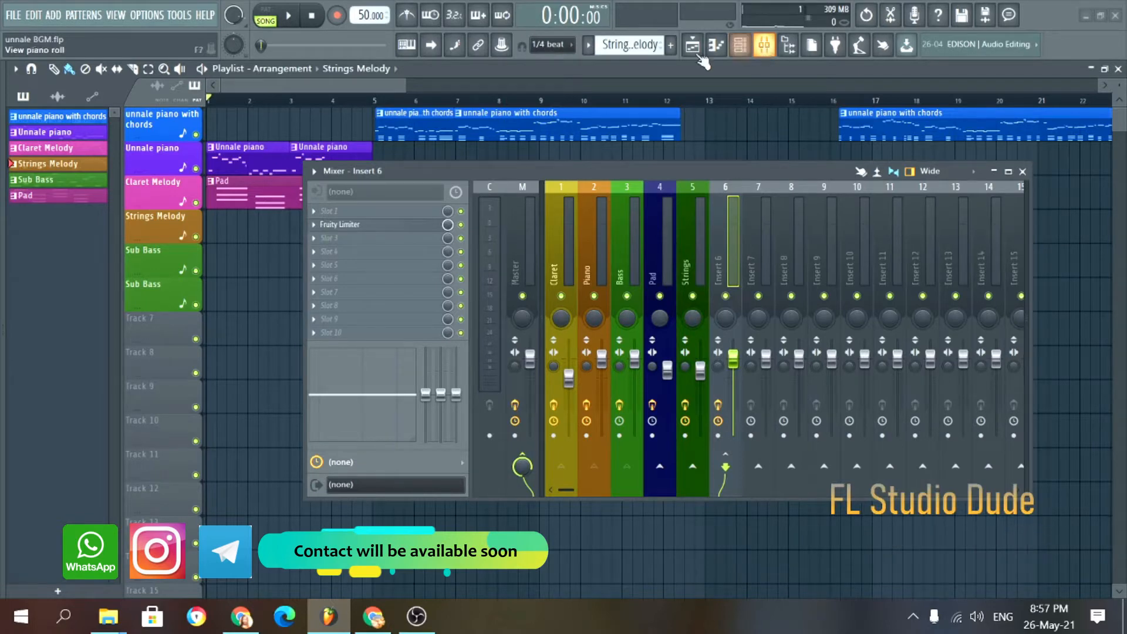
# - Play the song from the start, close the mixer and look over the clips in the playlist arrangement
pyautogui.press('space')
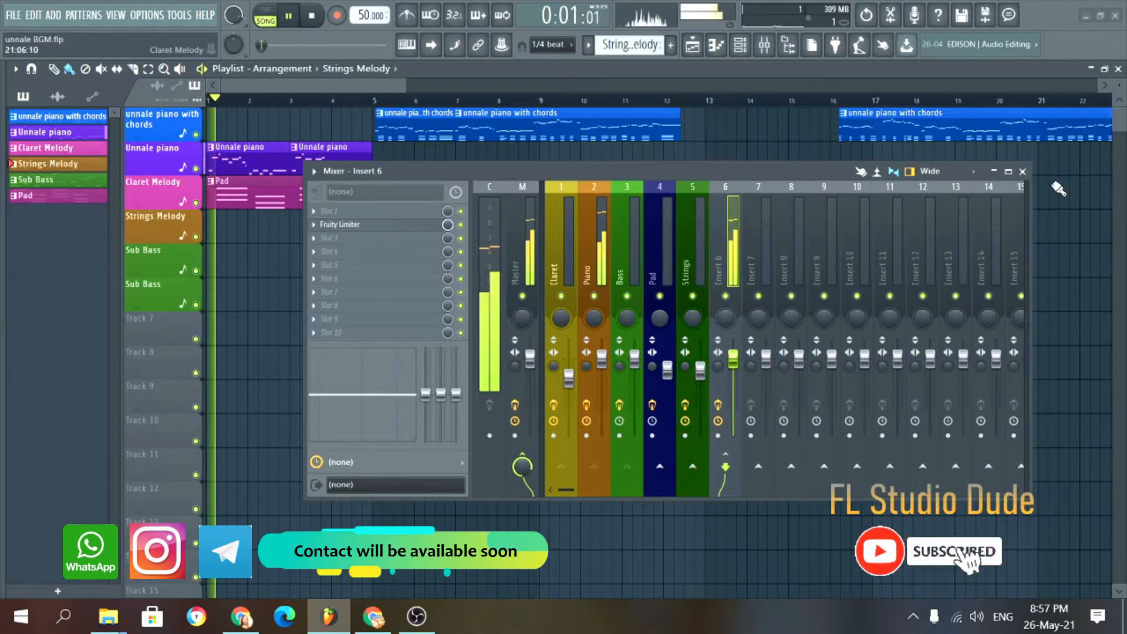
pyautogui.click(1022, 171)
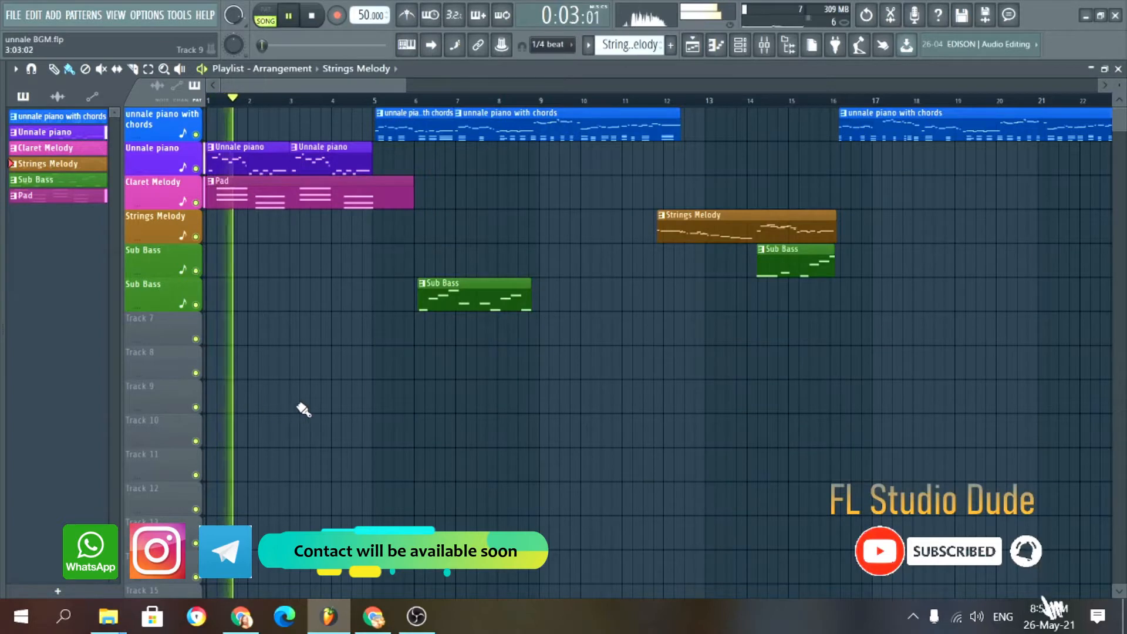
pyautogui.scroll(3, 317, 404)
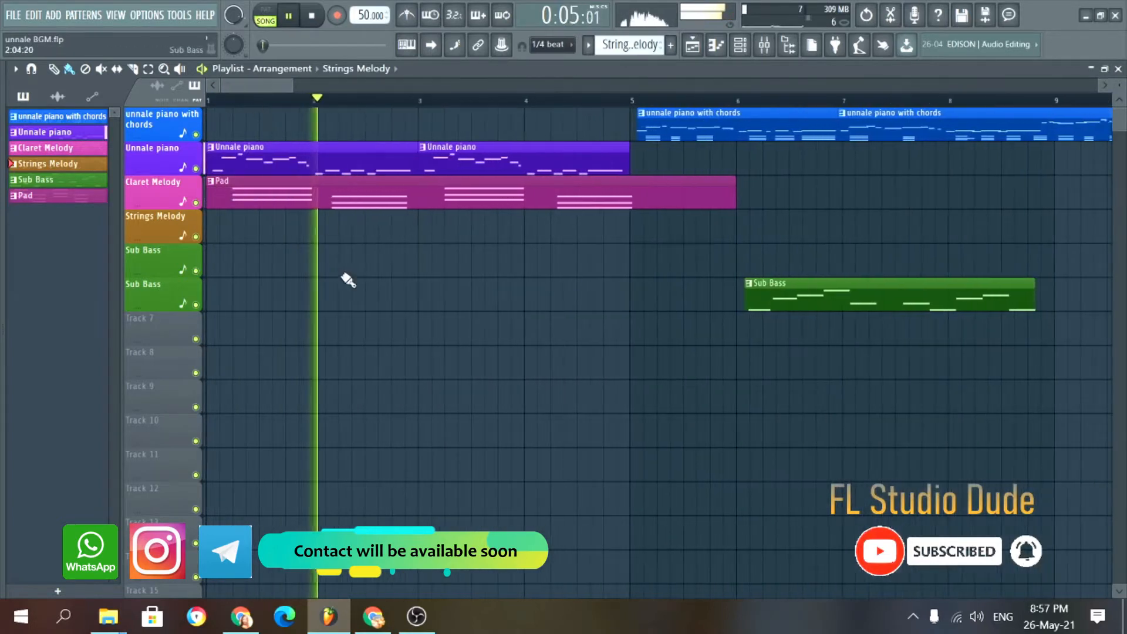
pyautogui.scroll(-2, 344, 329)
pyautogui.scroll(-2, 346, 376)
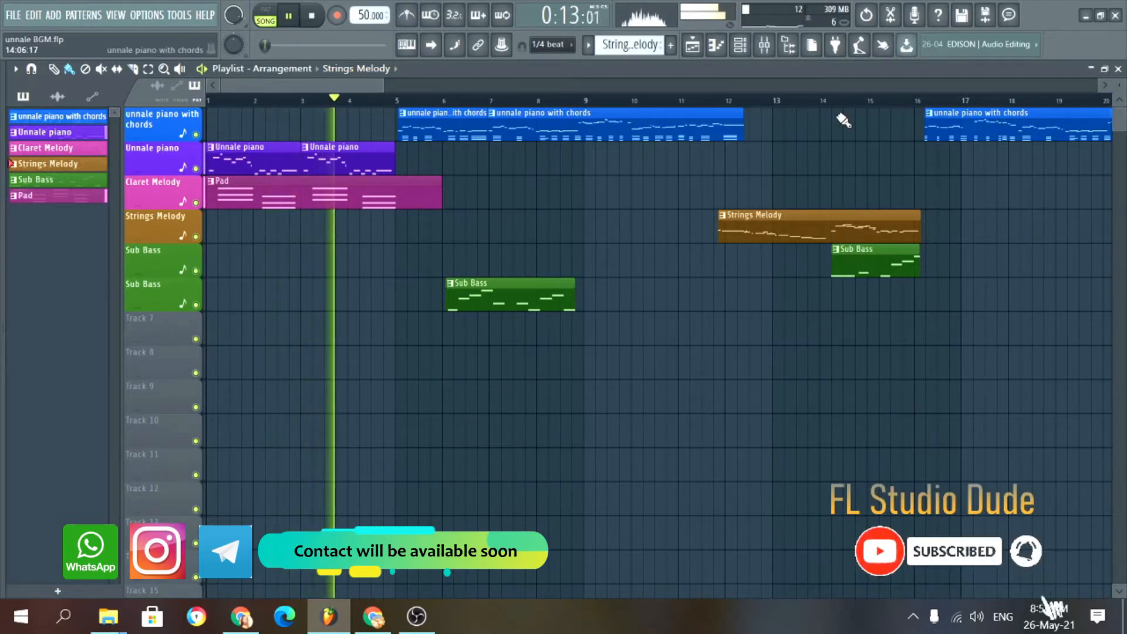
pyautogui.scroll(-5, 686, 194)
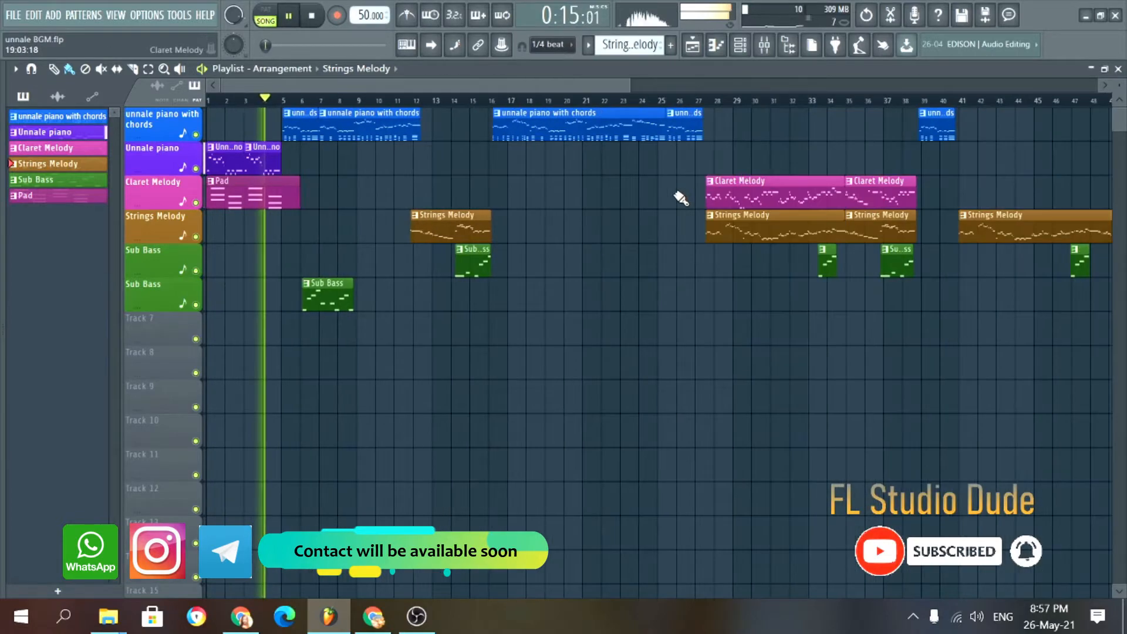
pyautogui.scroll(1, 633, 191)
pyautogui.scroll(6, 633, 191)
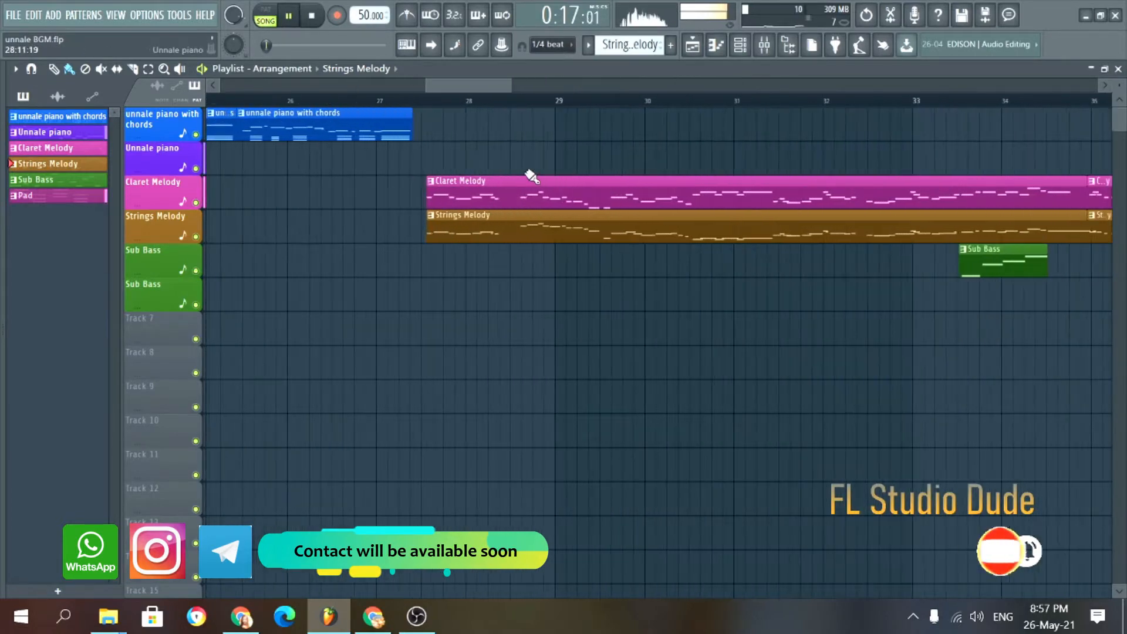
# - Play the song from the start of the Claret Melody clip near bar 27, check the surrounding clips and stop playback
pyautogui.click(419, 101)
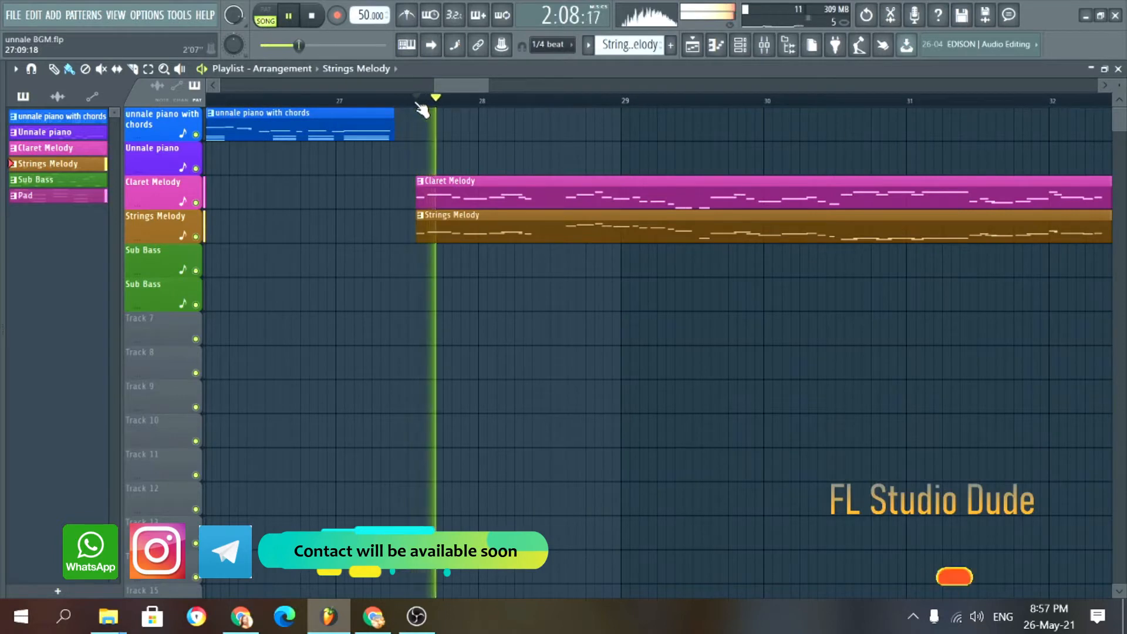
pyautogui.moveTo(486, 91); pyautogui.dragTo(559, 90)
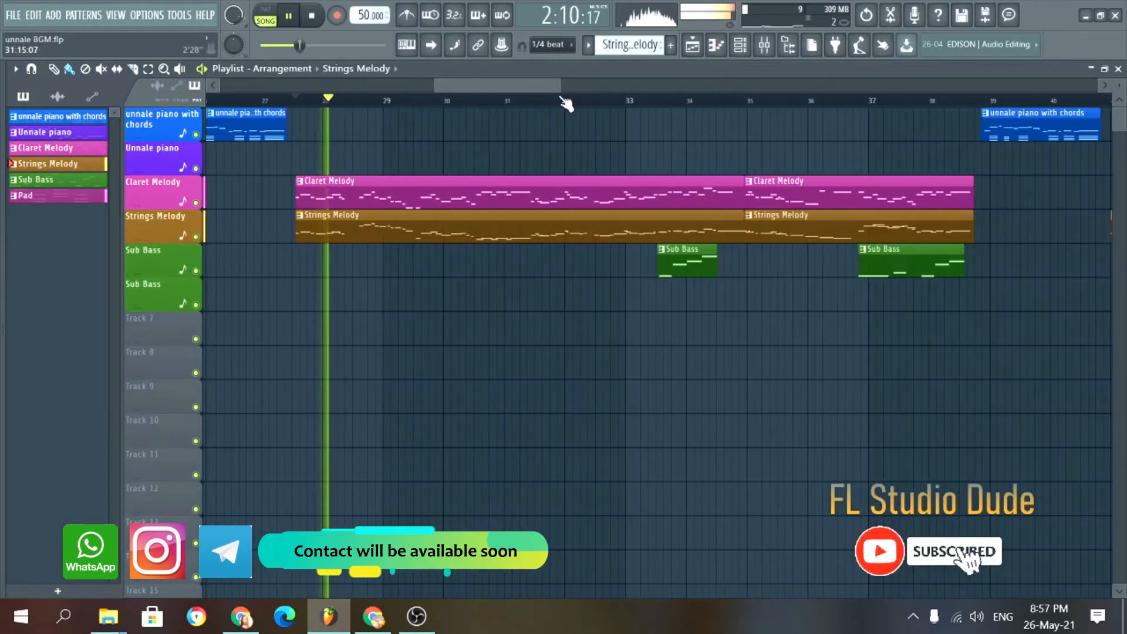
pyautogui.scroll(-2, 566, 105)
pyautogui.scroll(-2, 565, 104)
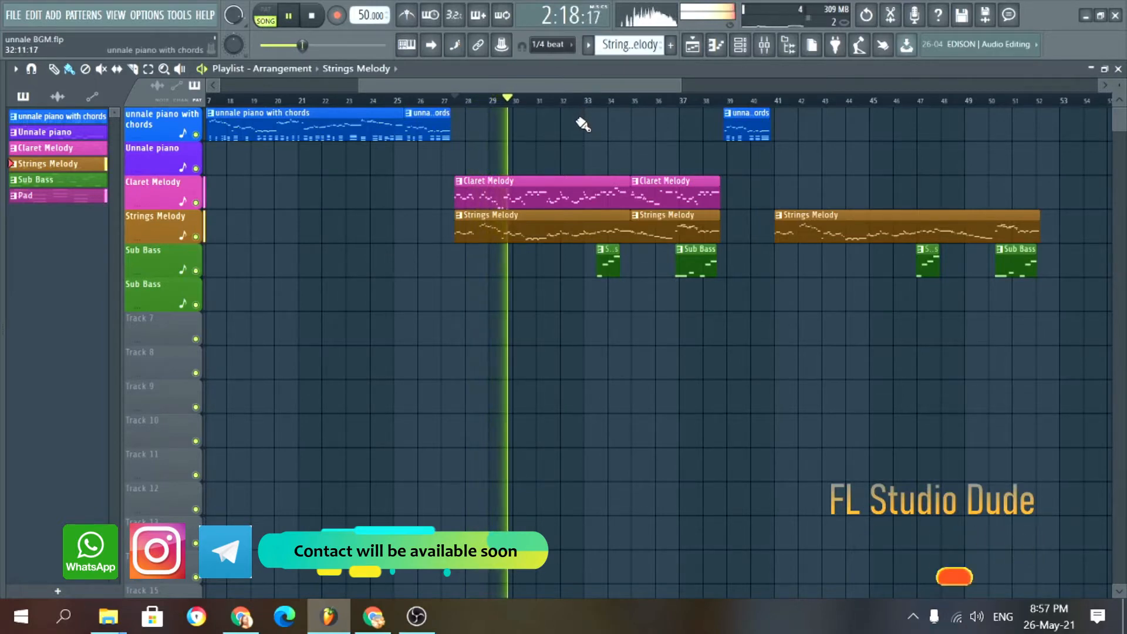
pyautogui.press('space')
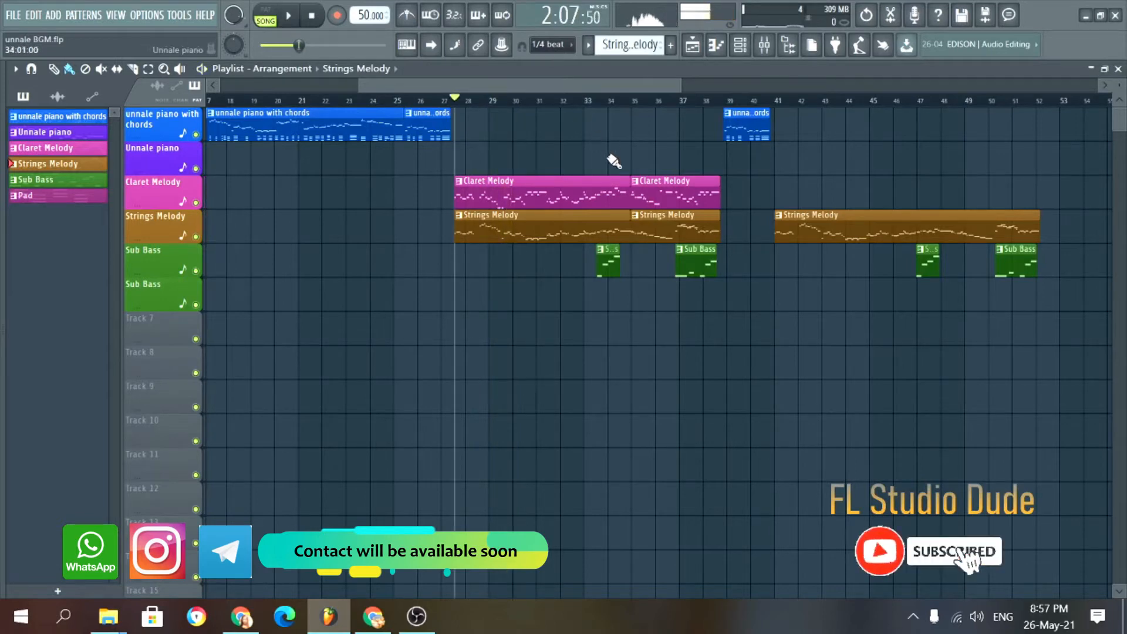
# - Make Unnale piano the current pattern
pyautogui.scroll(-3, 455, 202)
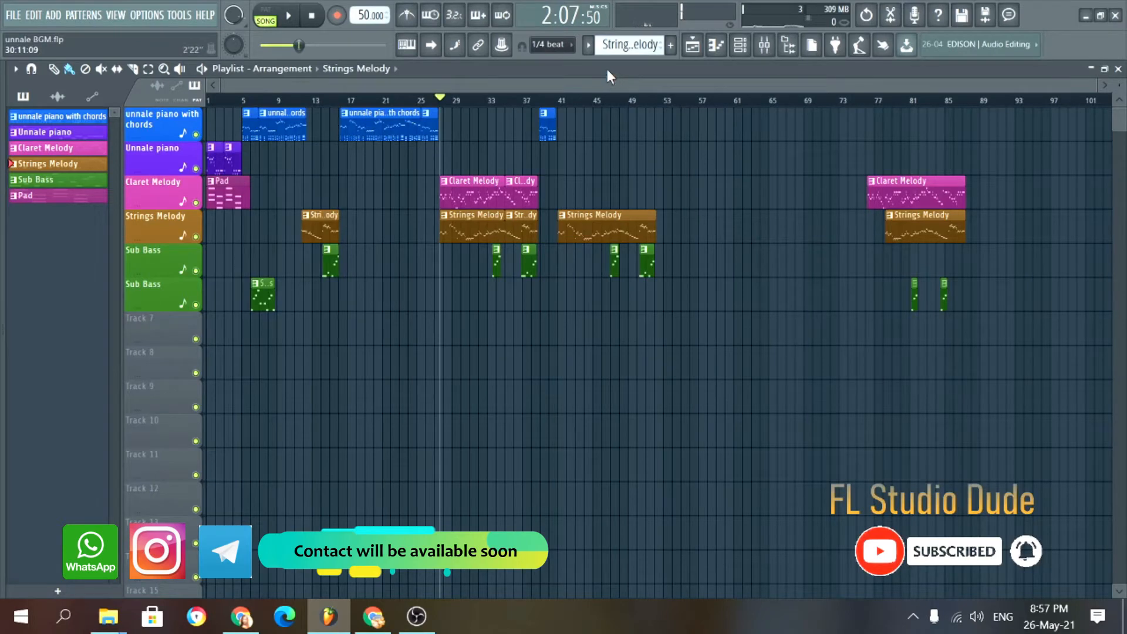
pyautogui.click(589, 46)
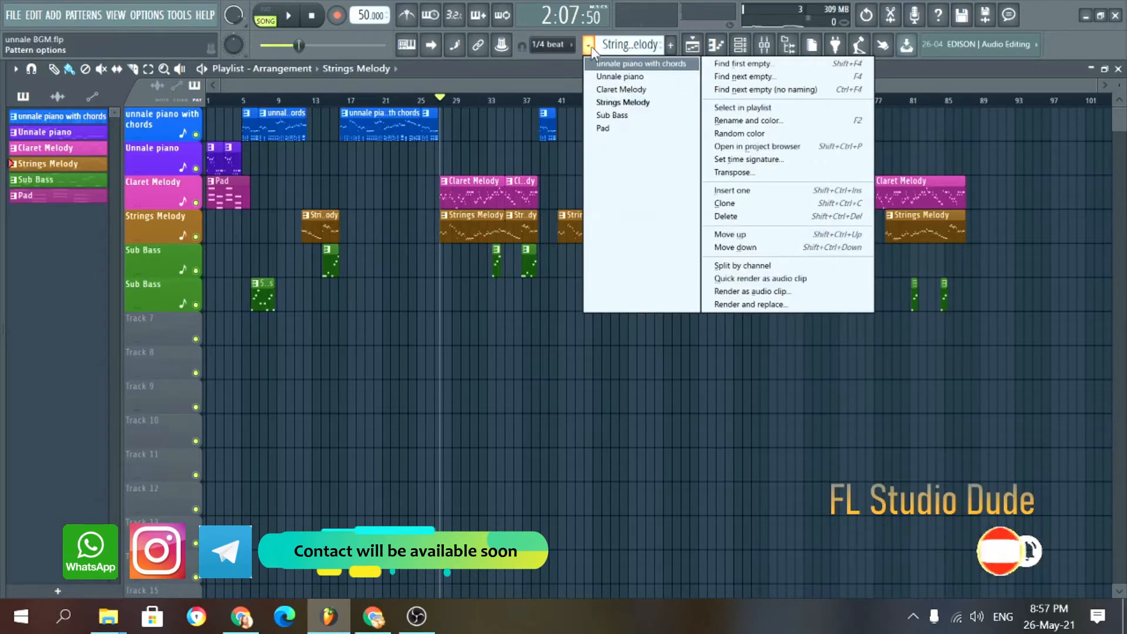
pyautogui.click(594, 48)
pyautogui.click(594, 48)
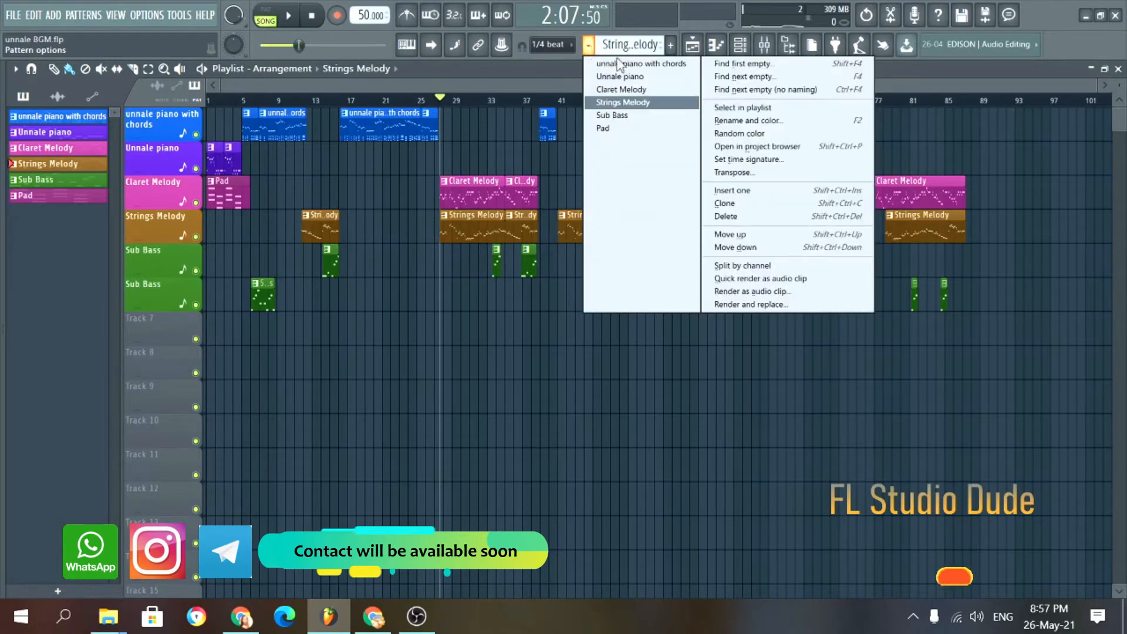
pyautogui.click(633, 80)
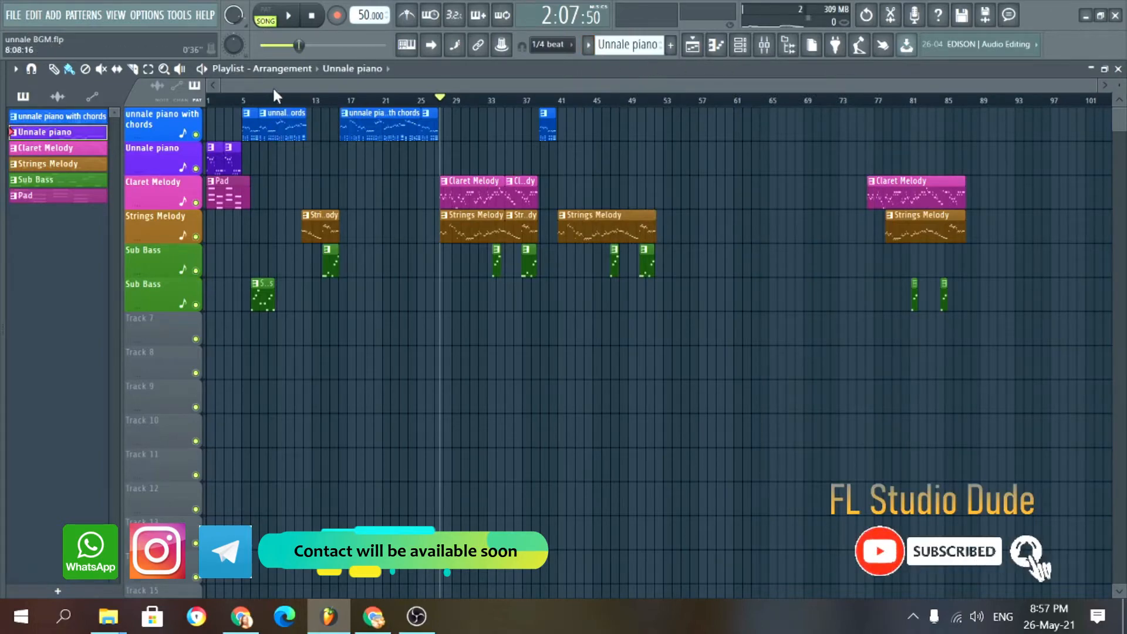
pyautogui.scroll(6, 207, 193)
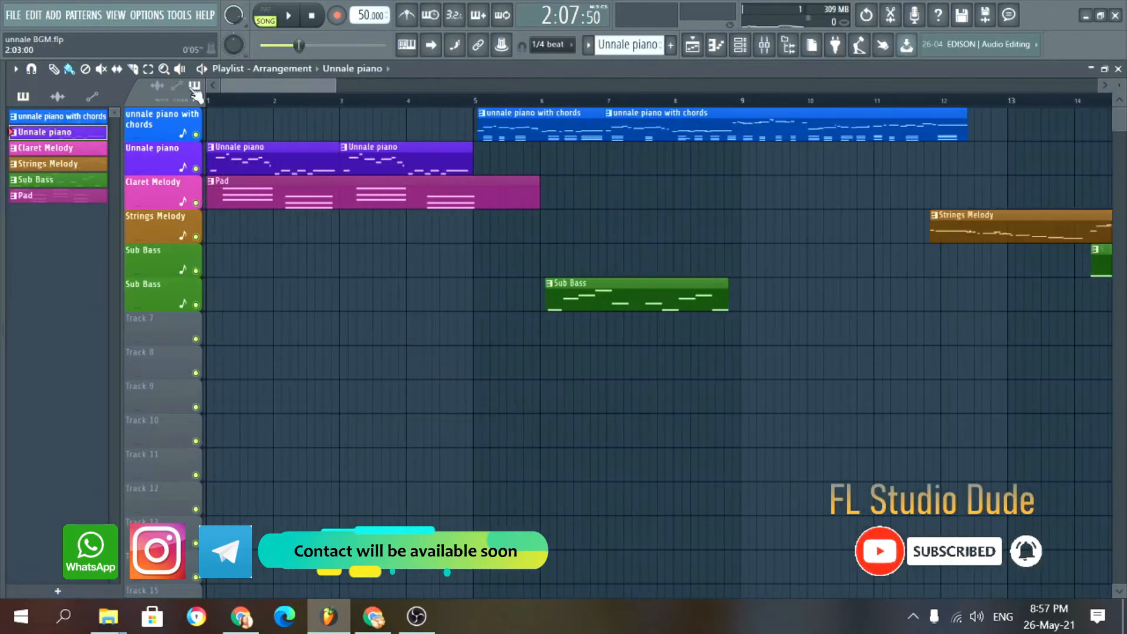
# - Show the channel rack and inspect the Piano channel's FL Keys instrument before closing the instrument window
pyautogui.click(740, 45)
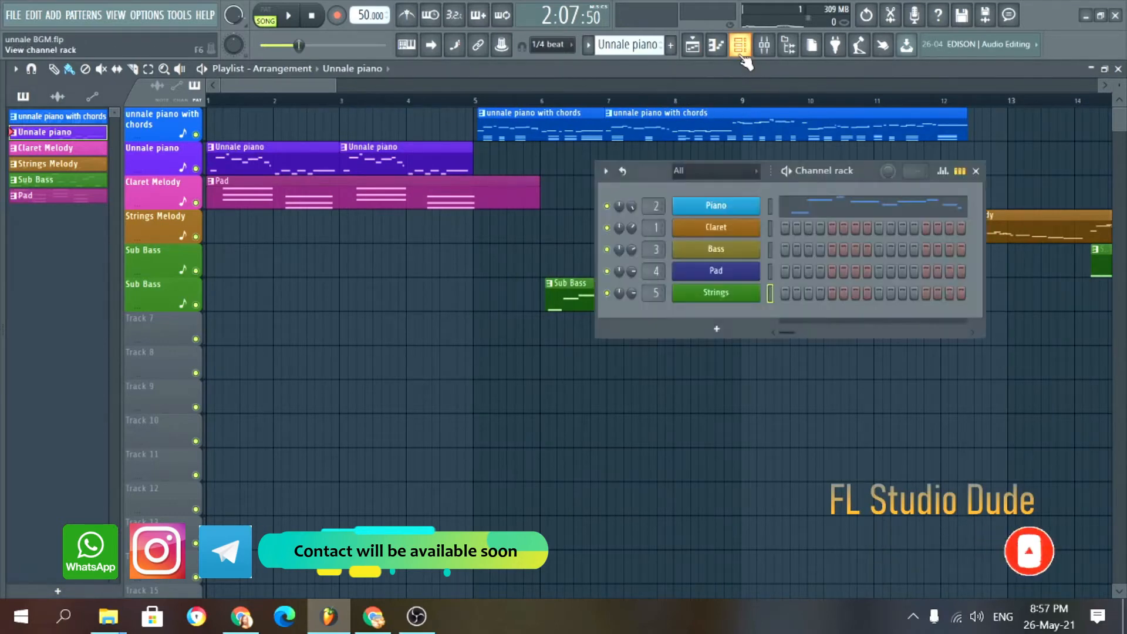
pyautogui.click(717, 208)
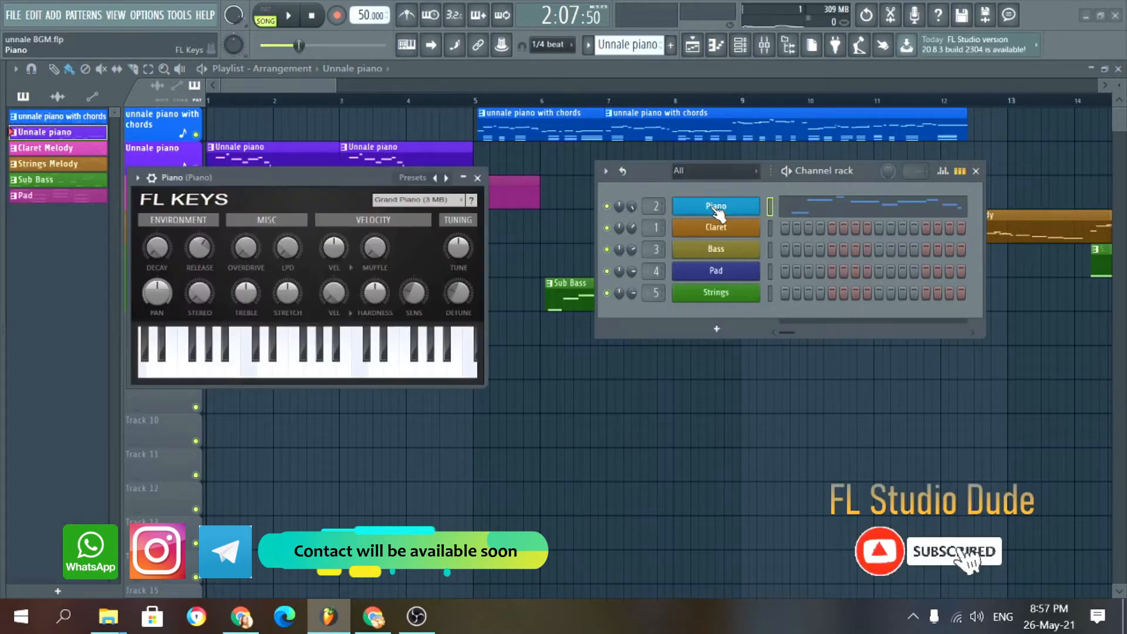
pyautogui.moveTo(308, 177); pyautogui.dragTo(351, 175)
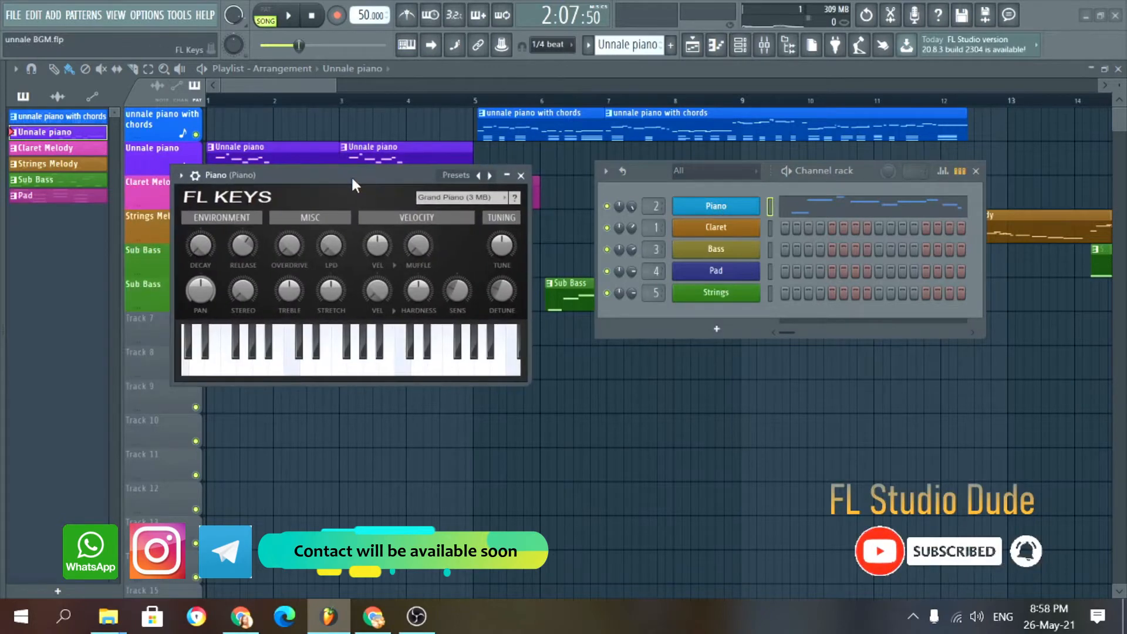
pyautogui.click(521, 175)
# - Open the Piano channel's notes in the piano roll and shift the channel rack window away from the first-bar notes
pyautogui.click(813, 215)
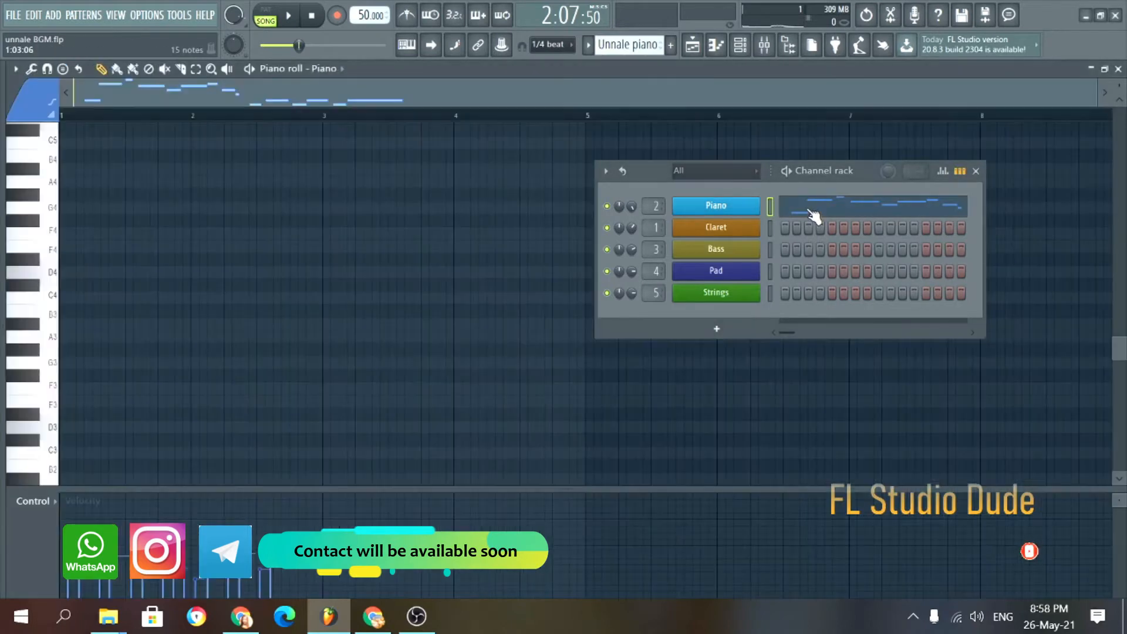
pyautogui.scroll(2, 276, 264)
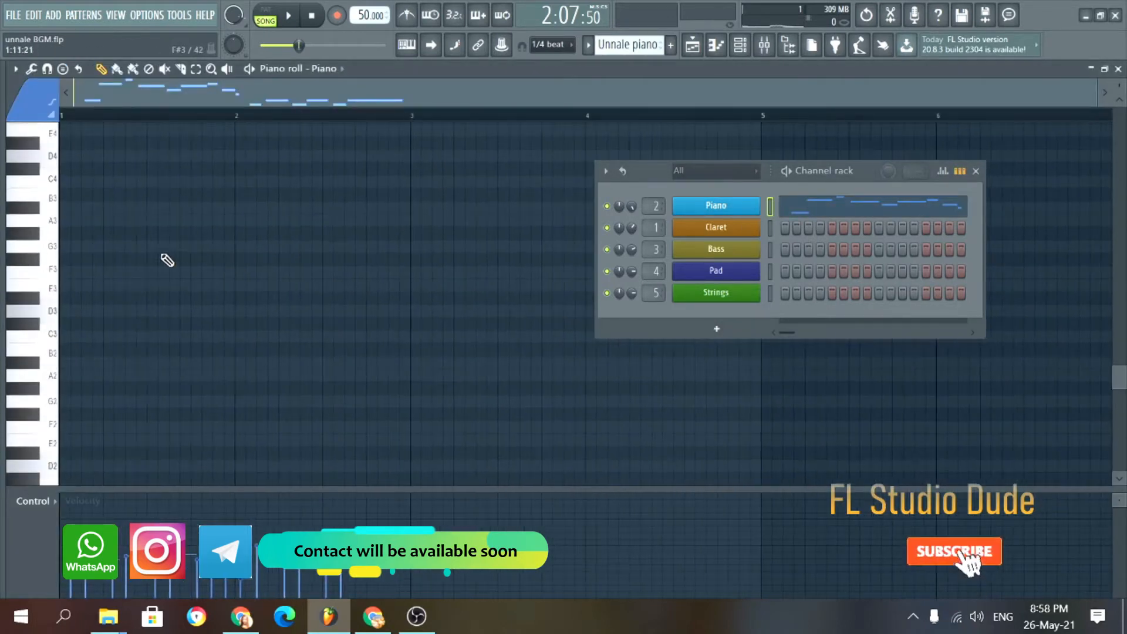
pyautogui.scroll(7, 132, 245)
pyautogui.scroll(4, 126, 235)
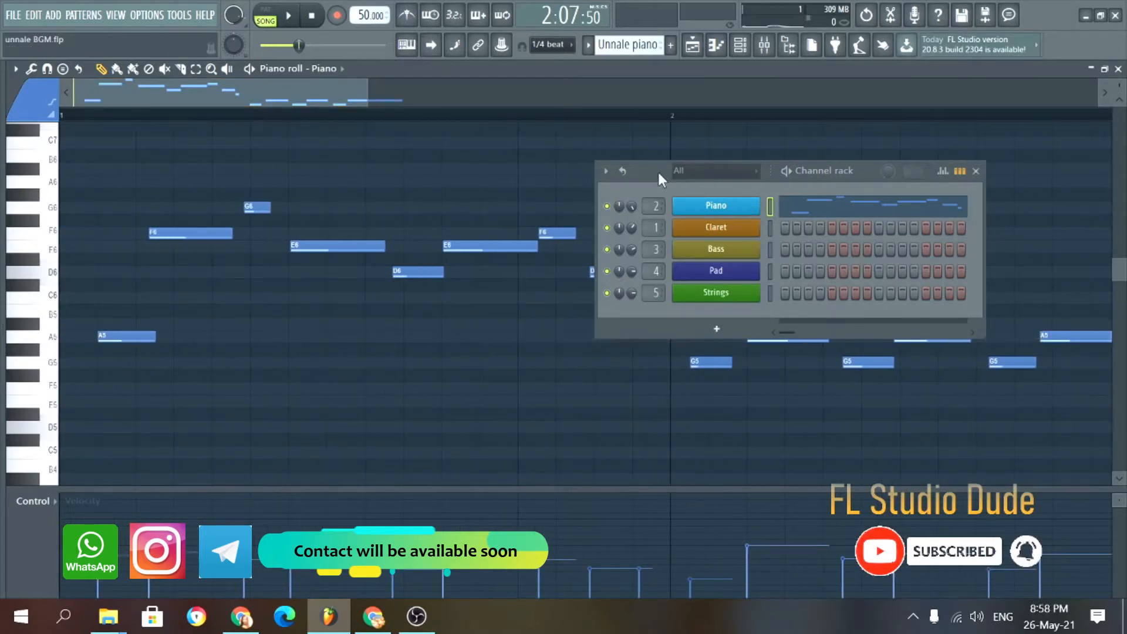
pyautogui.moveTo(659, 176); pyautogui.dragTo(772, 165)
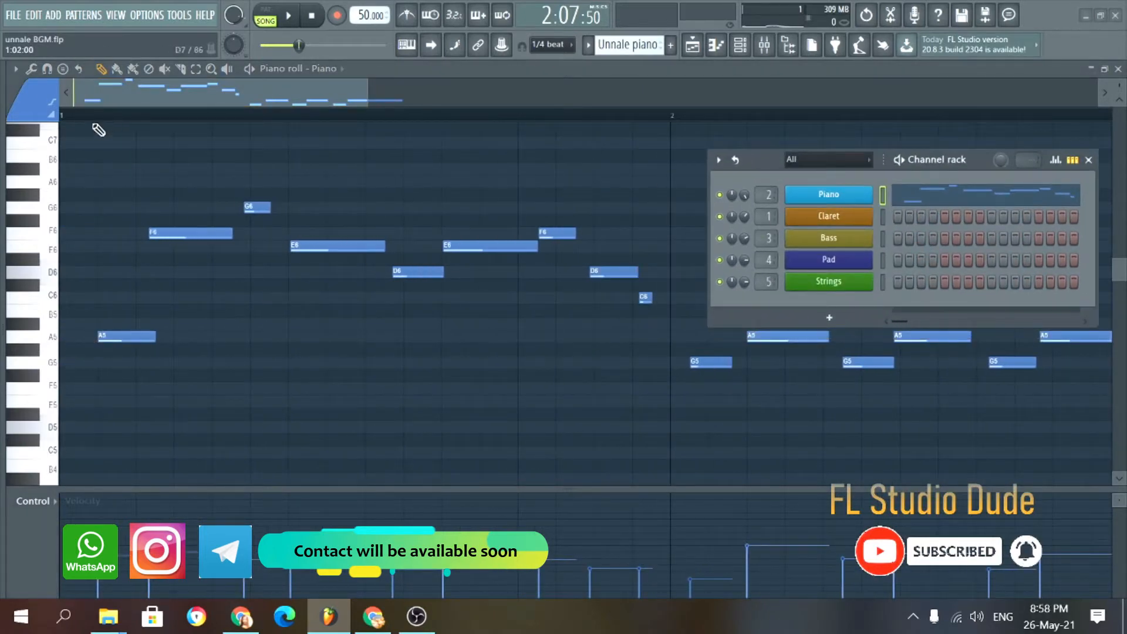
# - Choose Minor Natural (Aeolian) for the piano roll's scale highlighting
pyautogui.click(15, 68)
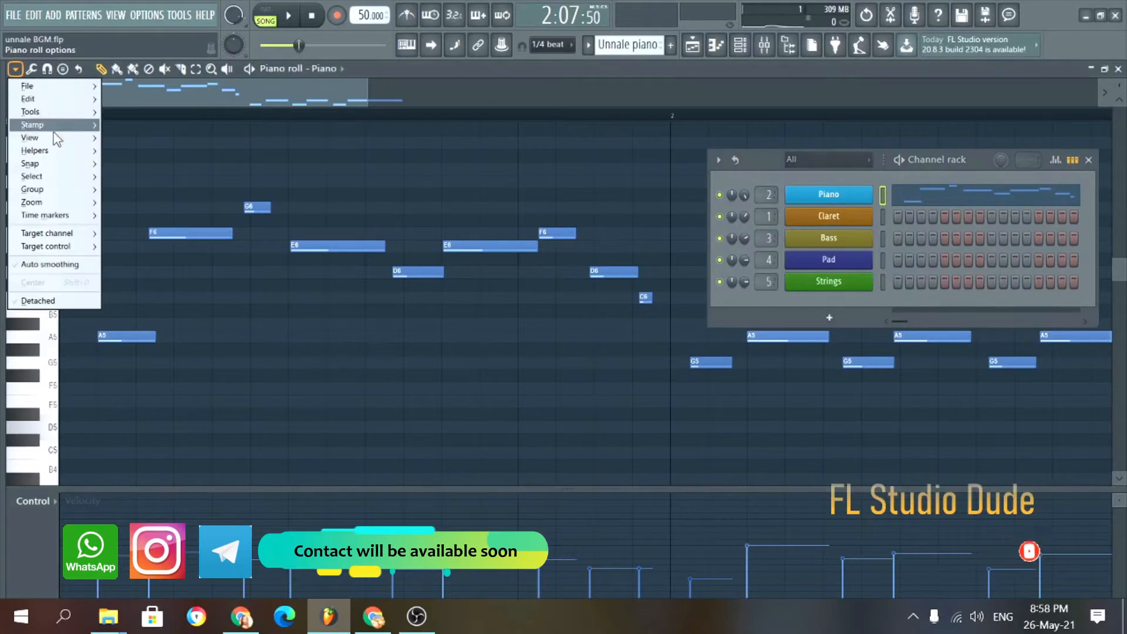
pyautogui.moveTo(63, 157)
pyautogui.moveTo(147, 165)
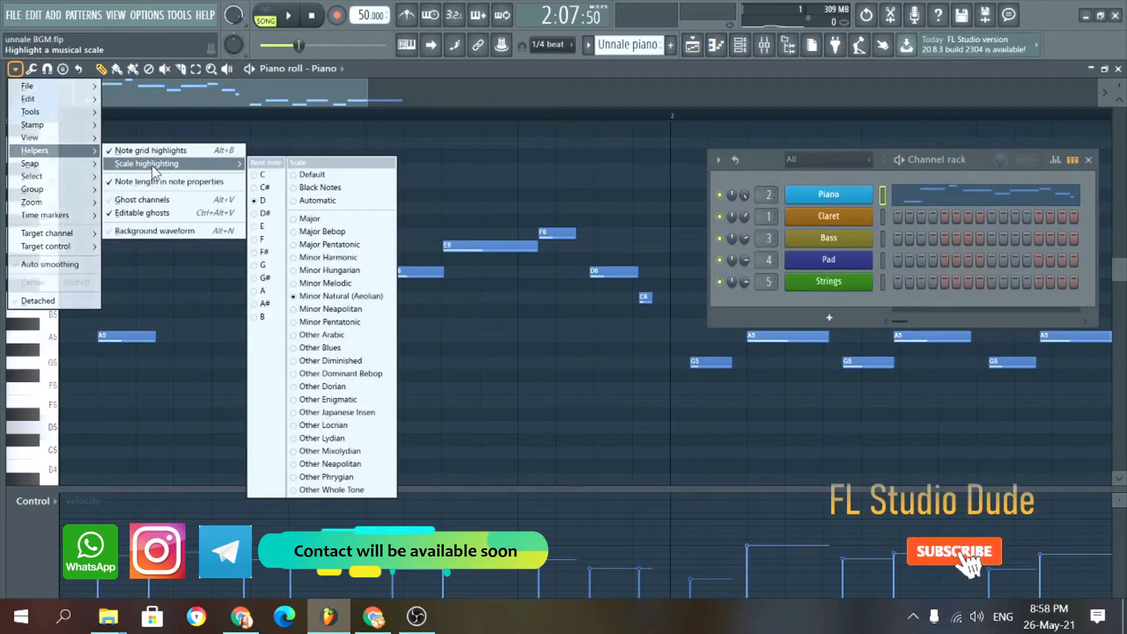
pyautogui.click(323, 296)
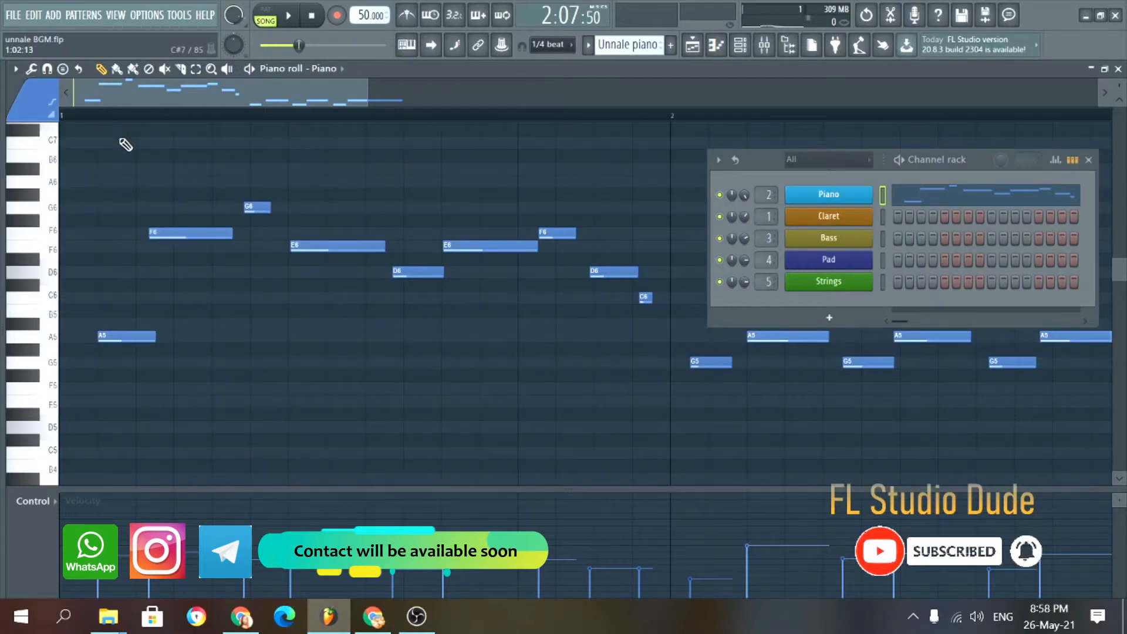
# - Audition the D6, D#6 and F6 keys on the piano roll keyboard
pyautogui.click(16, 70)
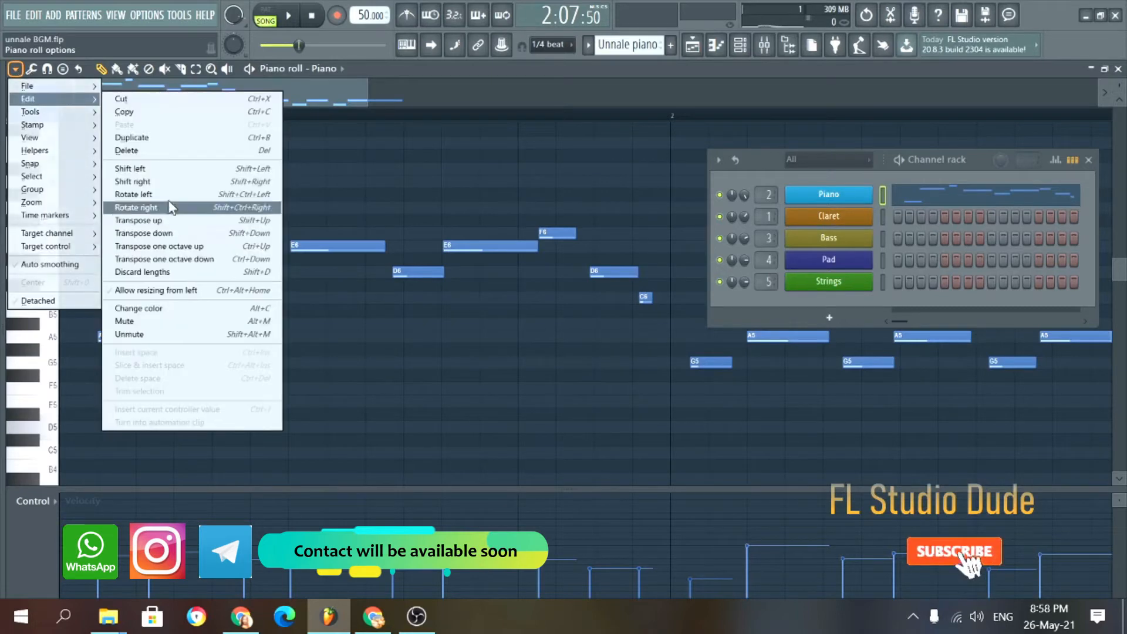
pyautogui.click(393, 86)
pyautogui.click(31, 270)
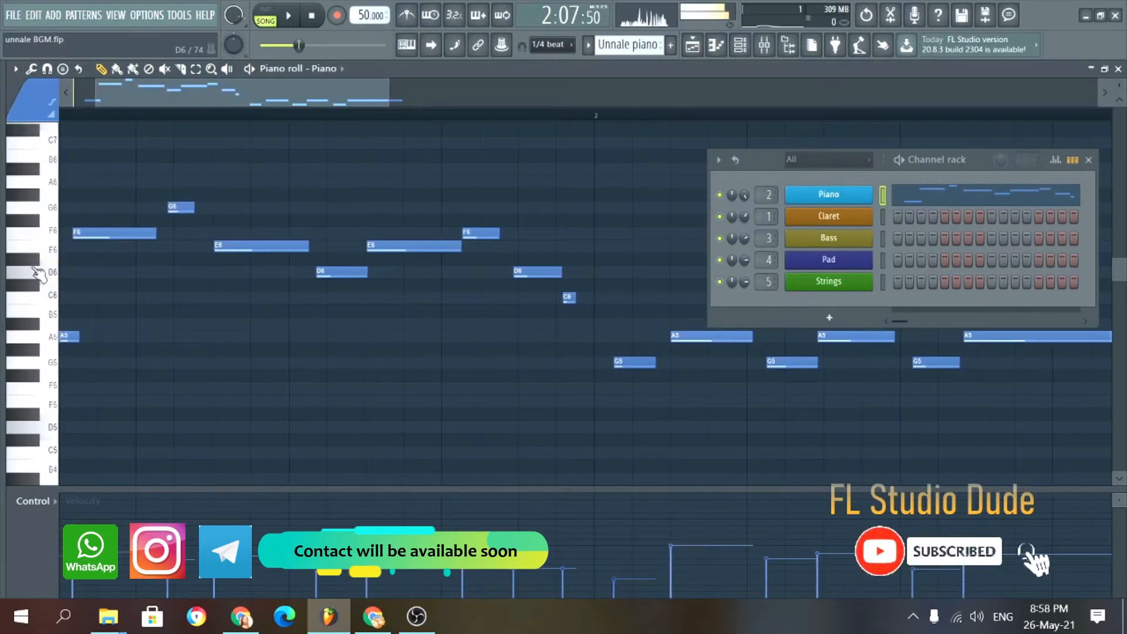
pyautogui.click(25, 262)
pyautogui.click(27, 260)
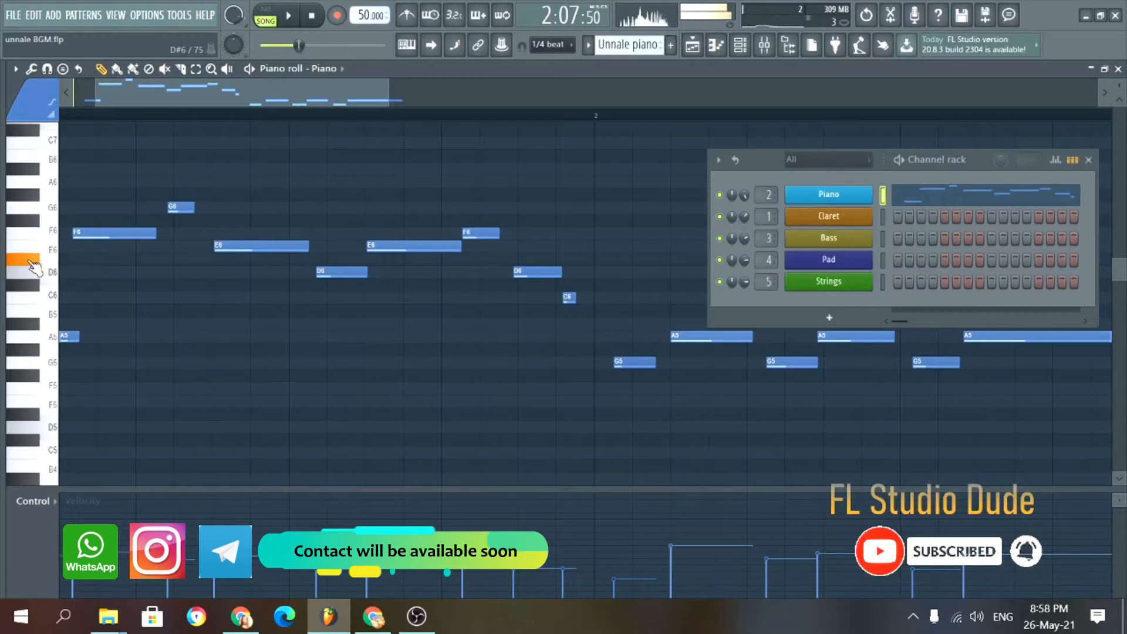
pyautogui.click(49, 235)
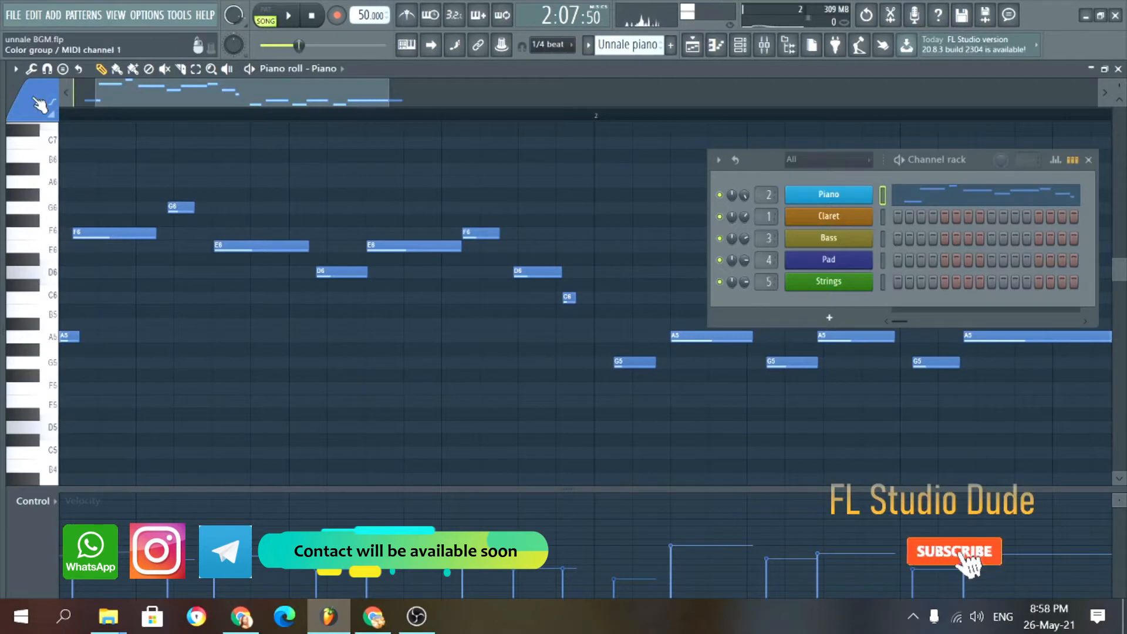
# - Review the root note and scale choices of the piano roll's scale highlighting without changing them
pyautogui.click(20, 73)
pyautogui.moveTo(59, 150)
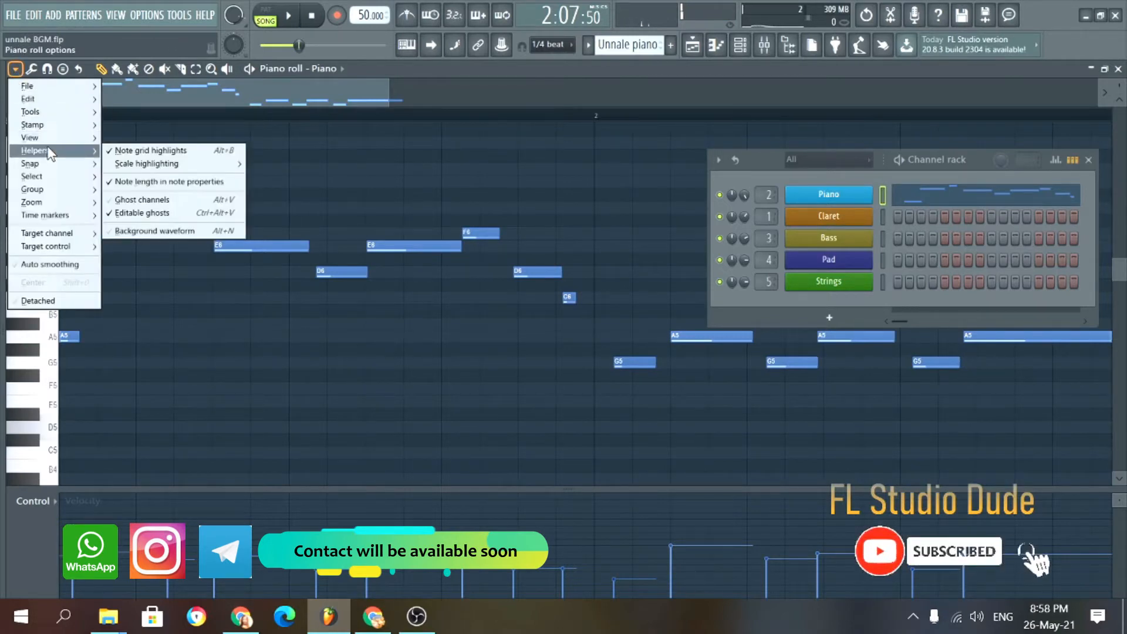
pyautogui.moveTo(173, 164)
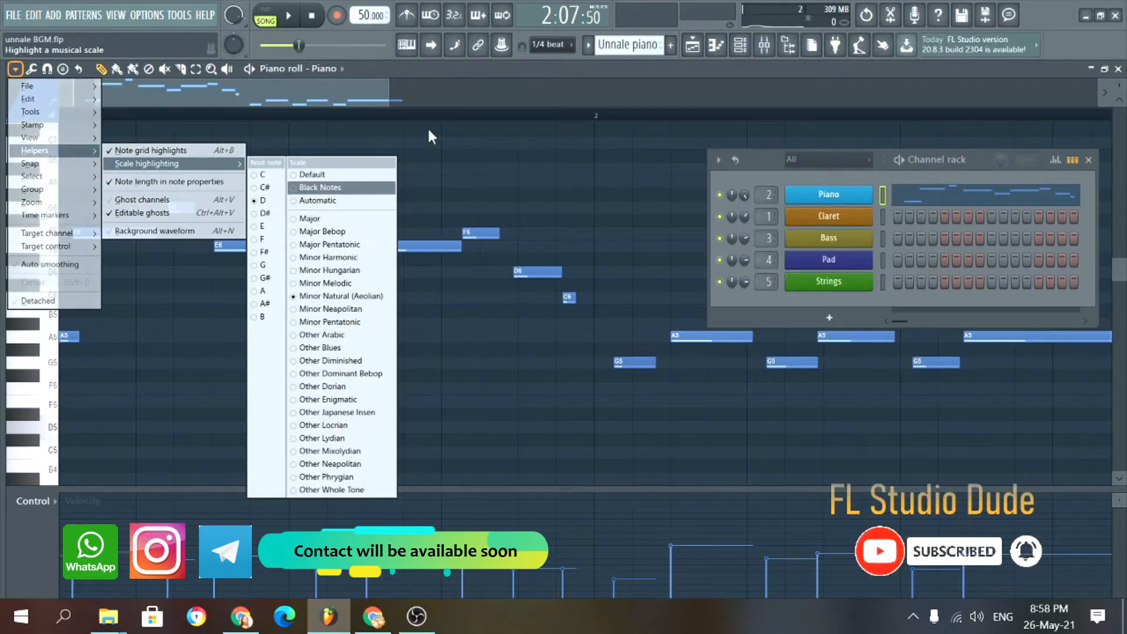
pyautogui.click(436, 89)
# - Examine the Piano melody from its beginning and audition the A5 key on the piano roll keyboard
pyautogui.moveTo(378, 95); pyautogui.dragTo(252, 93)
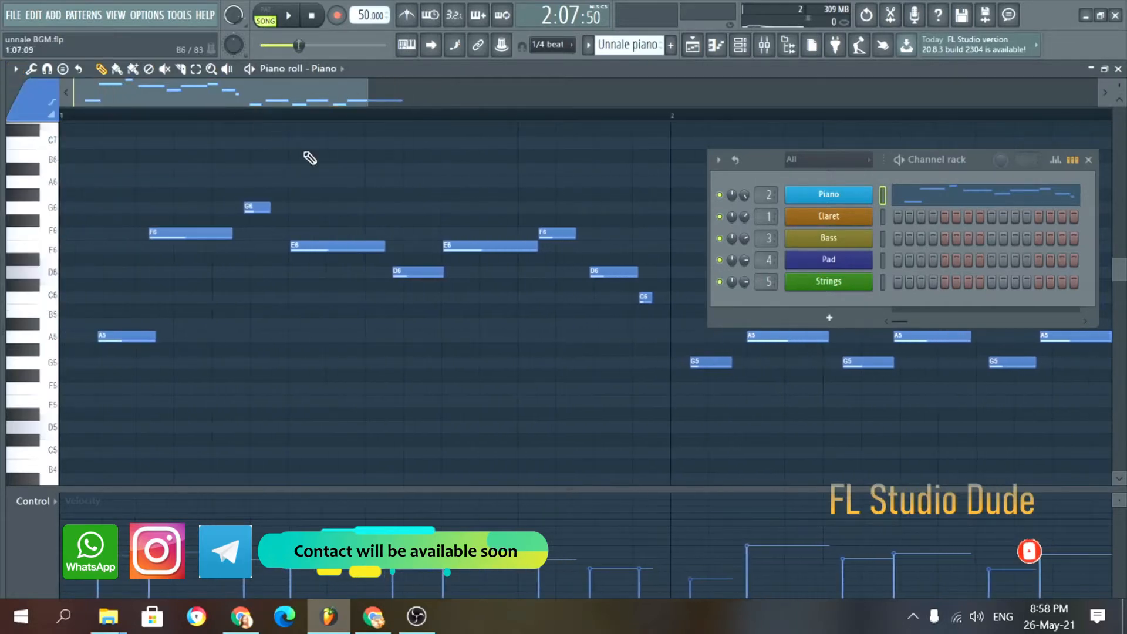
pyautogui.scroll(-3, 235, 169)
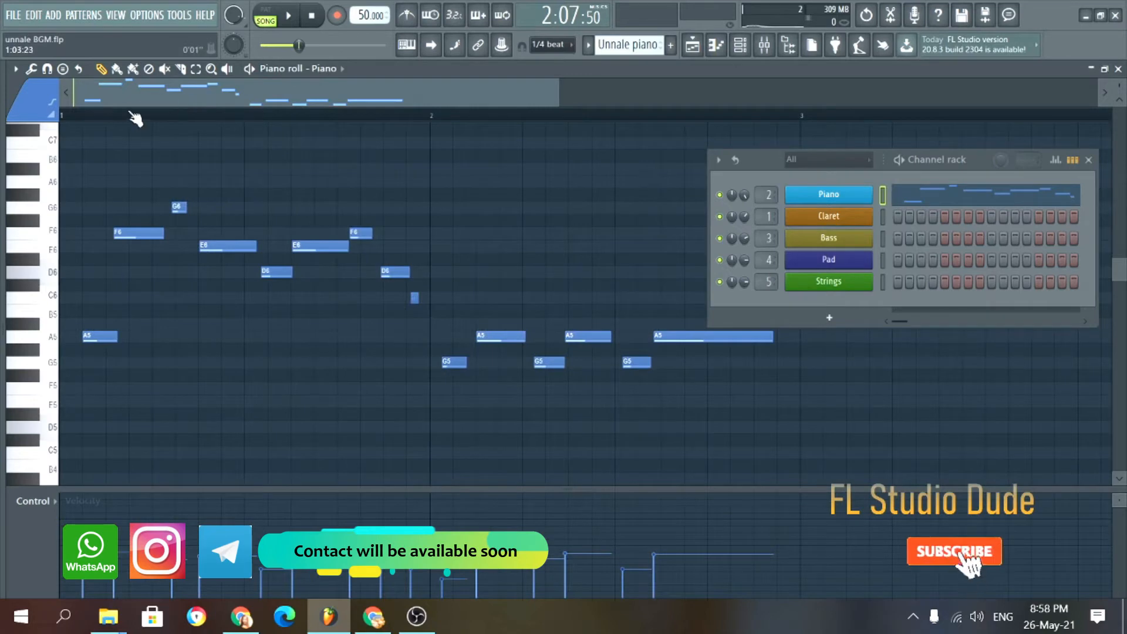
pyautogui.scroll(-3, 130, 115)
pyautogui.scroll(2, 106, 146)
pyautogui.scroll(3, 165, 87)
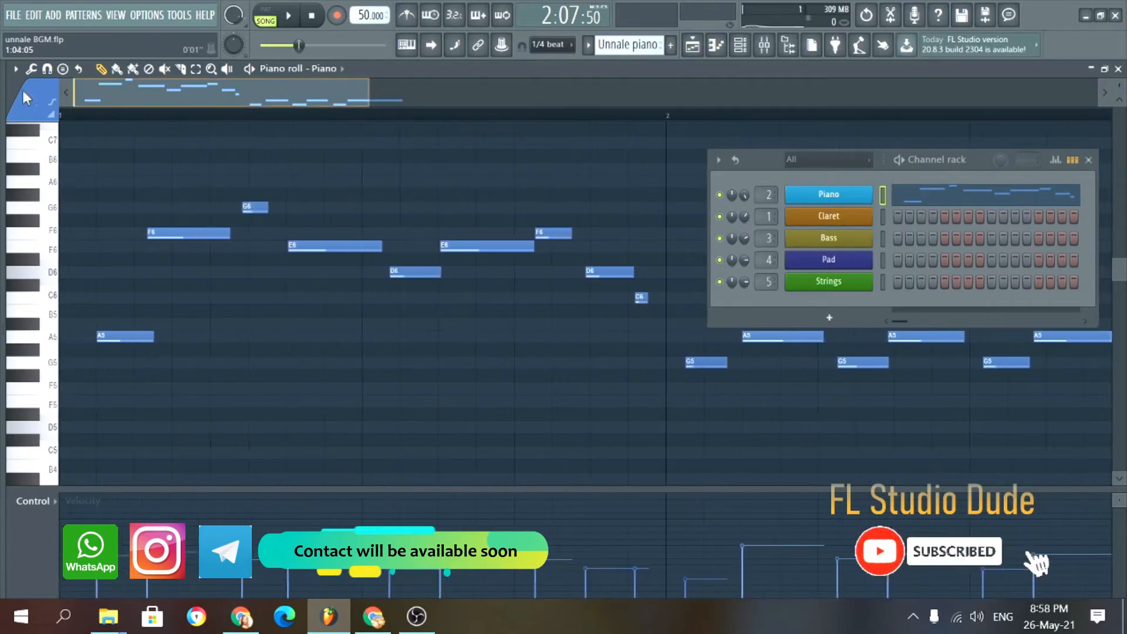
pyautogui.click(56, 340)
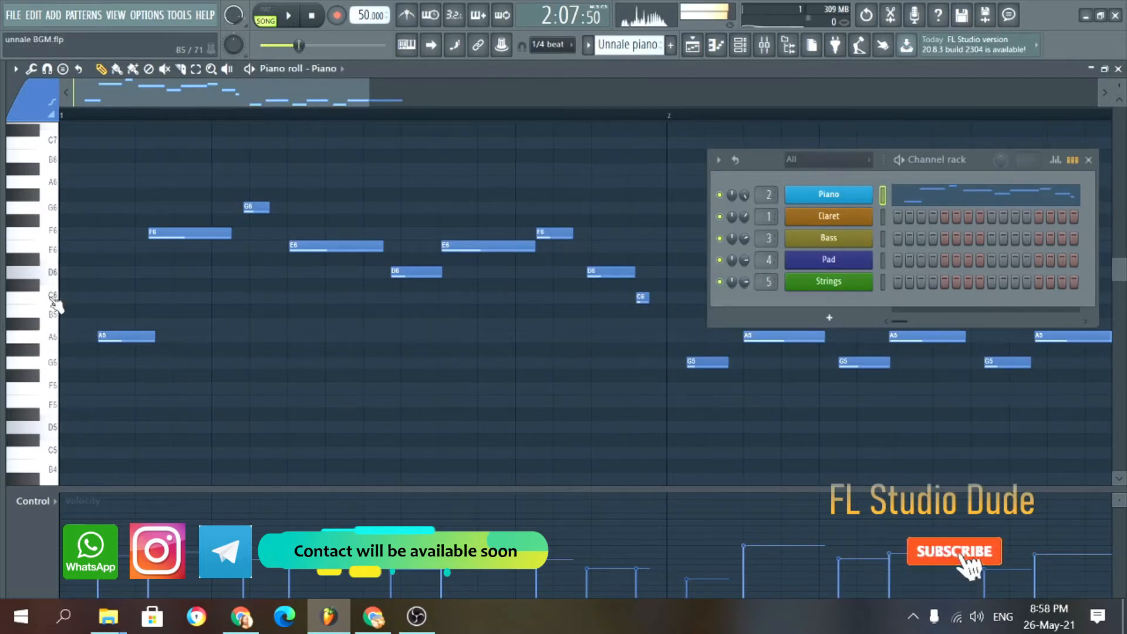
# - Audition the D6, E6, F6 and A5 keys on the piano roll keyboard
pyautogui.click(54, 272)
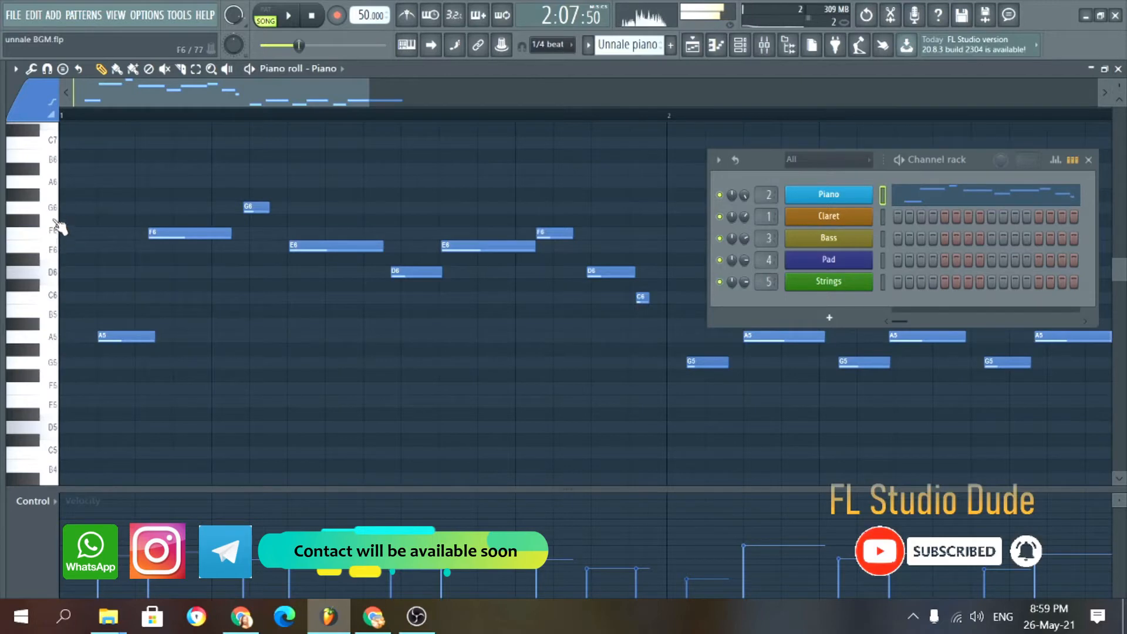
pyautogui.click(54, 249)
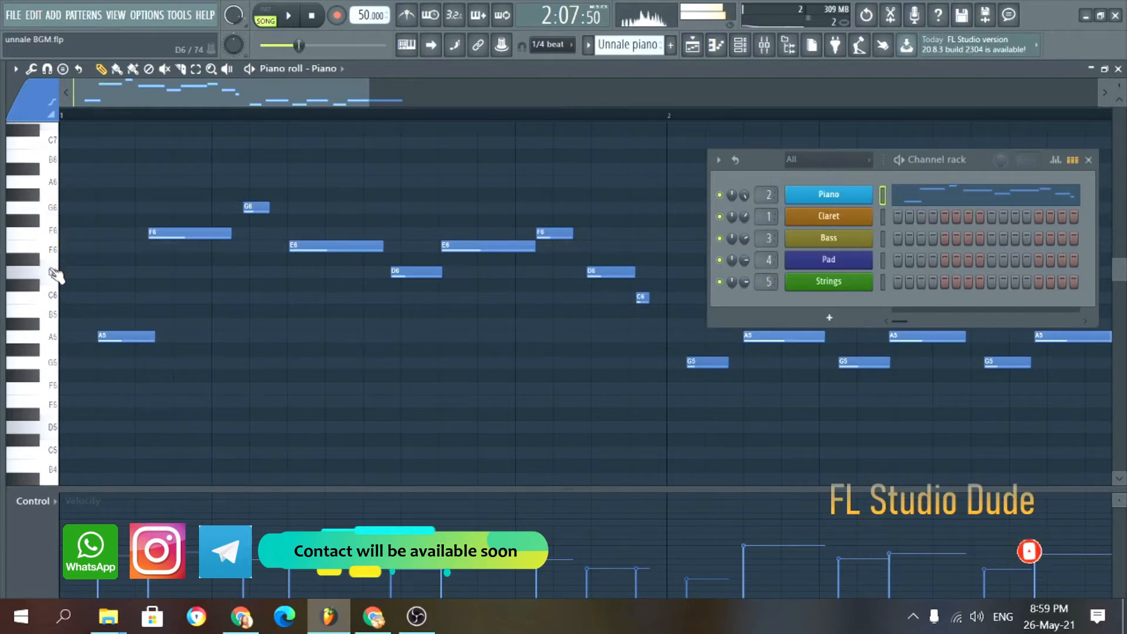
pyautogui.click(53, 251)
pyautogui.click(53, 234)
pyautogui.click(55, 249)
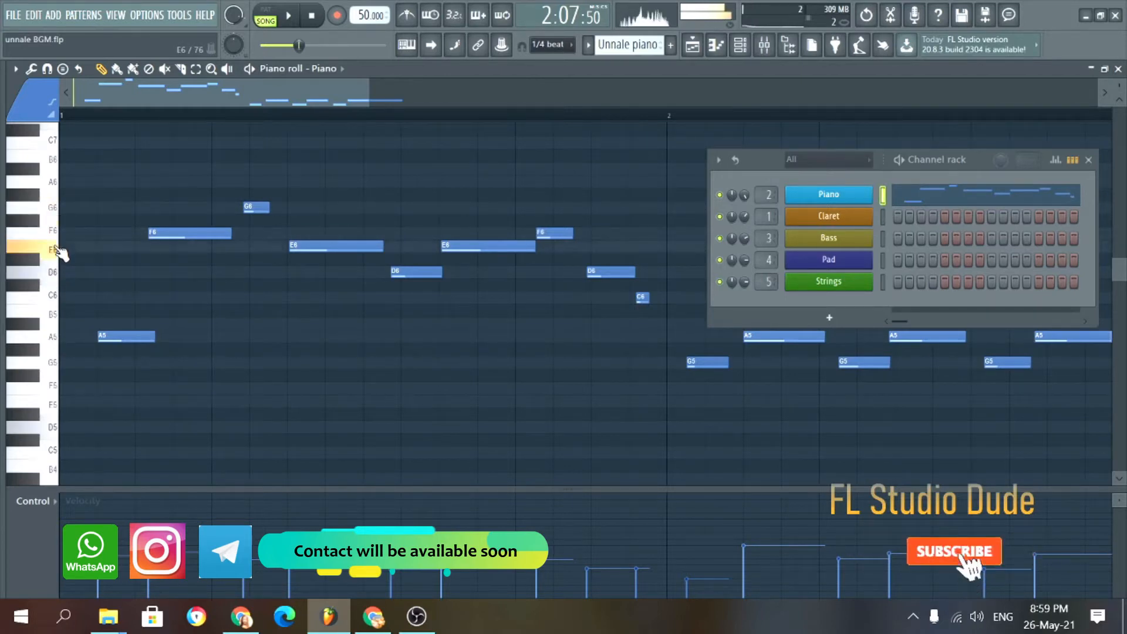
pyautogui.click(53, 363)
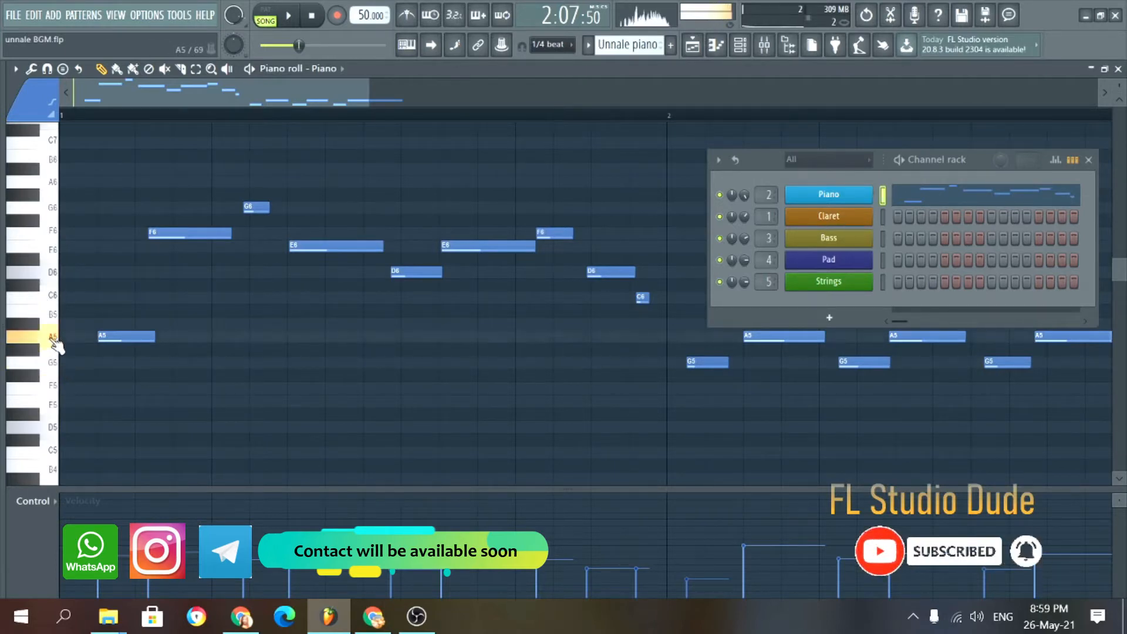
pyautogui.click(56, 251)
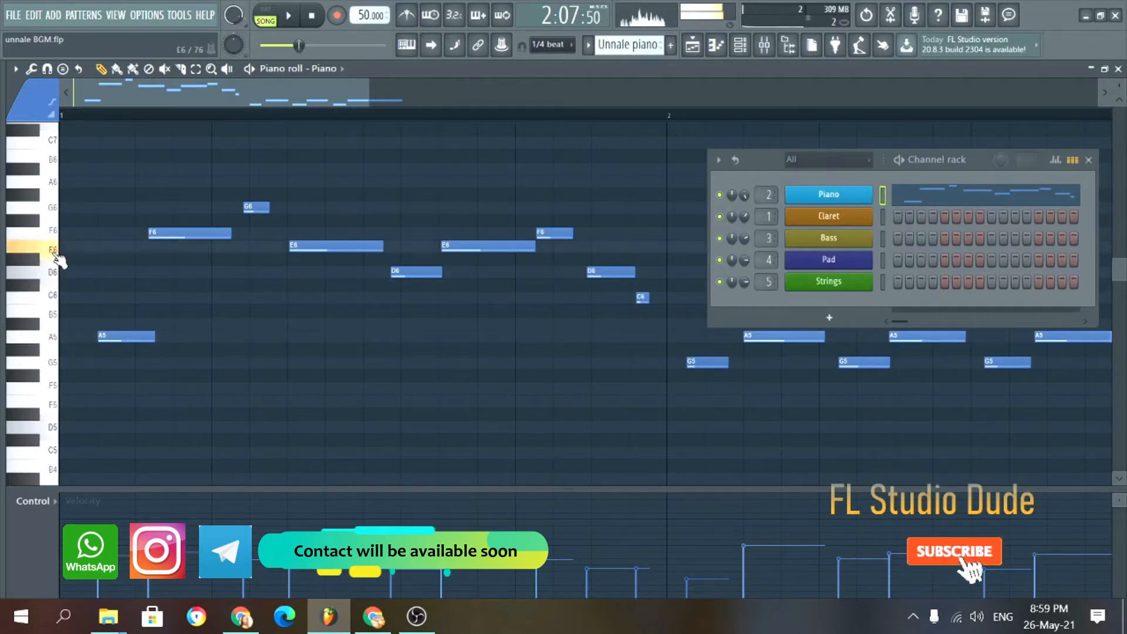
pyautogui.click(58, 233)
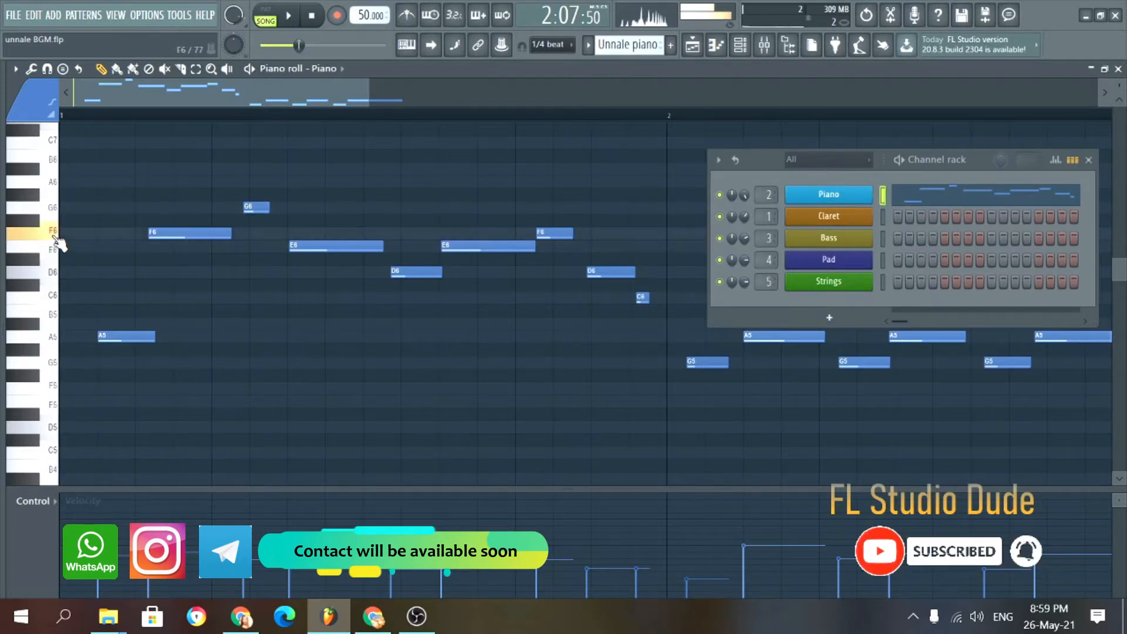
# - Audition the C#6, E6, G6 and F6 keys on the piano roll keyboard
pyautogui.click(40, 290)
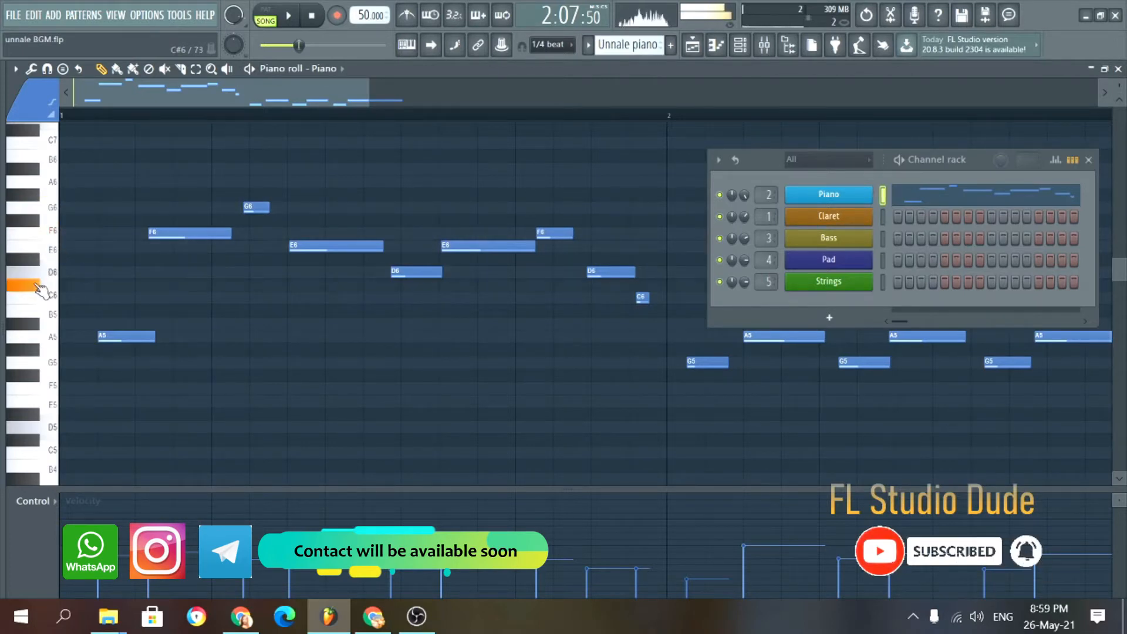
pyautogui.click(58, 254)
pyautogui.click(57, 217)
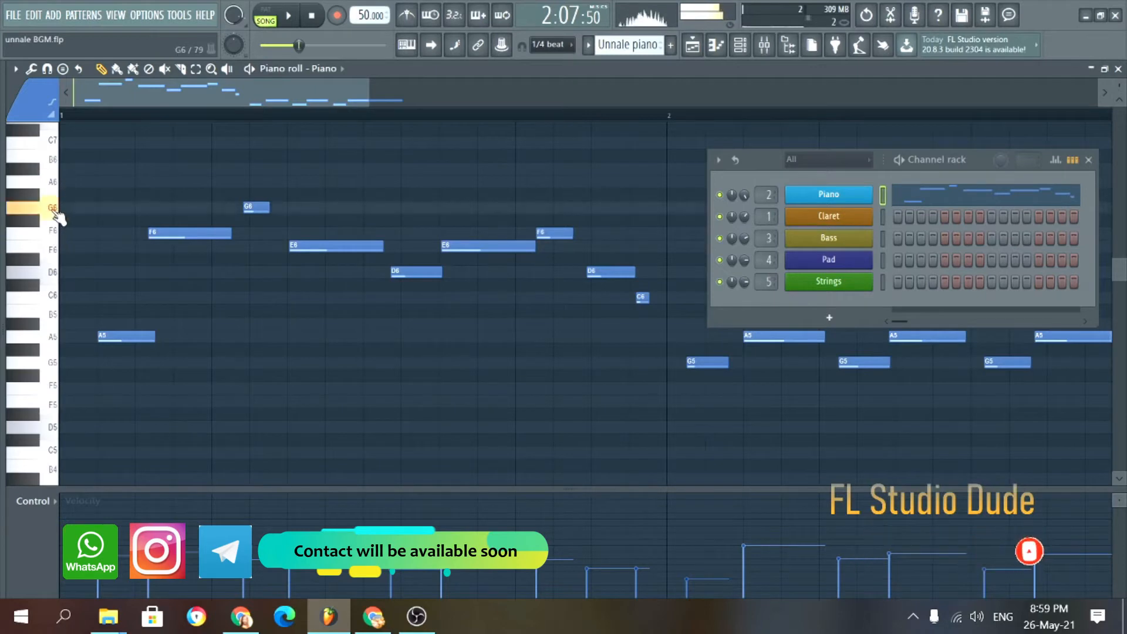
pyautogui.click(57, 235)
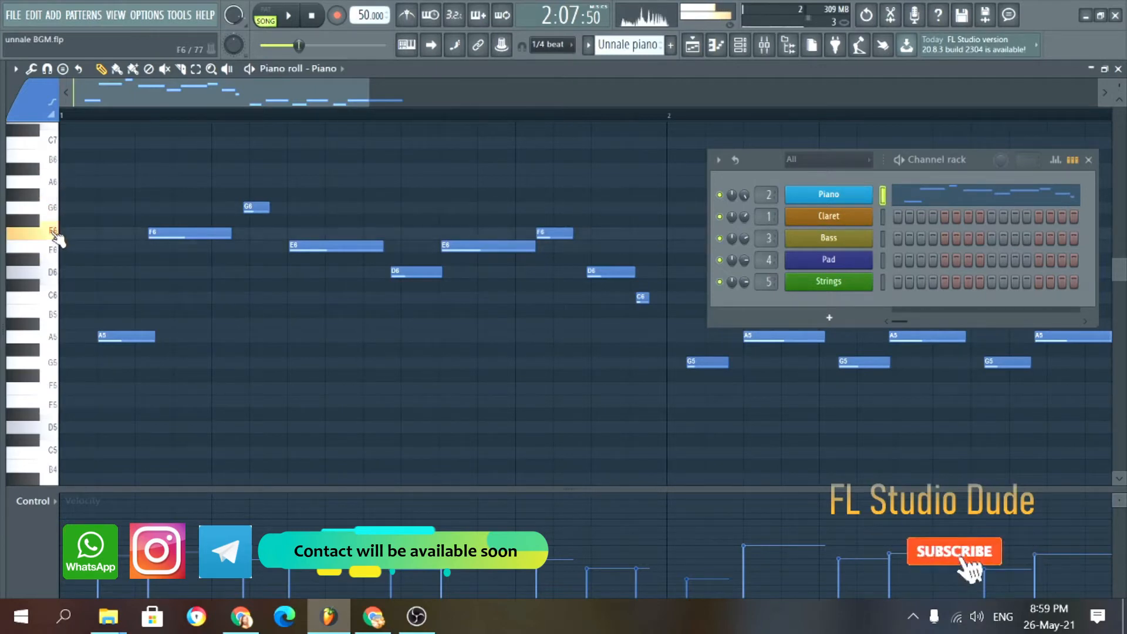
# - Audition the A#6, A6, F6 and A5 keys on the piano roll keyboard
pyautogui.click(37, 171)
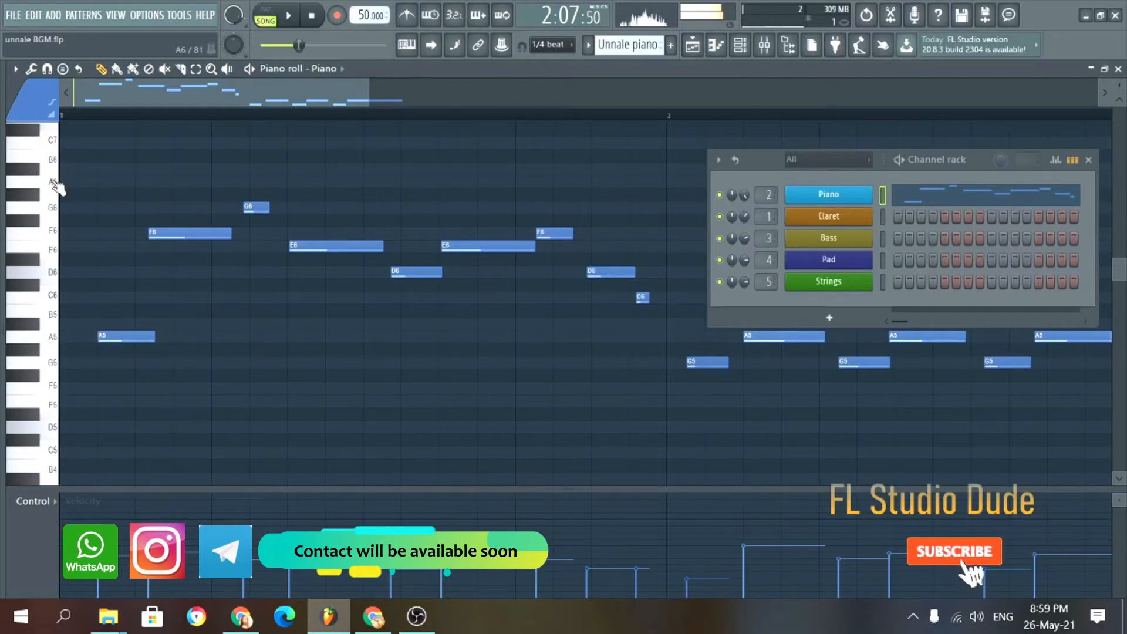
pyautogui.click(53, 181)
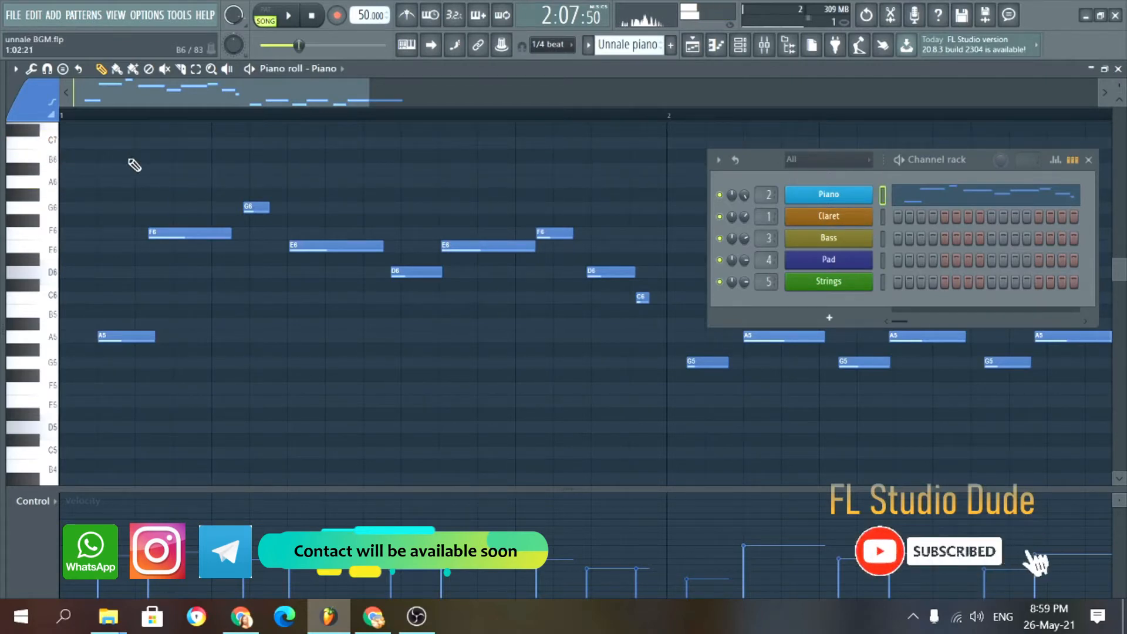
pyautogui.click(37, 171)
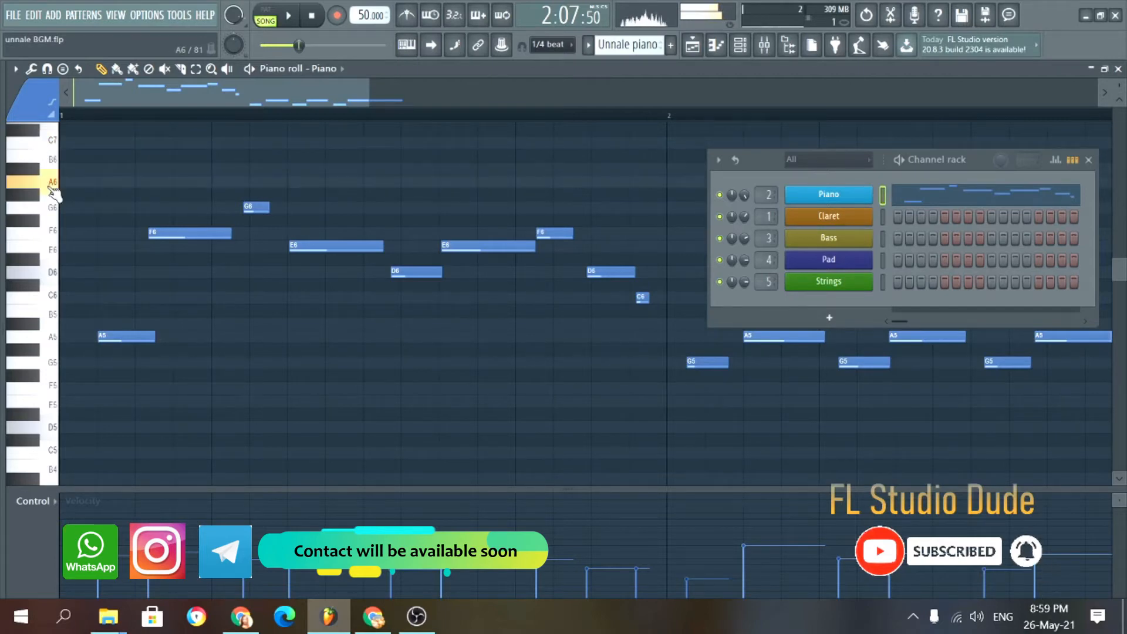
pyautogui.click(57, 232)
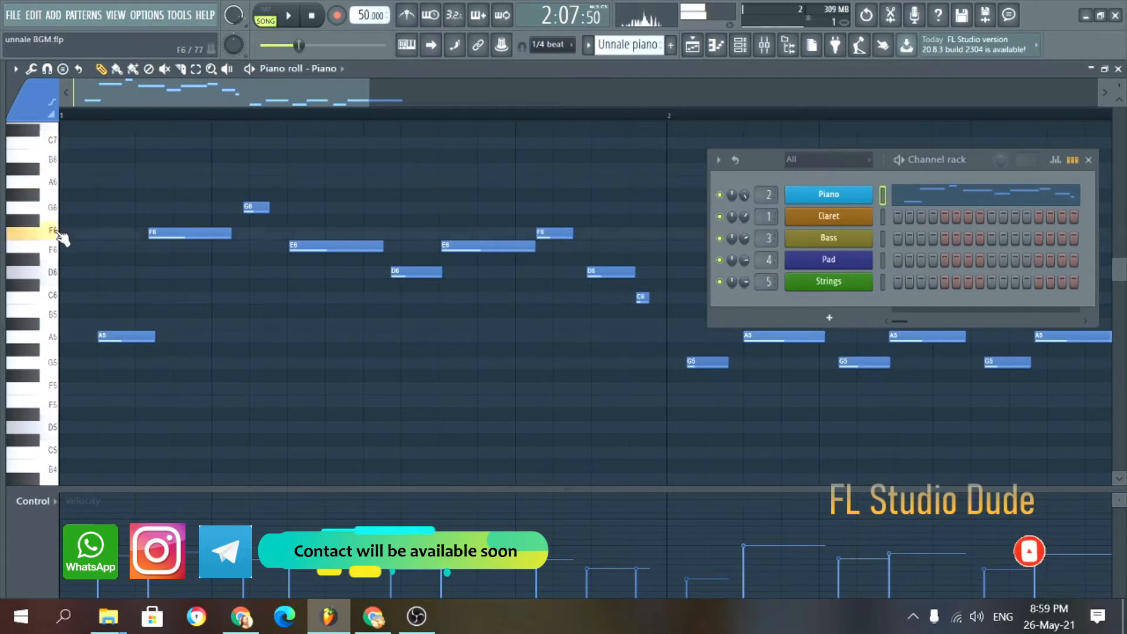
pyautogui.click(56, 231)
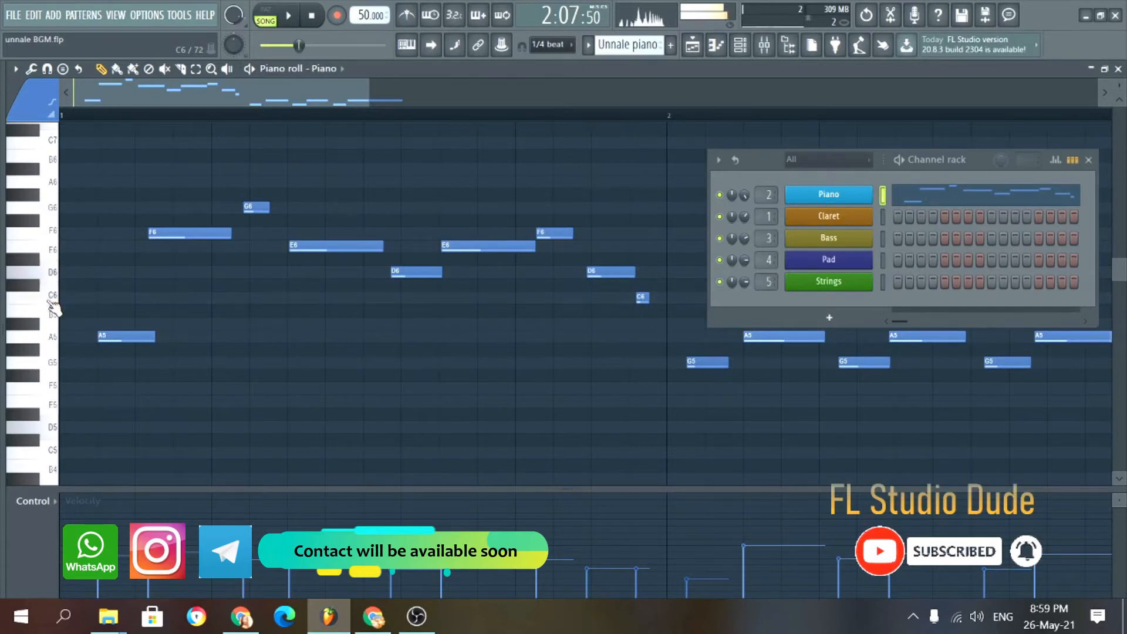
pyautogui.click(53, 339)
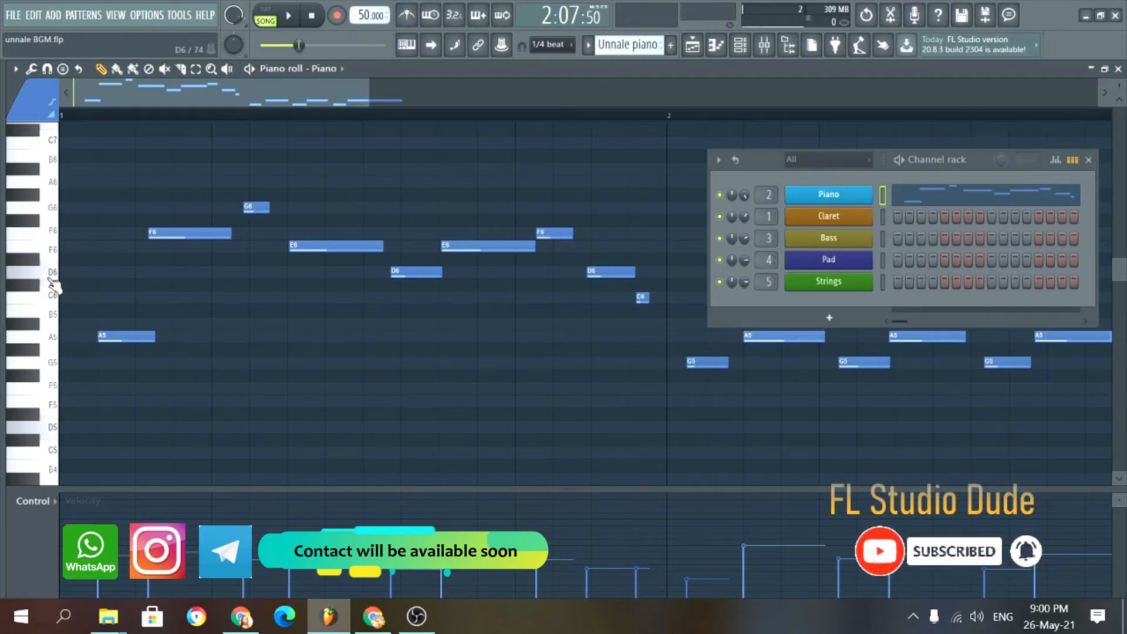
# - Switch playback to pattern mode and play the Unnale piano melody through its last A5 note, then stop
pyautogui.moveTo(366, 93); pyautogui.dragTo(658, 93)
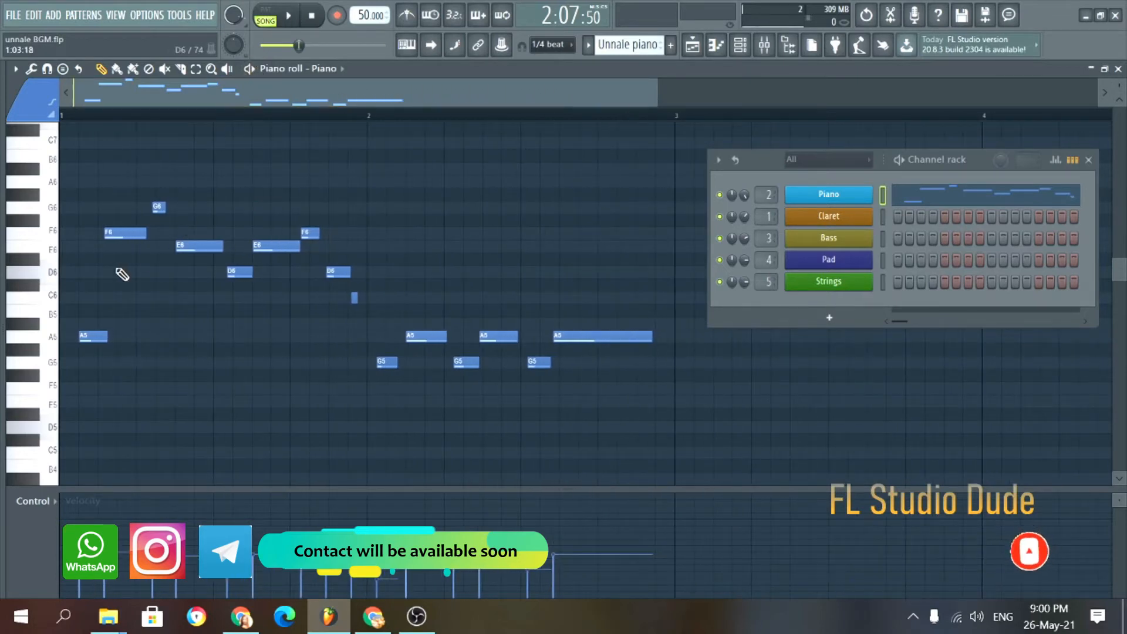
pyautogui.click(269, 14)
pyautogui.click(288, 16)
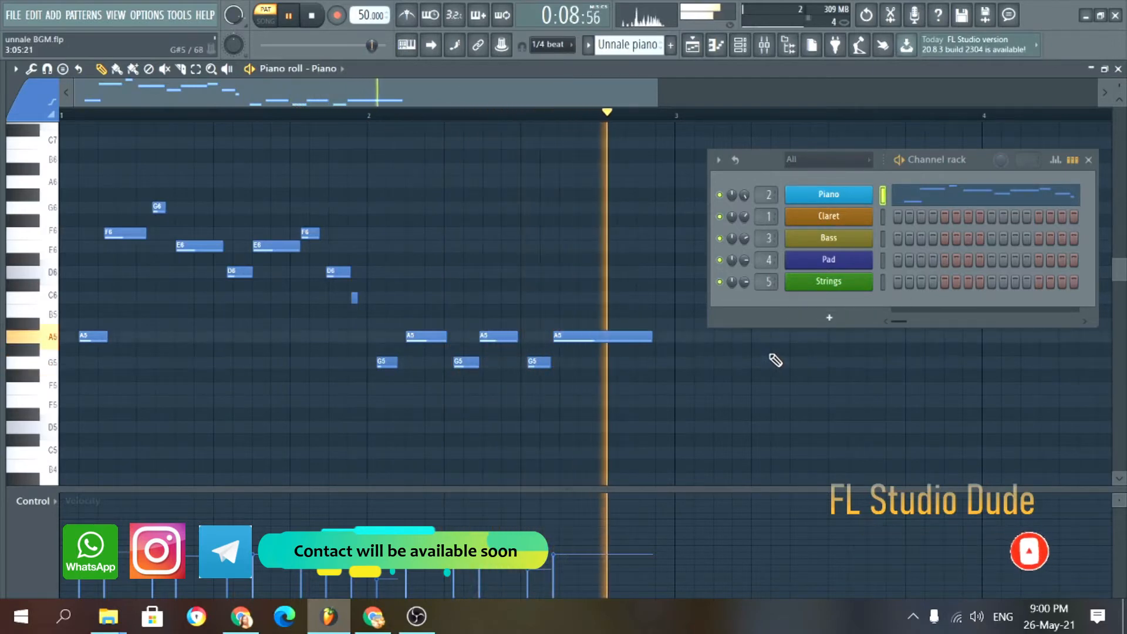
pyautogui.press('space')
# - Enlarge the velocity lane, raise the velocities of the first F6, G6 and E6 notes, and play back the melody
pyautogui.moveTo(286, 488); pyautogui.dragTo(307, 374)
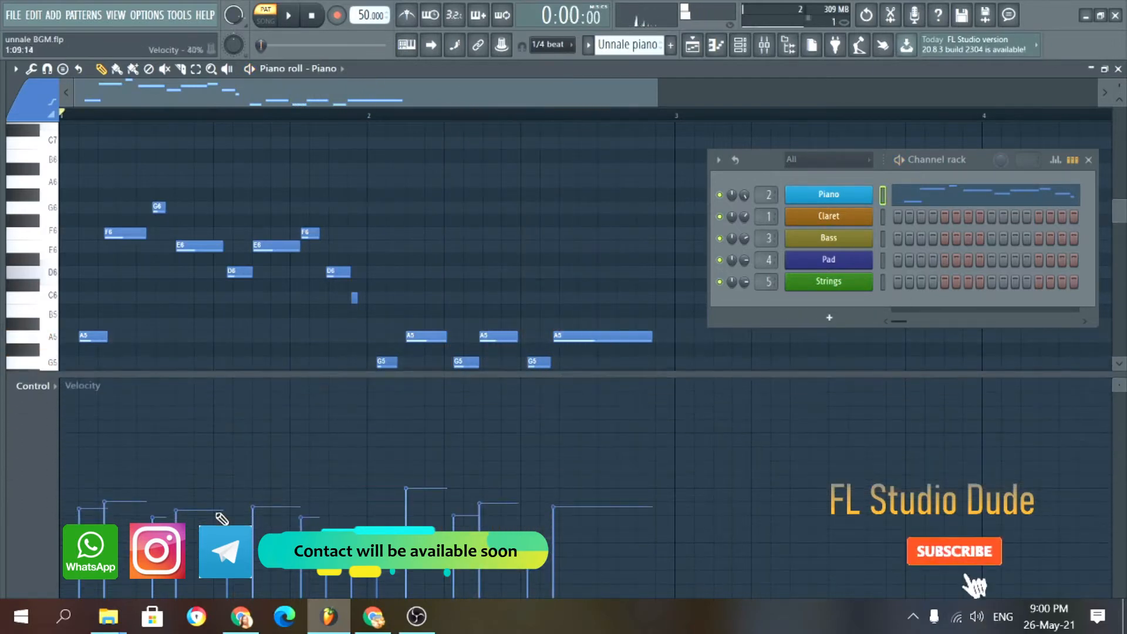
pyautogui.moveTo(104, 470); pyautogui.dragTo(144, 483)
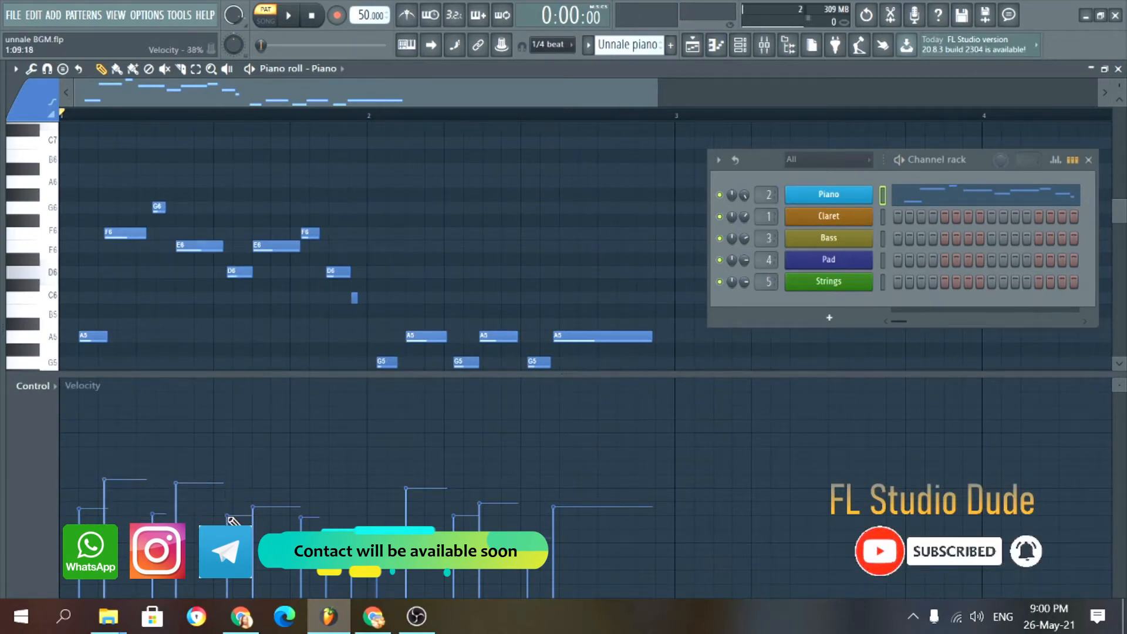
pyautogui.click(289, 16)
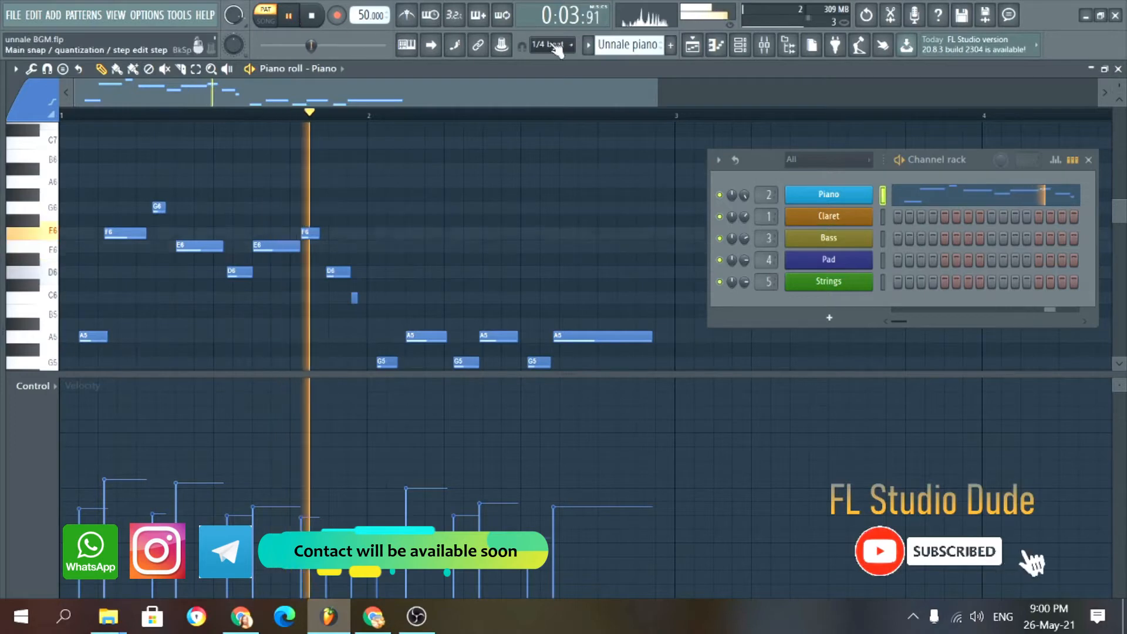
pyautogui.press('space')
# - Select the pattern unnale piano with chords in the playlist and open its Piano notes in the piano roll
pyautogui.click(701, 51)
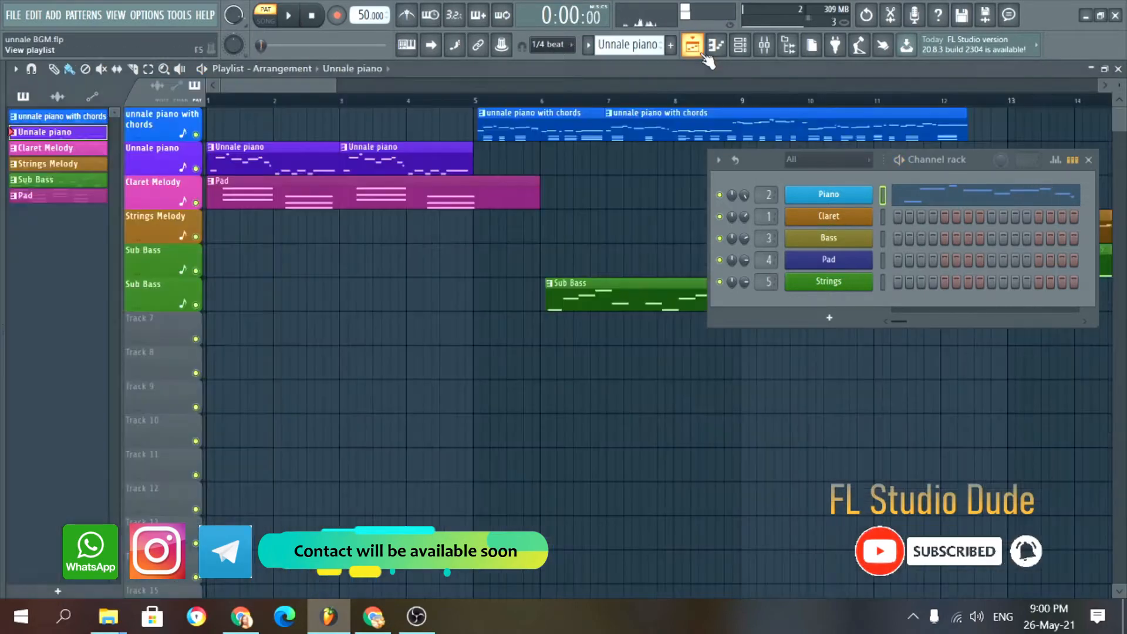
pyautogui.click(588, 45)
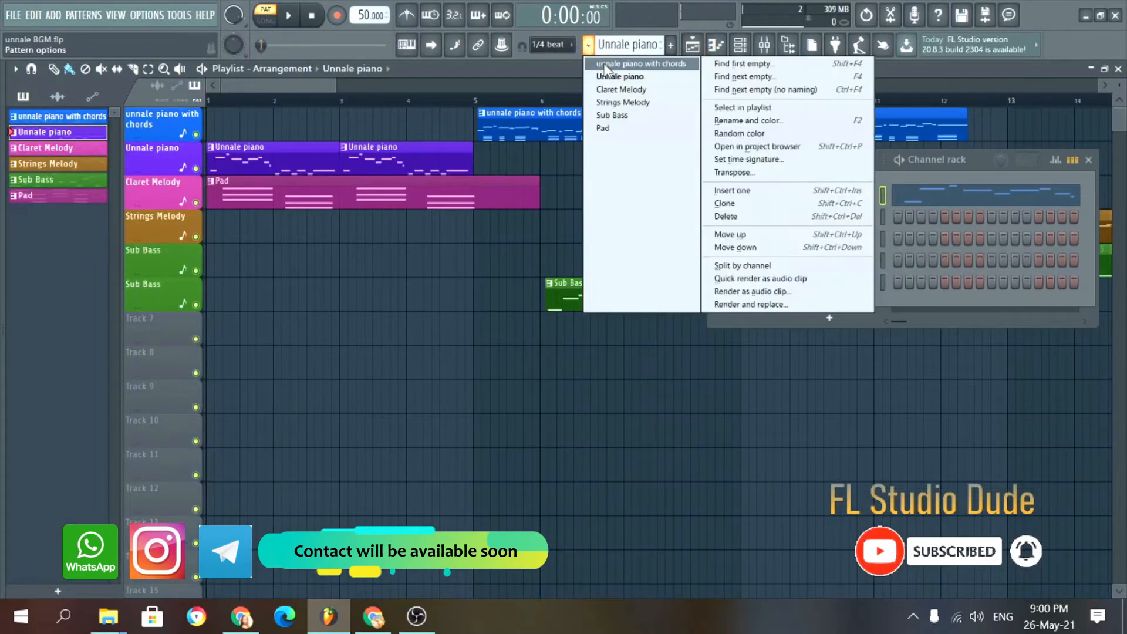
pyautogui.click(641, 62)
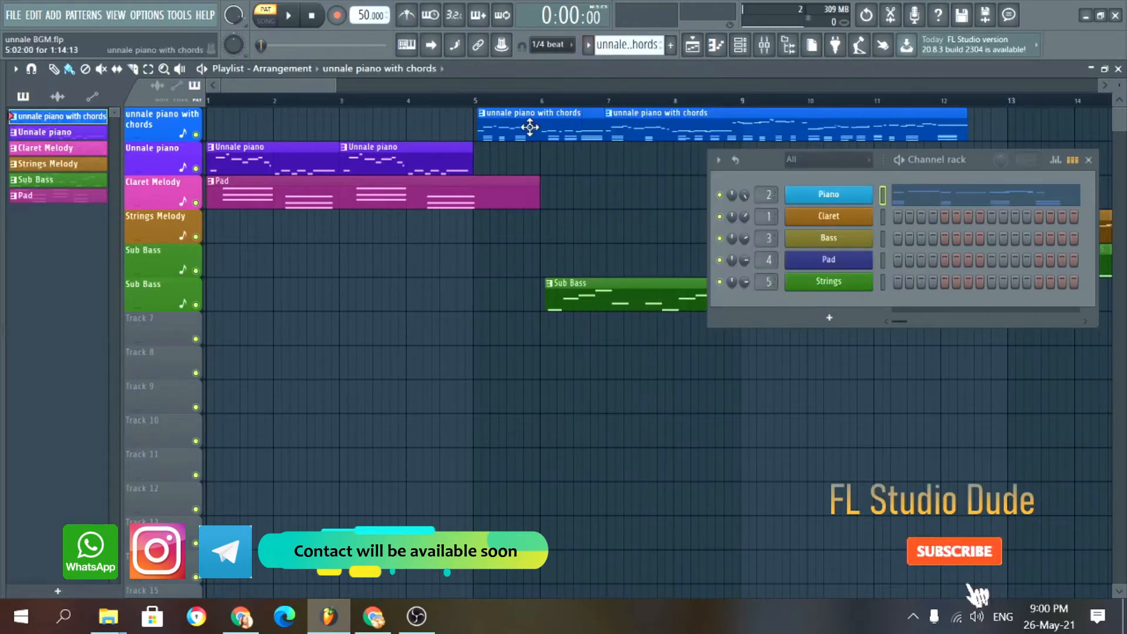
pyautogui.click(827, 205)
pyautogui.click(521, 176)
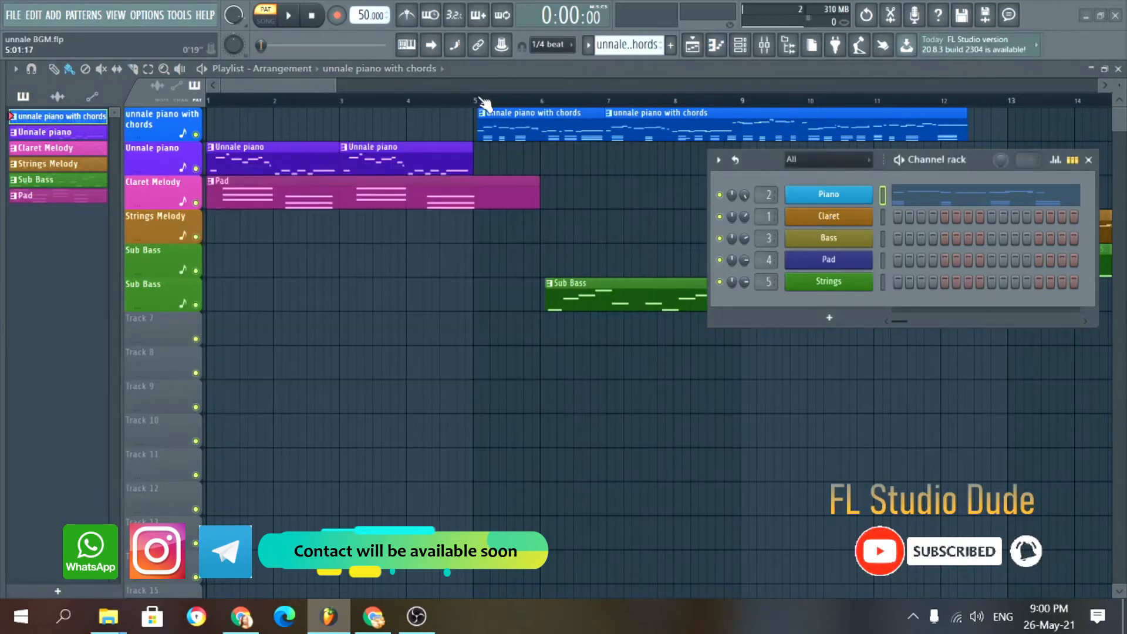
pyautogui.doubleClick(493, 112)
# - Examine the piano notes across the whole chord pattern, return to bar 1 and start playback
pyautogui.scroll(-4, 282, 240)
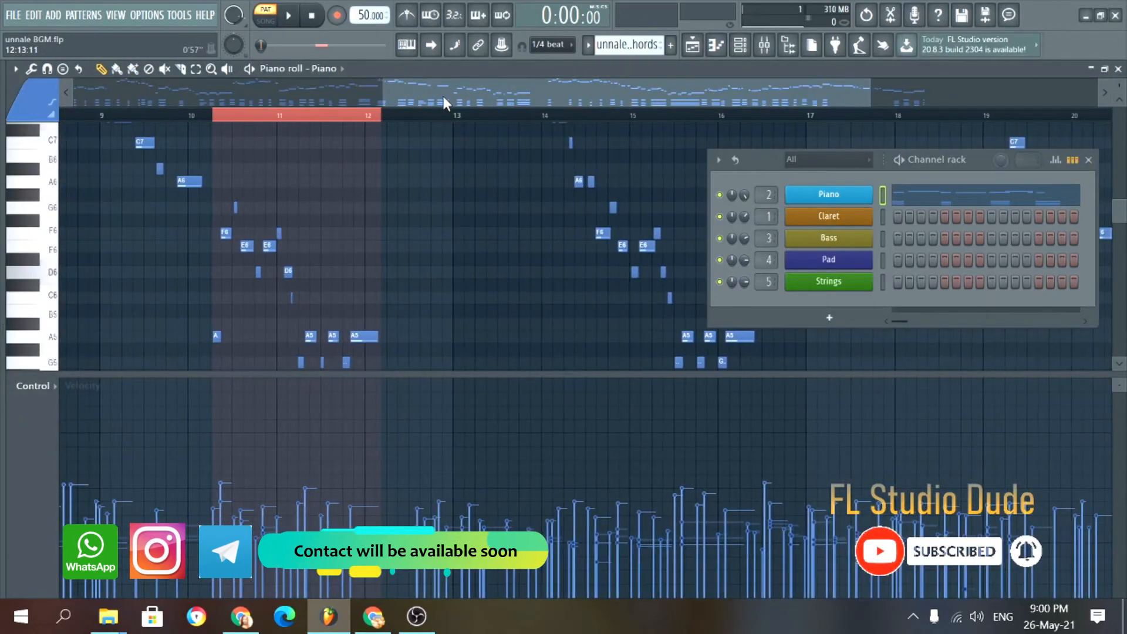
pyautogui.moveTo(442, 97); pyautogui.dragTo(115, 95)
pyautogui.scroll(-3, 179, 121)
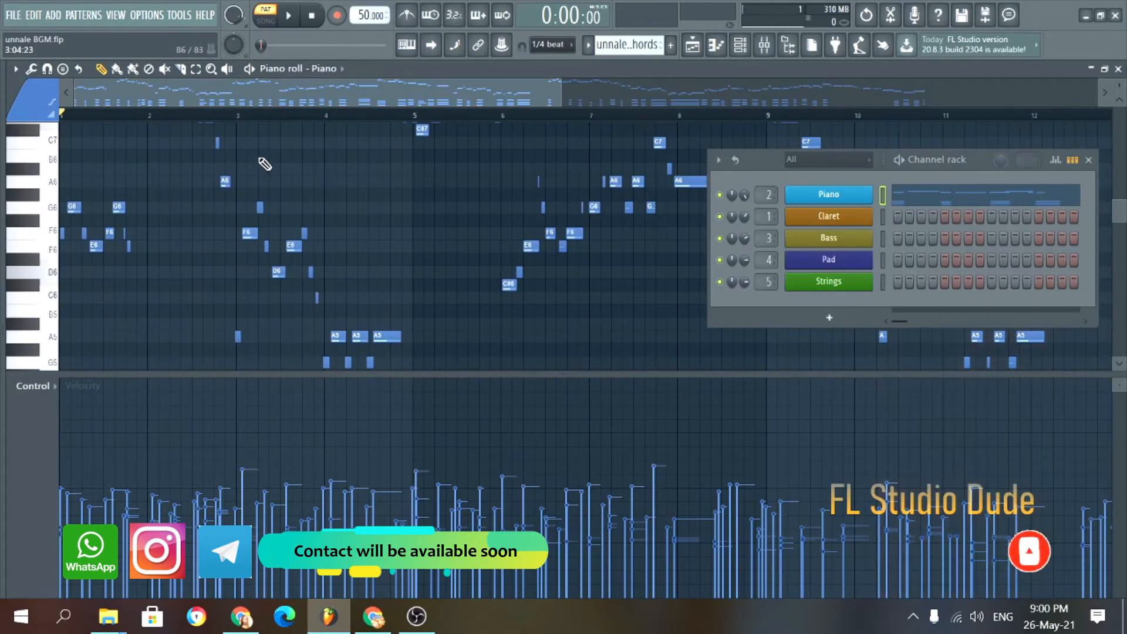
pyautogui.scroll(-6, 170, 151)
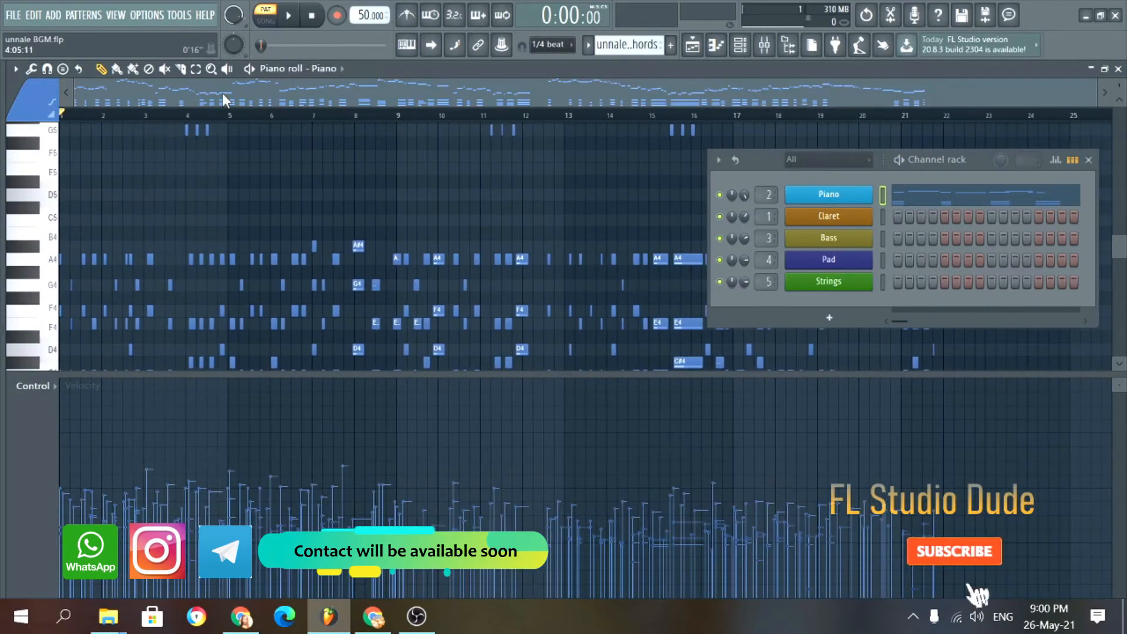
pyautogui.scroll(6, 176, 101)
pyautogui.moveTo(176, 98); pyautogui.dragTo(6, 88)
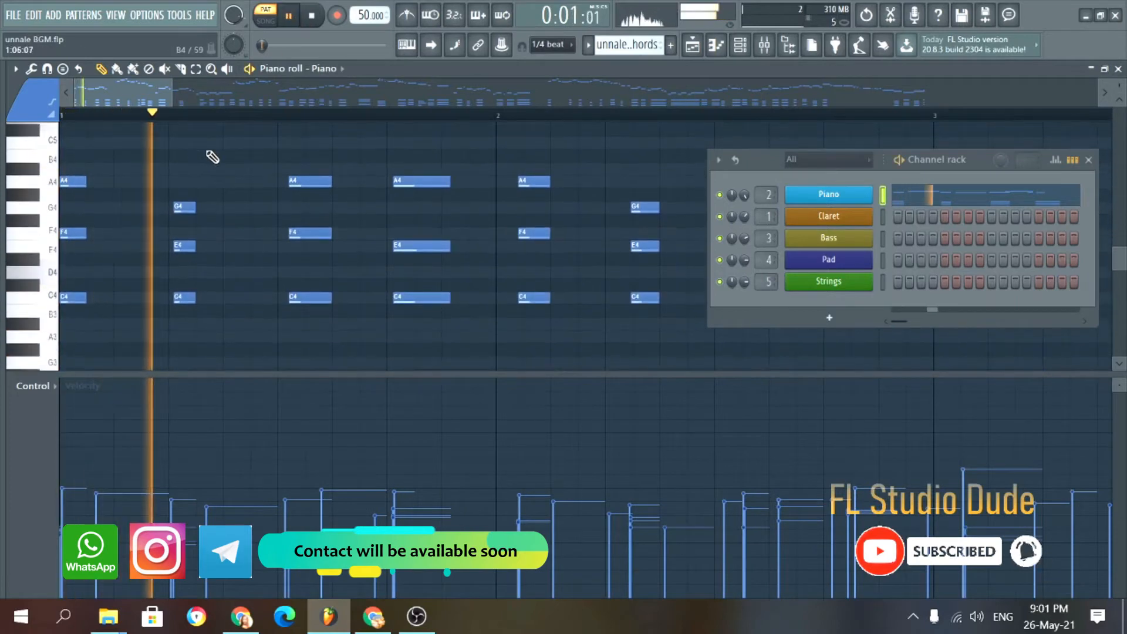
# - Shrink the velocity lane and follow the piano melody and chord notes through bar 4 during playback
pyautogui.scroll(-3, 376, 294)
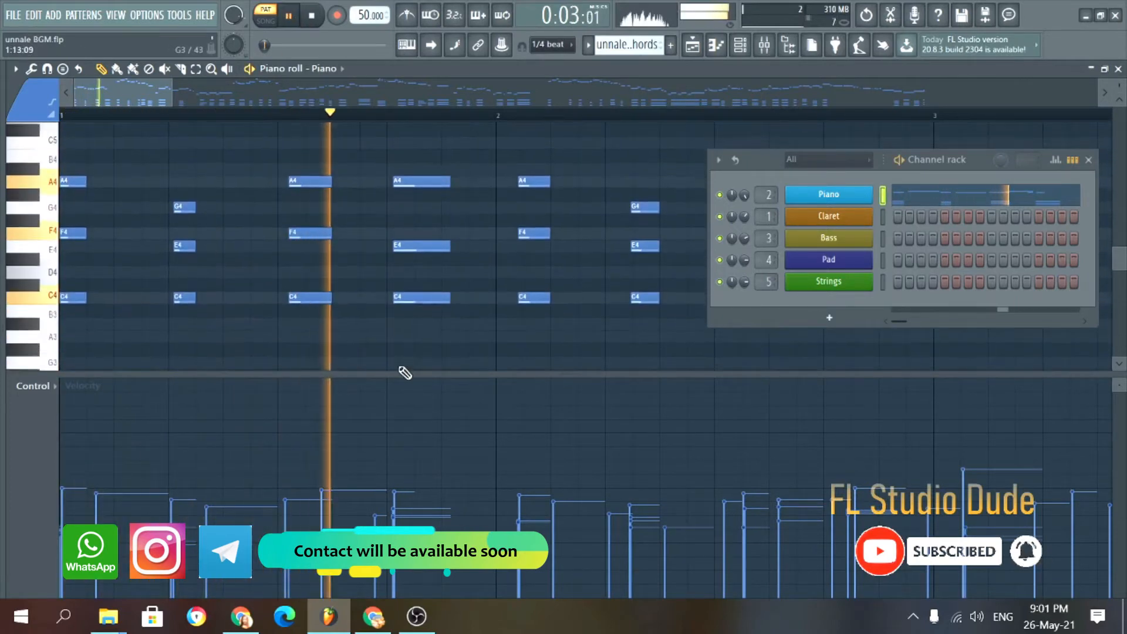
pyautogui.moveTo(405, 375); pyautogui.dragTo(391, 484)
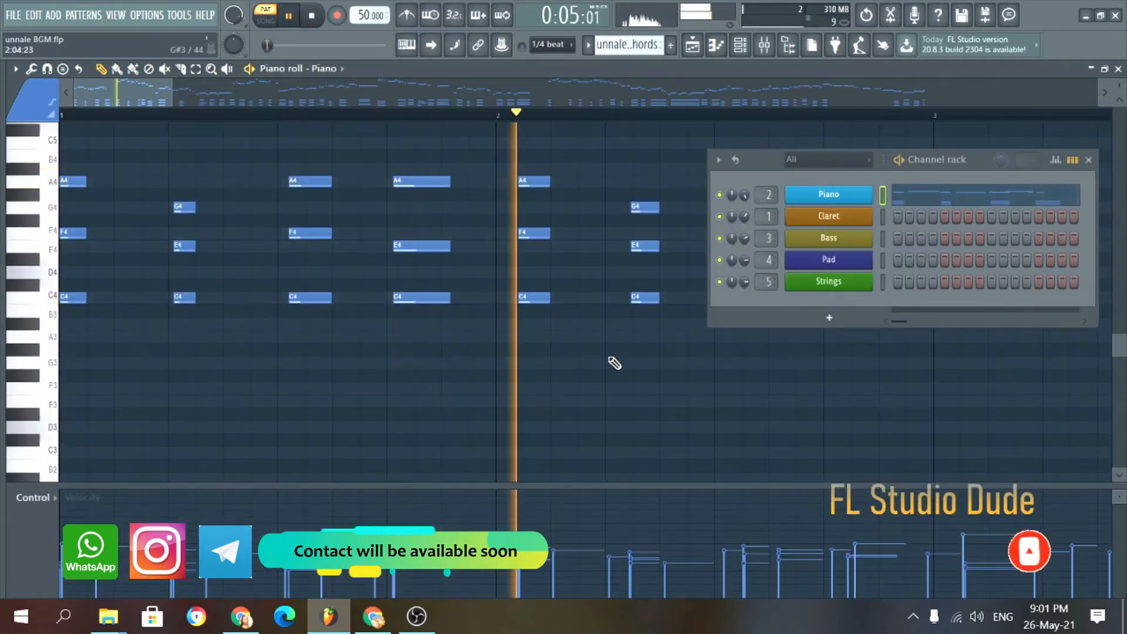
pyautogui.scroll(3, 623, 355)
pyautogui.scroll(-3, 642, 348)
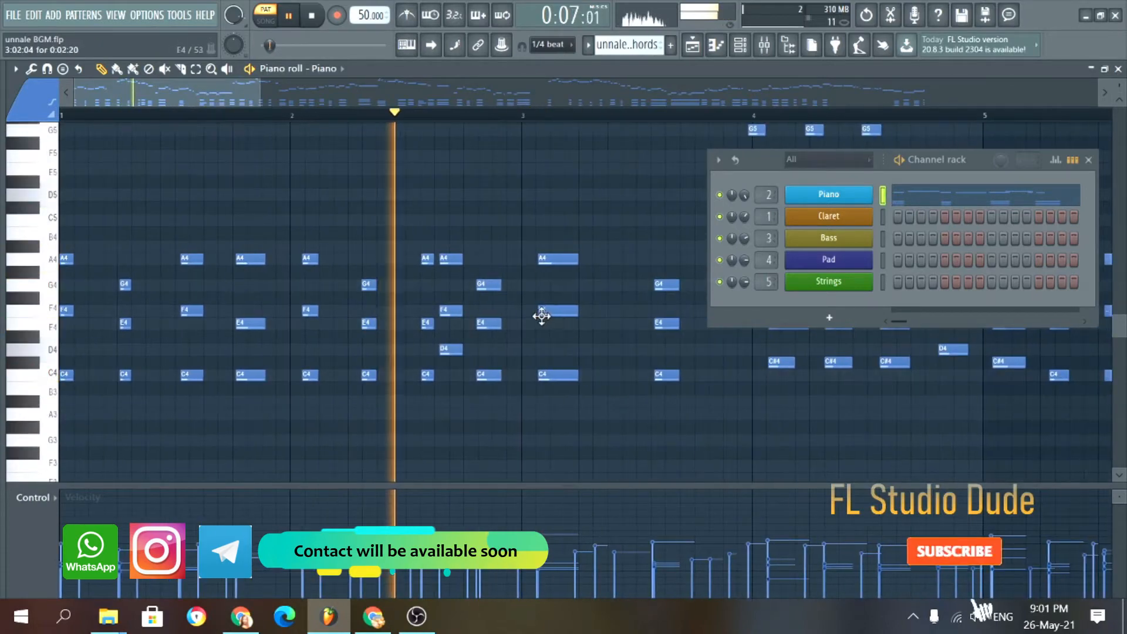
pyautogui.scroll(7, 529, 301)
pyautogui.scroll(-6, 527, 293)
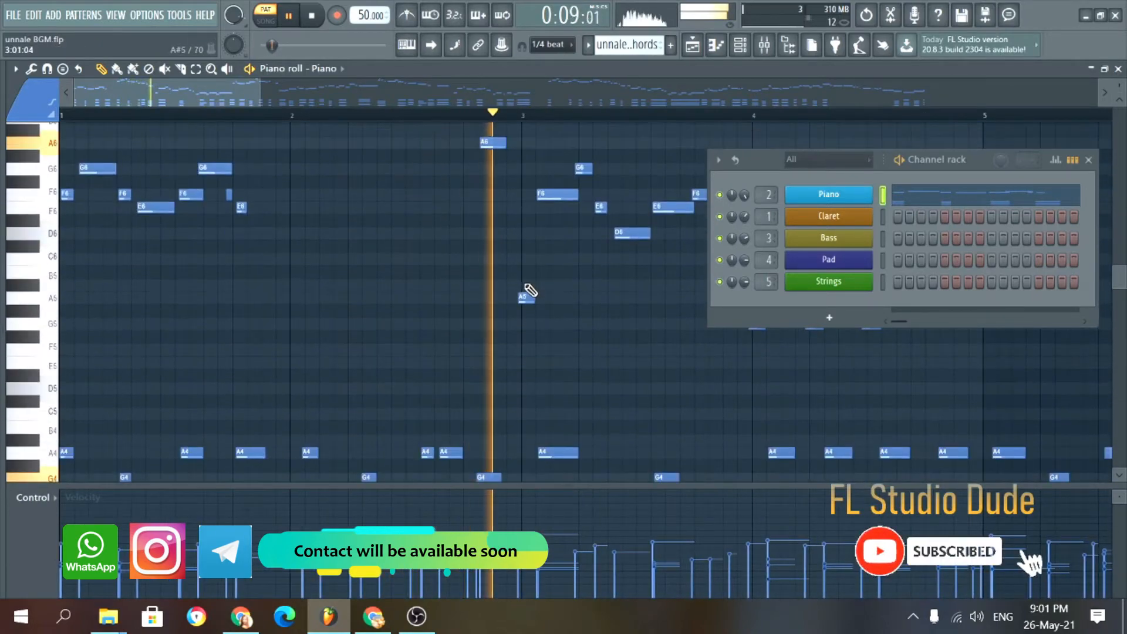
pyautogui.scroll(-2, 652, 285)
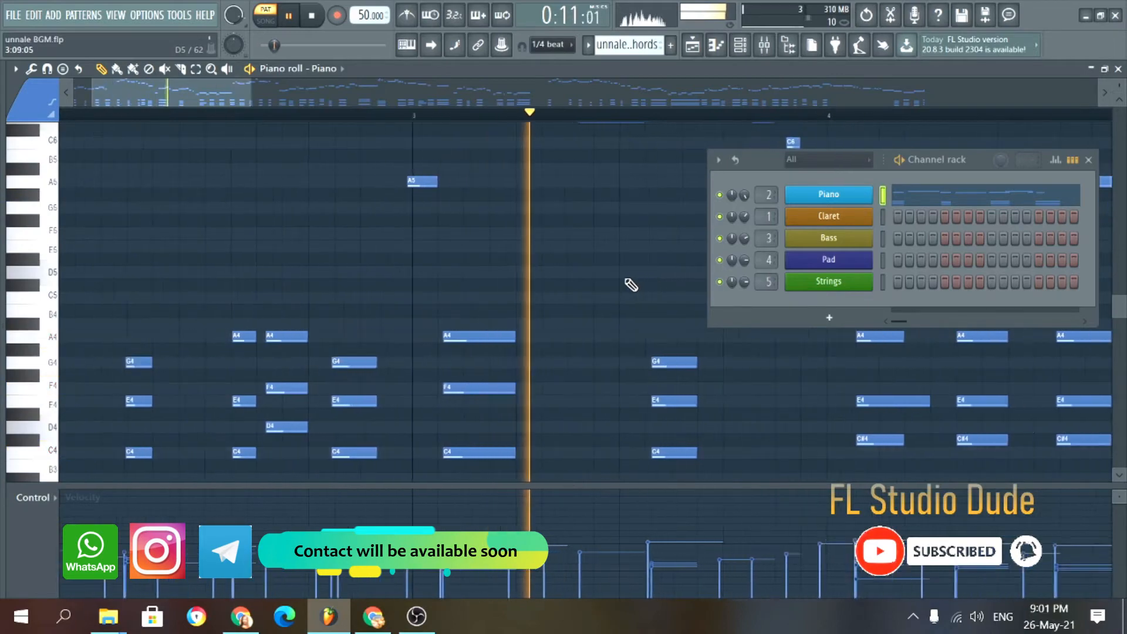
pyautogui.scroll(2, 607, 285)
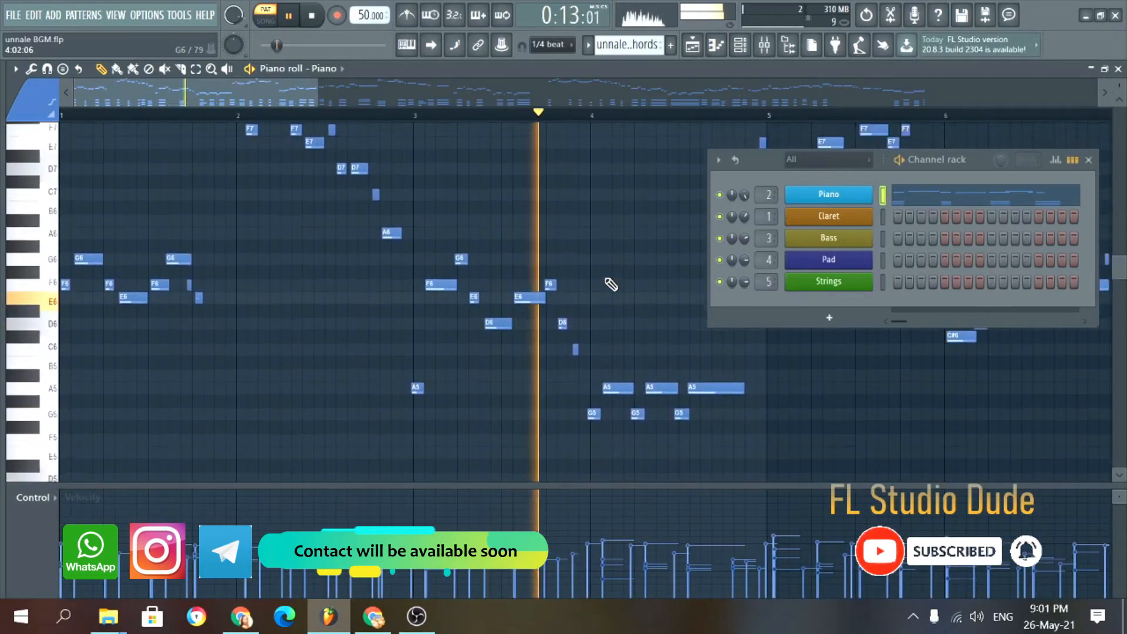
pyautogui.scroll(2, 622, 282)
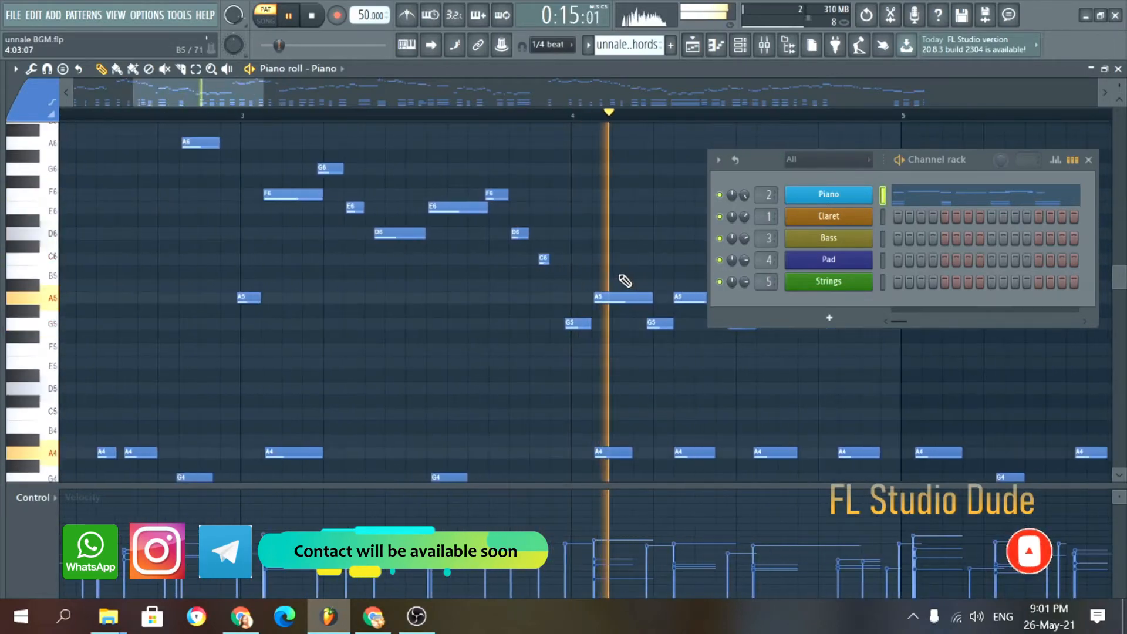
# - Move the Channel rack away from the note area, view the remaining chord notes and stop playback
pyautogui.scroll(-4, 624, 282)
pyautogui.moveTo(769, 150); pyautogui.dragTo(593, 241)
pyautogui.scroll(-4, 751, 284)
pyautogui.press('space')
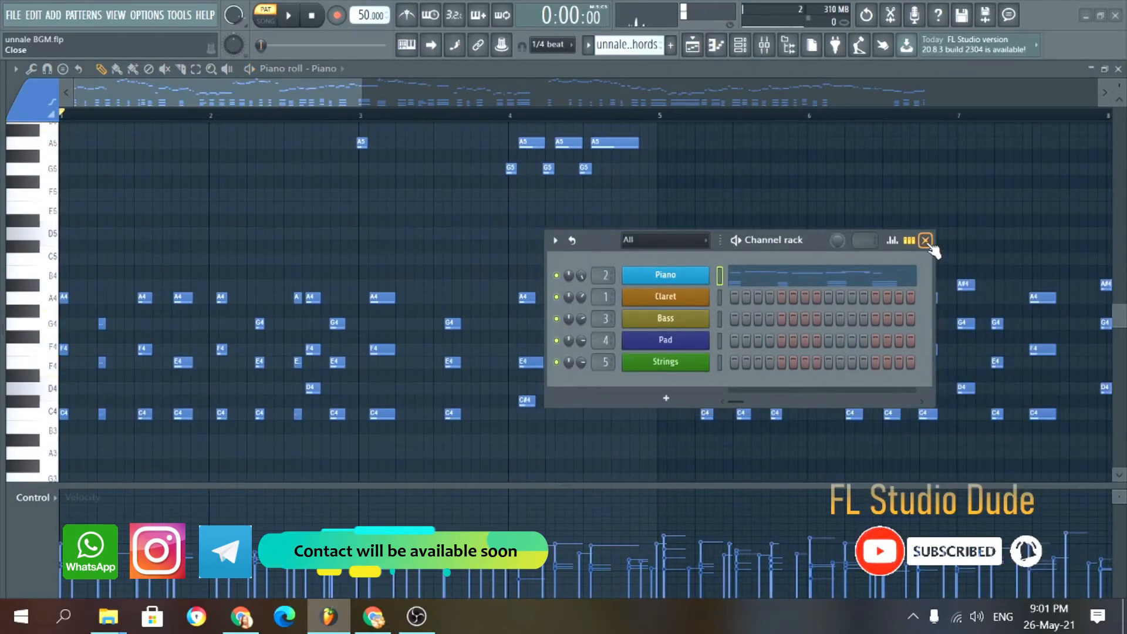
# - Close the Channel rack and make Claret Melody the active pattern in the playlist
pyautogui.click(926, 241)
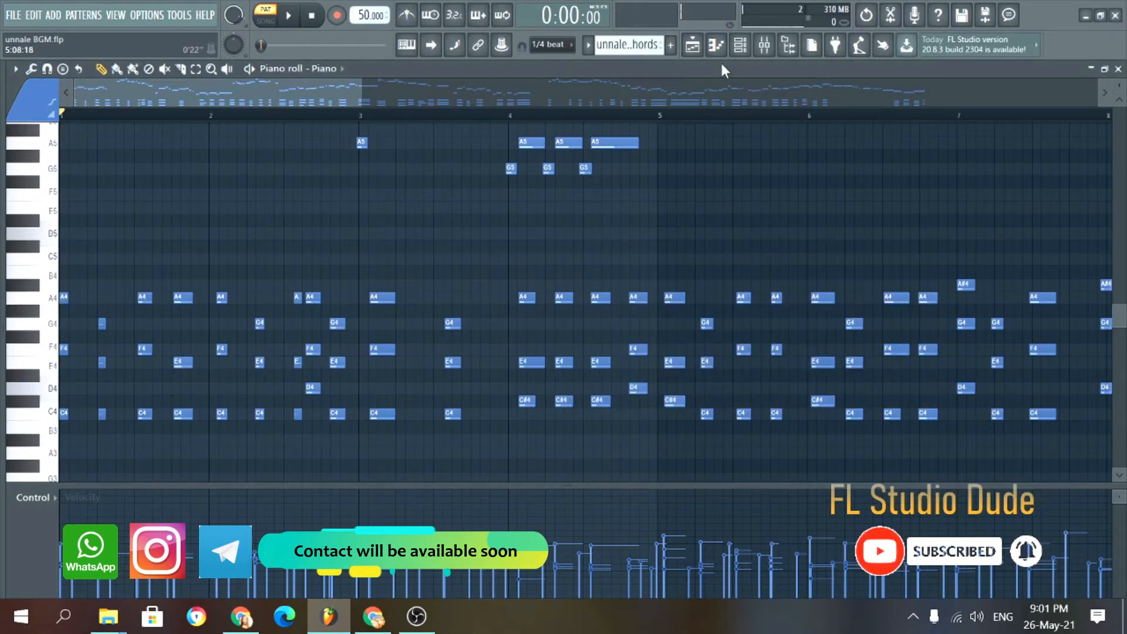
pyautogui.click(697, 54)
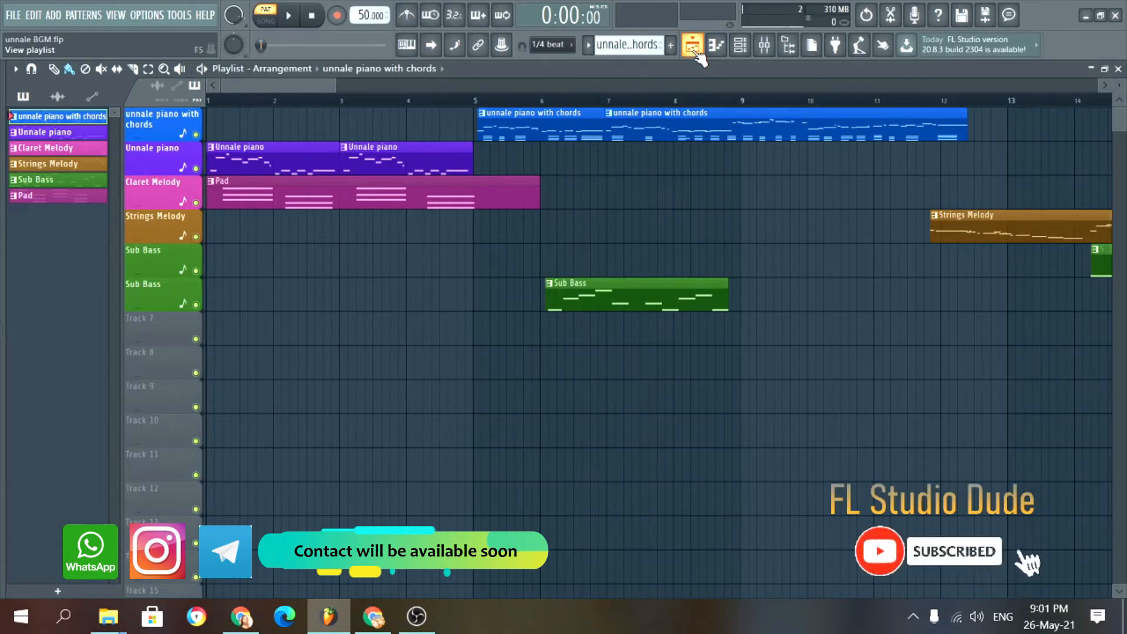
pyautogui.click(588, 45)
pyautogui.click(630, 90)
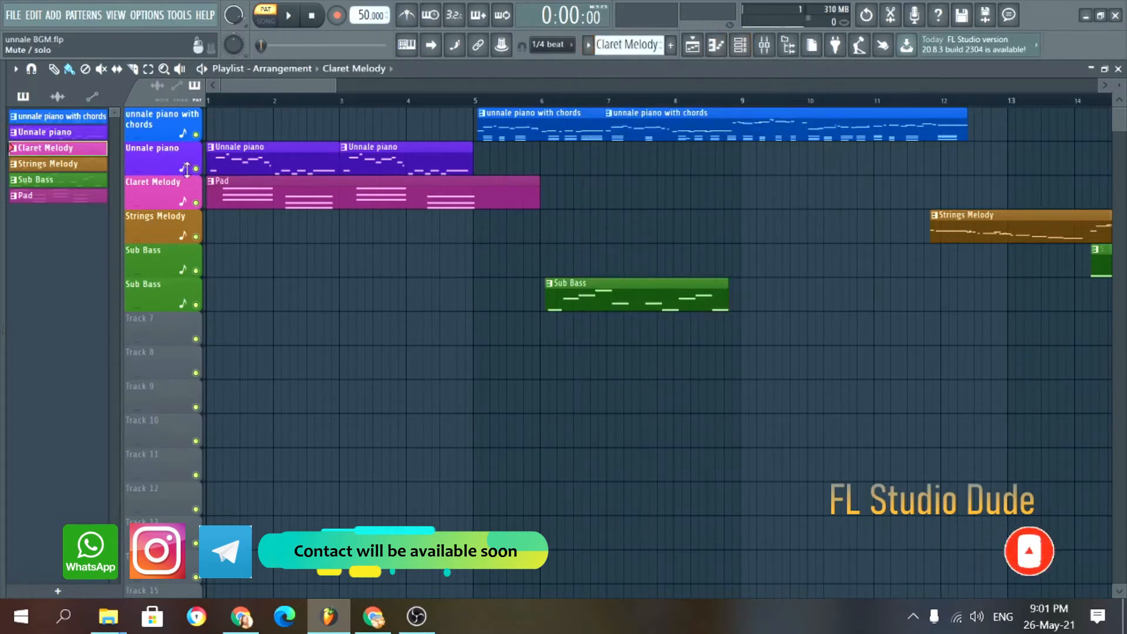
# - Solo the Claret Melody track and play its first Claret Melody clip from bar 27, then stop
pyautogui.keyDown('ctrl'); pyautogui.scroll(-5, 998, 212); pyautogui.keyUp('ctrl')
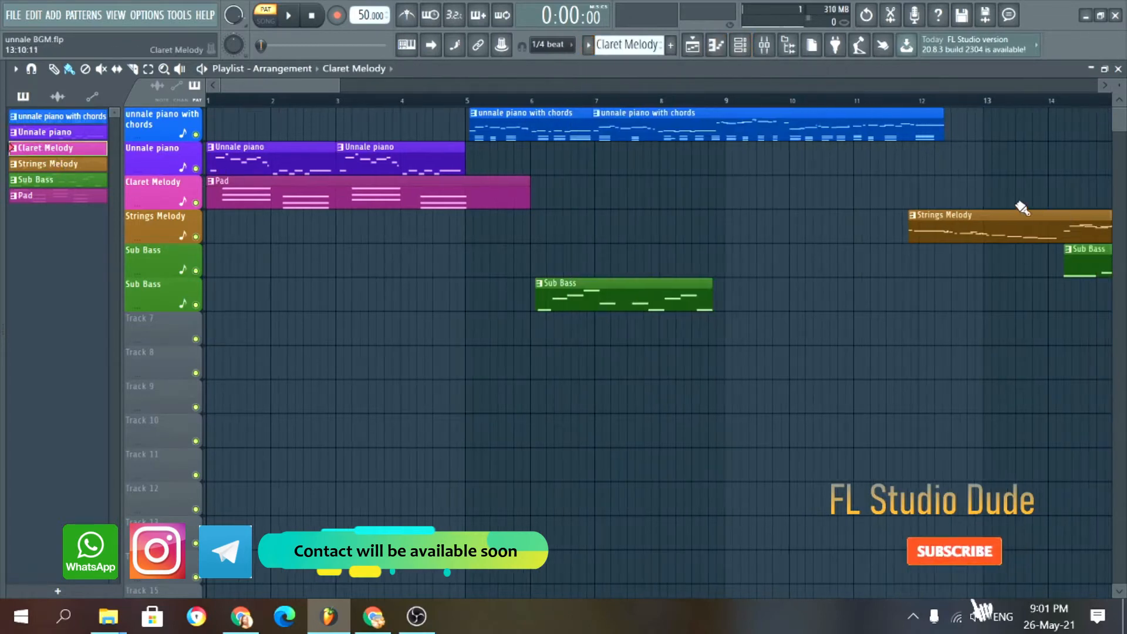
pyautogui.keyDown('ctrl'); pyautogui.scroll(-3, 846, 174); pyautogui.keyUp('ctrl')
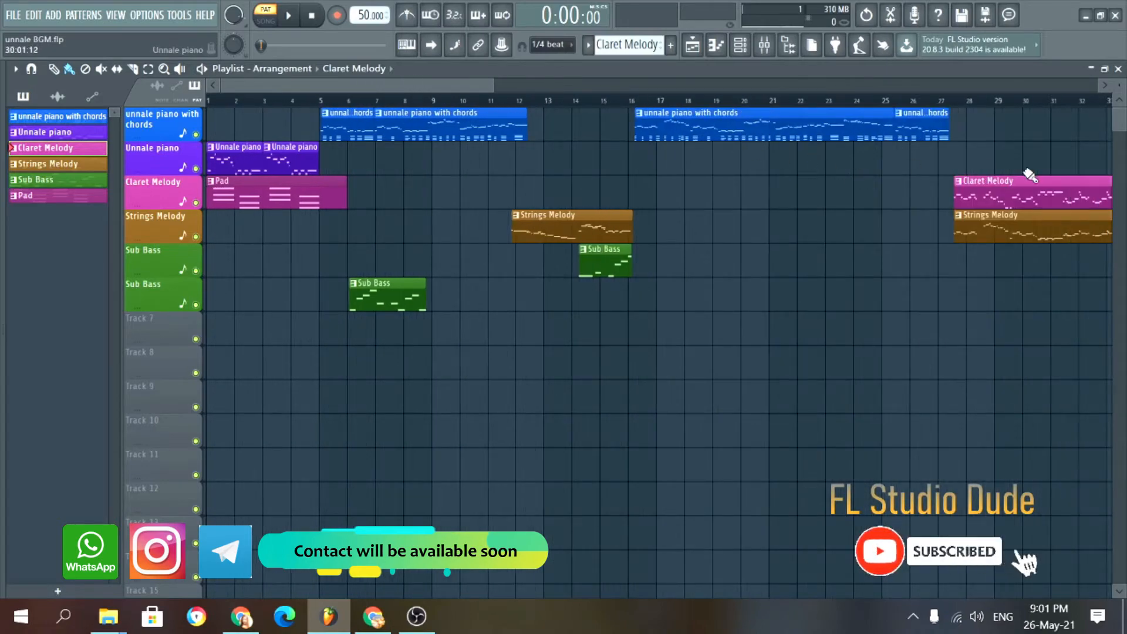
pyautogui.scroll(-2, 1030, 174)
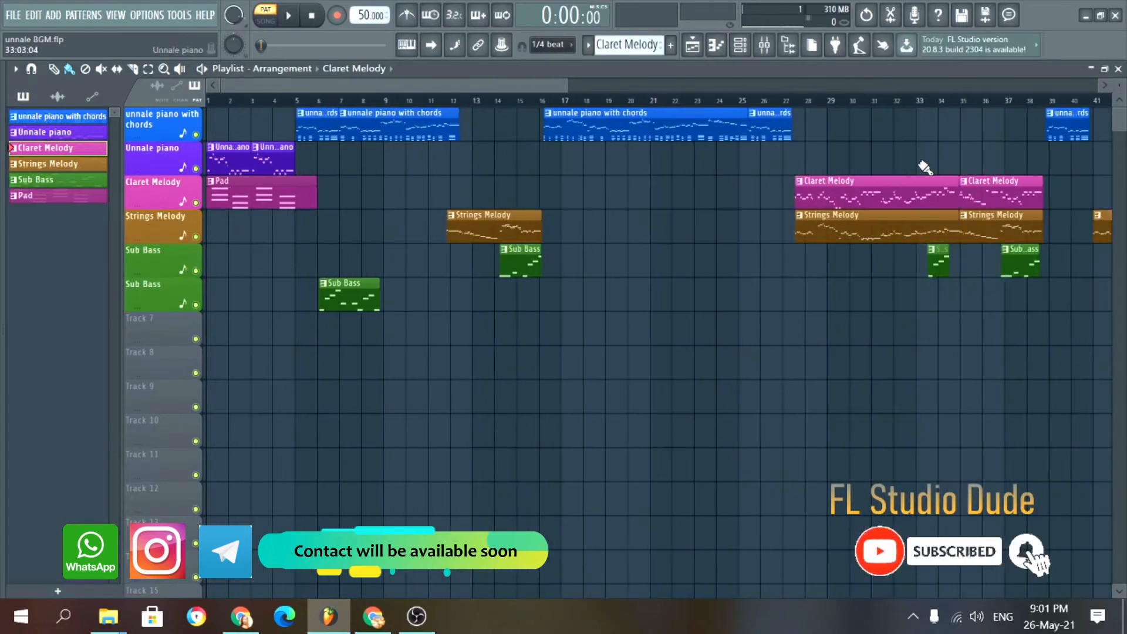
pyautogui.rightClick(196, 203)
pyautogui.click(796, 102)
pyautogui.press('space')
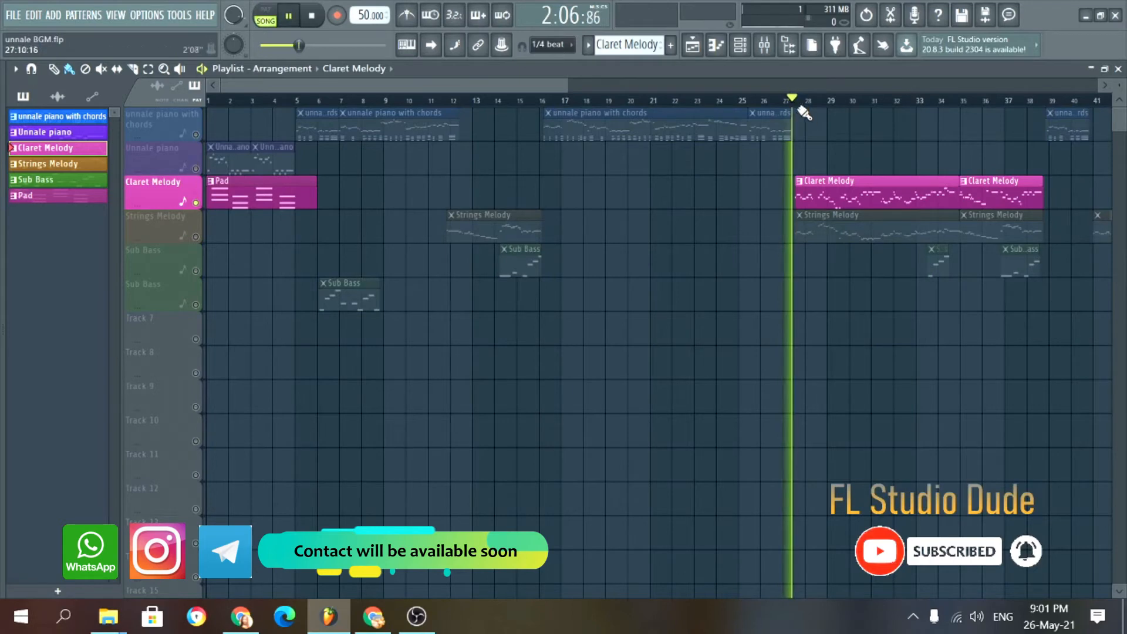
pyautogui.scroll(4, 881, 152)
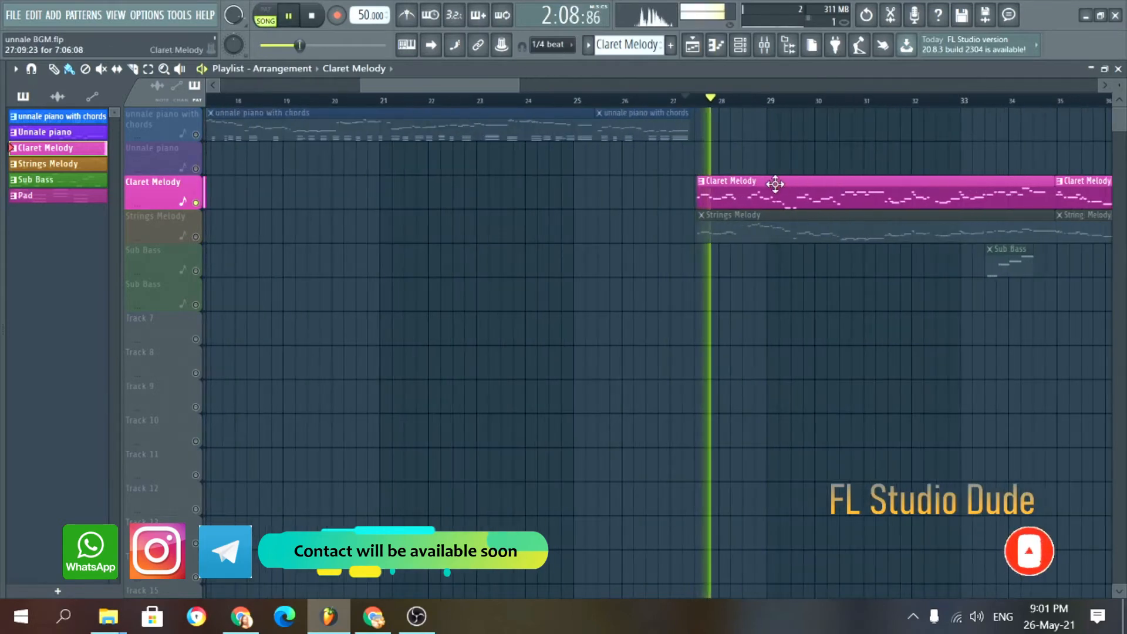
pyautogui.press('space')
# - View the Clarinet Solo preset in the Claret channel's Nexus instrument, then close the instrument window
pyautogui.click(757, 52)
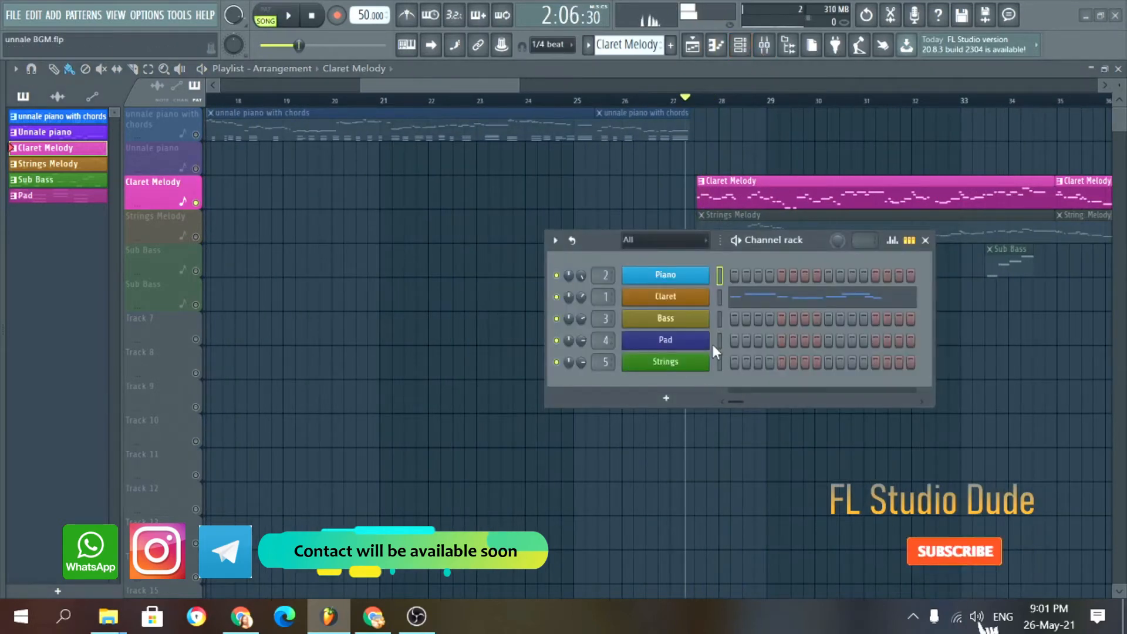
pyautogui.click(684, 297)
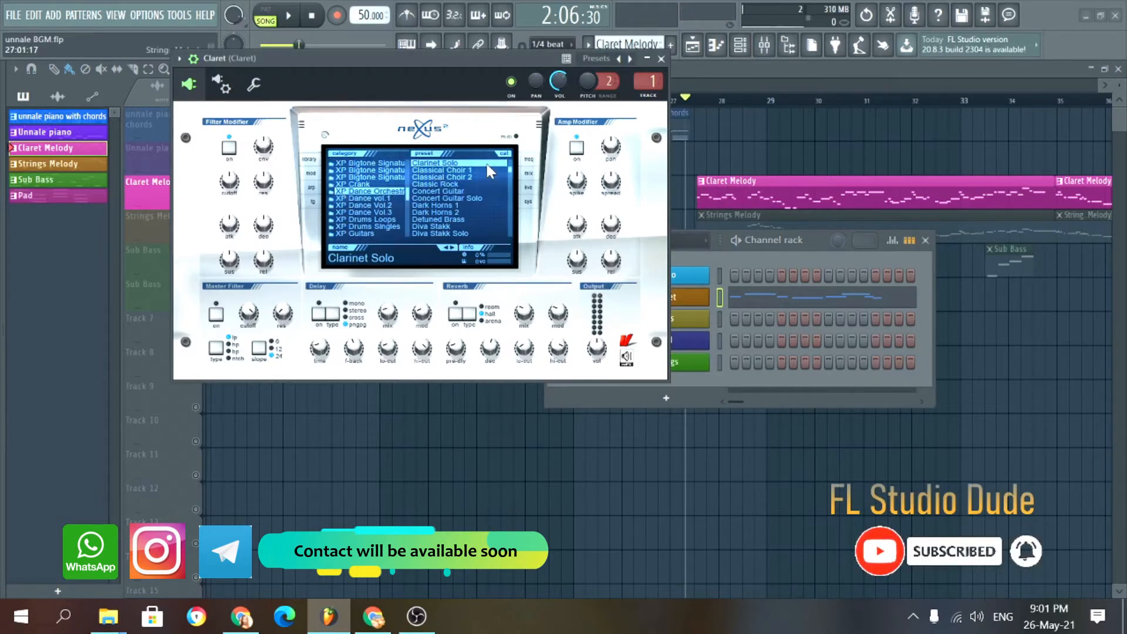
pyautogui.click(661, 59)
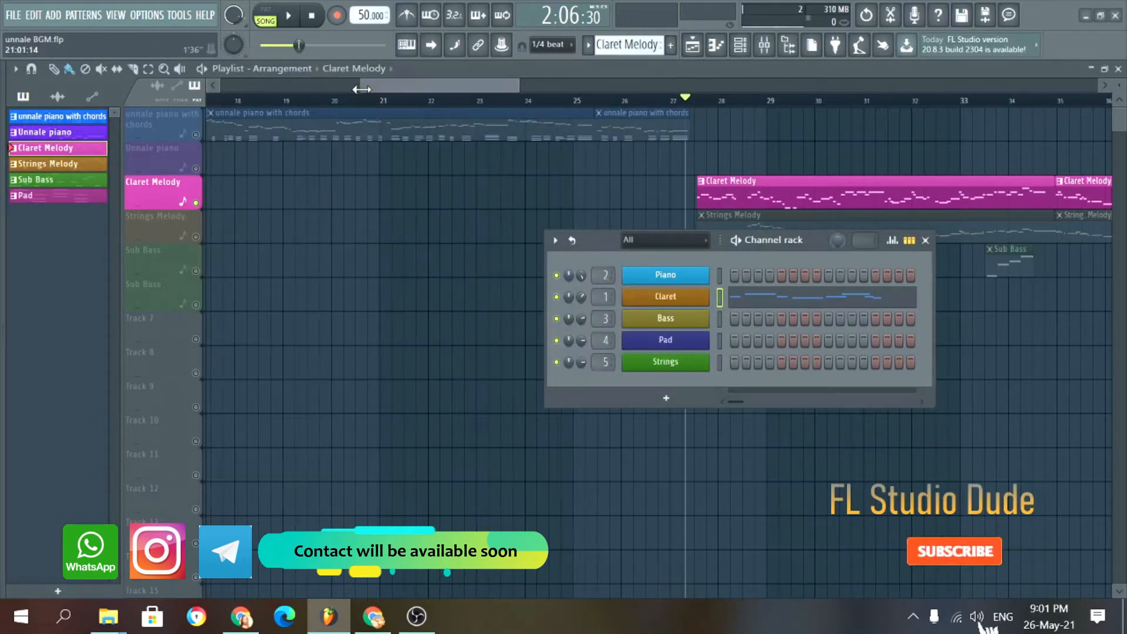
# - Close the Channel rack, solo the Strings Melody track and play its clip from bar 27
pyautogui.moveTo(361, 85); pyautogui.dragTo(212, 86)
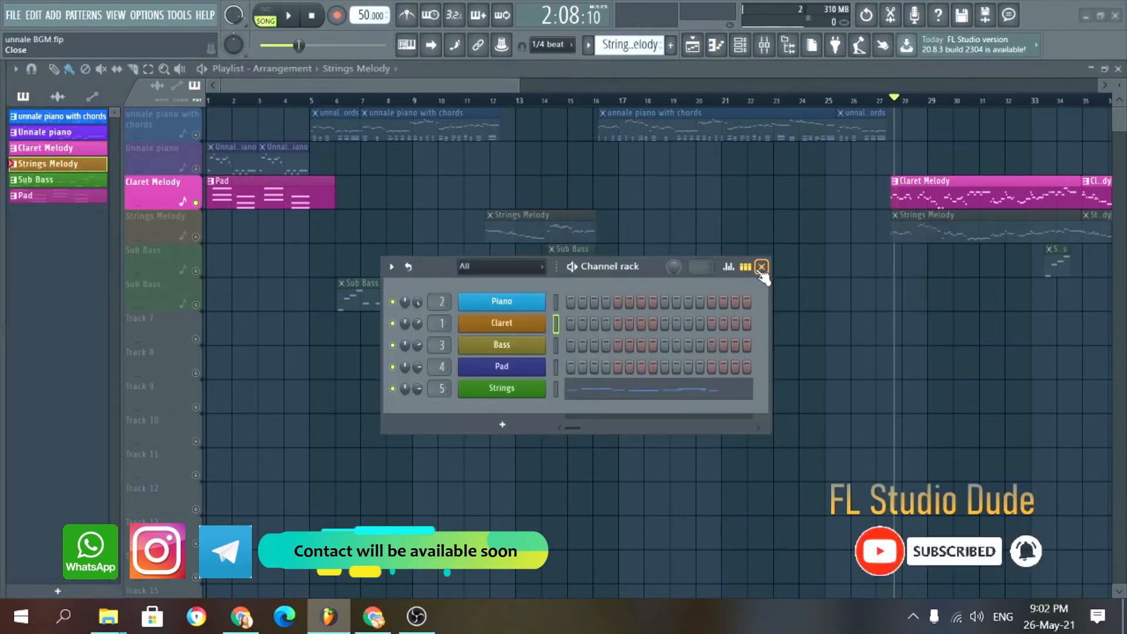
pyautogui.click(762, 267)
pyautogui.click(191, 241)
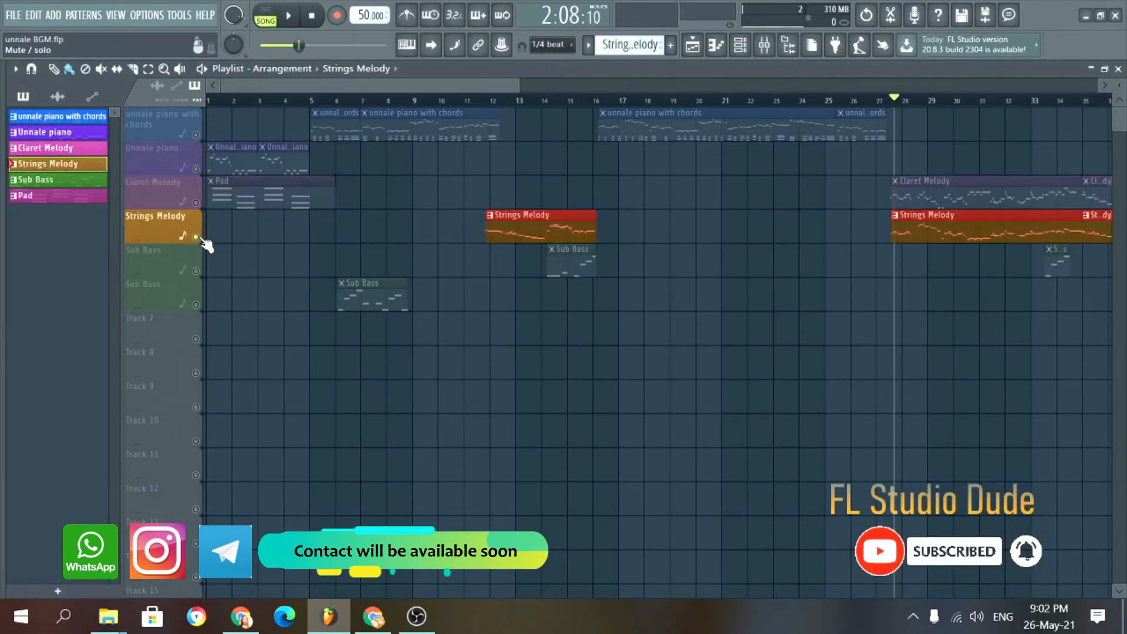
pyautogui.press('space')
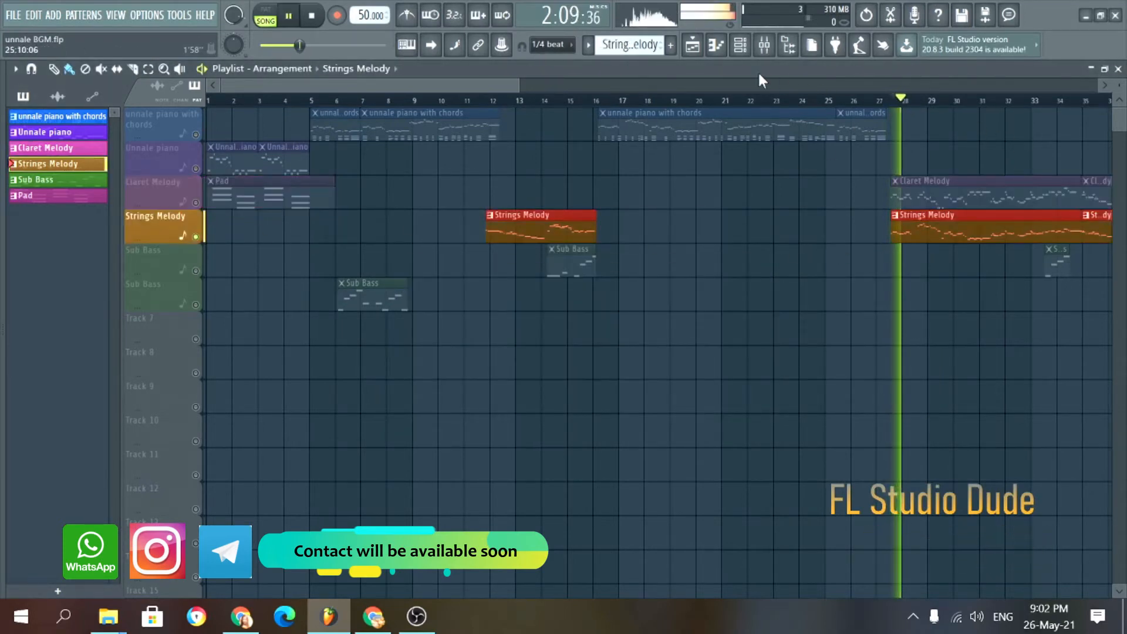
# - Stop playback, view the Galata Strings III instrument in the Strings channel's Kontakt and close its window
pyautogui.click(741, 44)
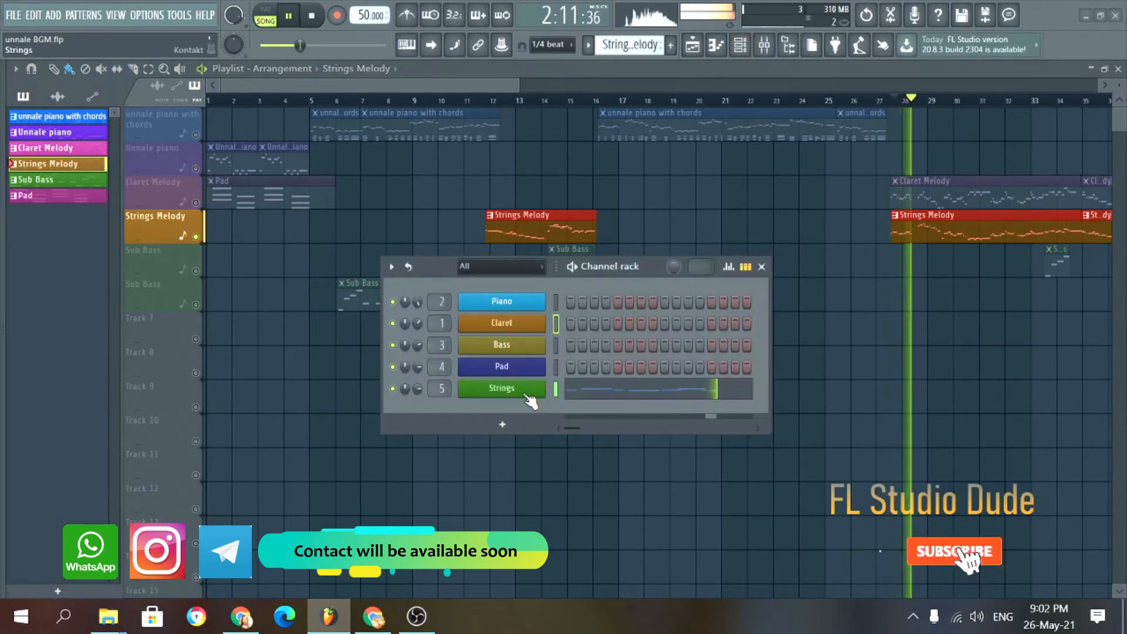
pyautogui.press('space')
pyautogui.click(526, 394)
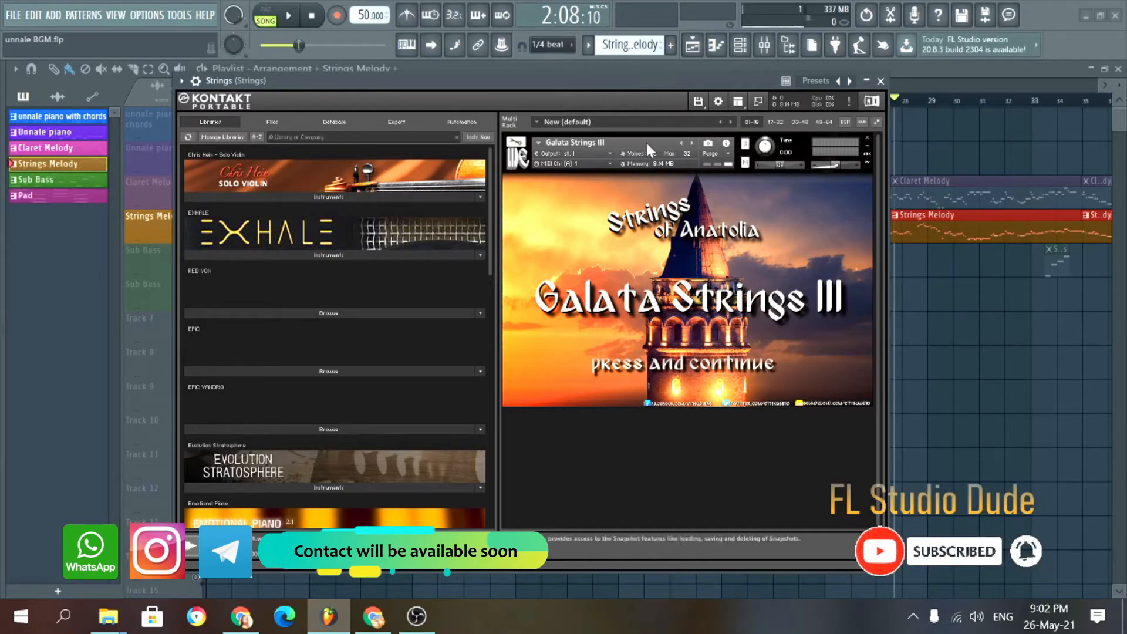
pyautogui.moveTo(620, 81); pyautogui.dragTo(612, 88)
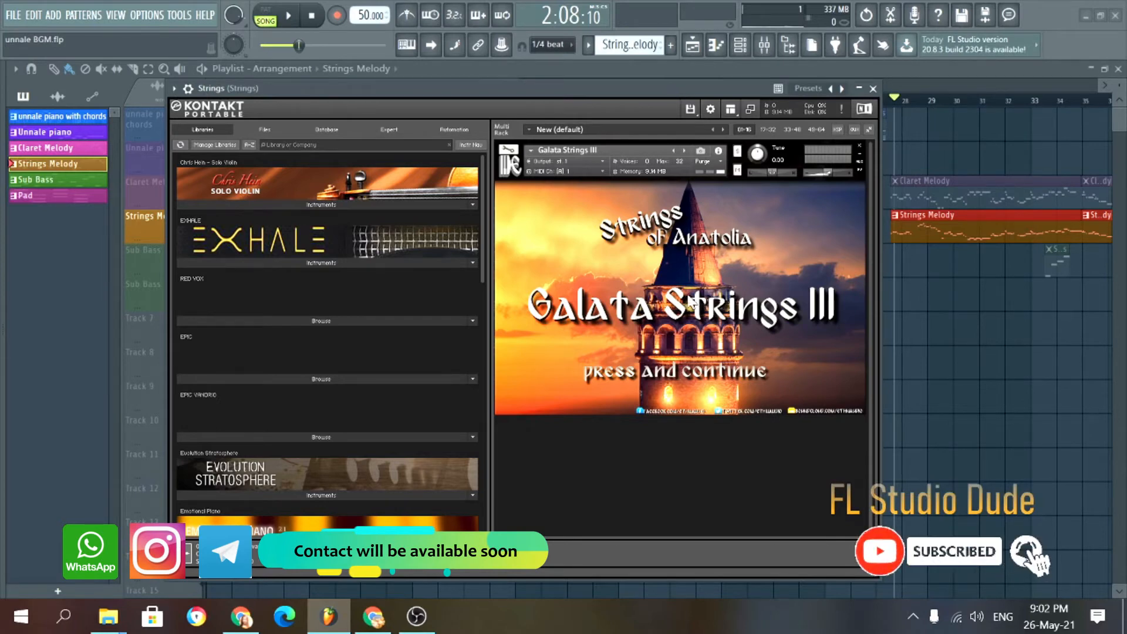
pyautogui.click(873, 89)
# - Clear the track solo so that all playlist tracks are active again
pyautogui.scroll(-2, 769, 173)
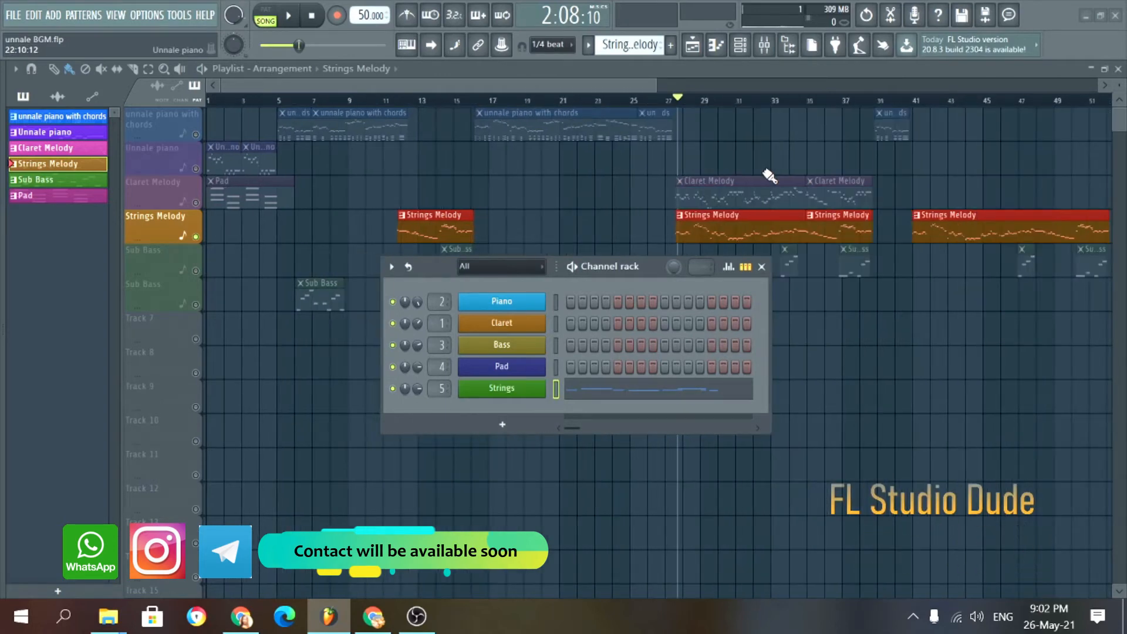
pyautogui.rightClick(197, 203)
pyautogui.rightClick(197, 203)
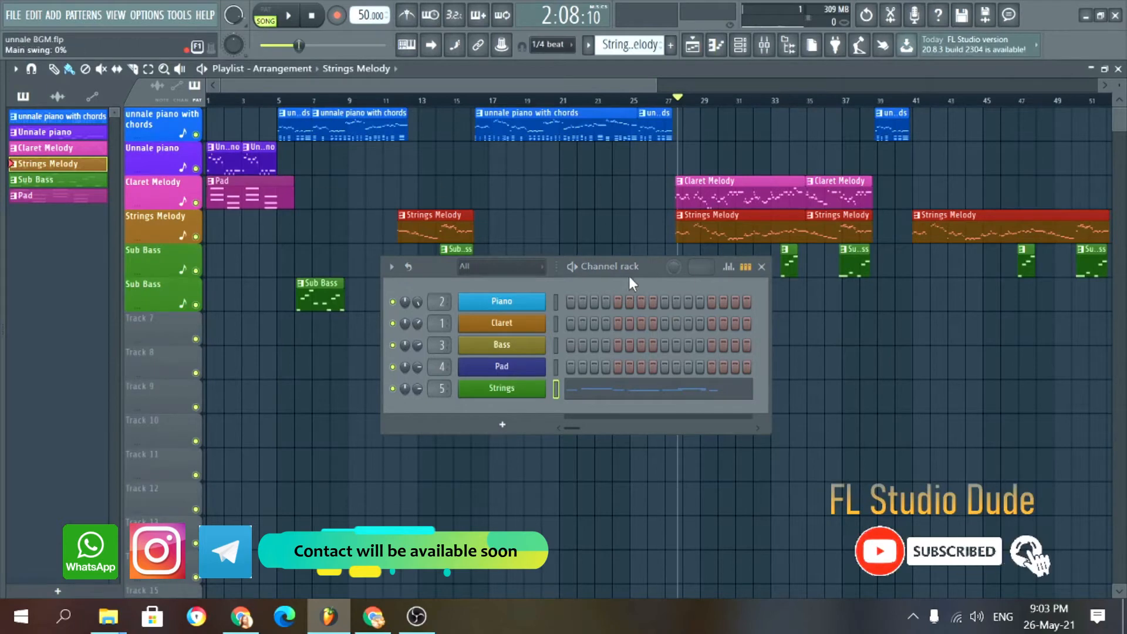
# - Open the Strings channel's notes in the piano roll and enlarge the control lane set to Note velocity
pyautogui.click(535, 387)
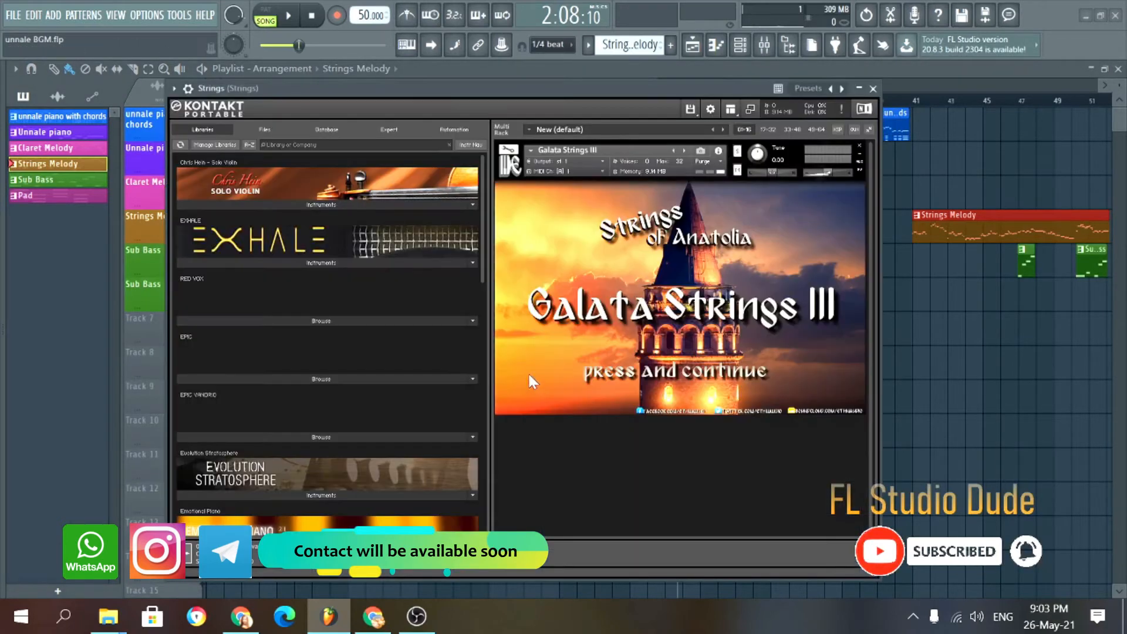
pyautogui.click(873, 89)
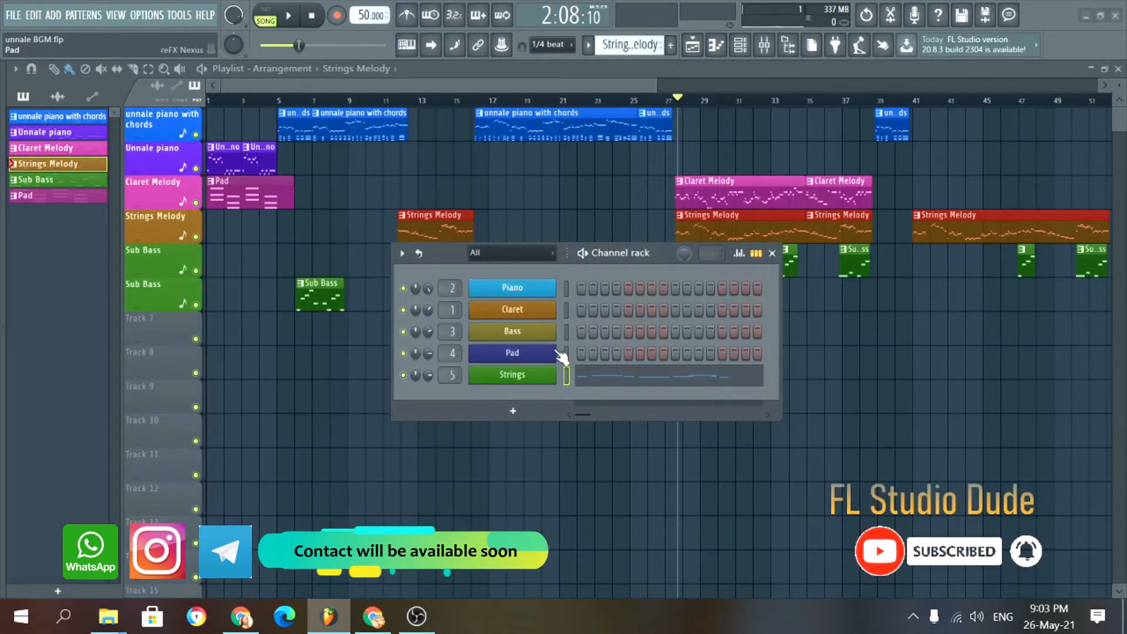
pyautogui.click(622, 377)
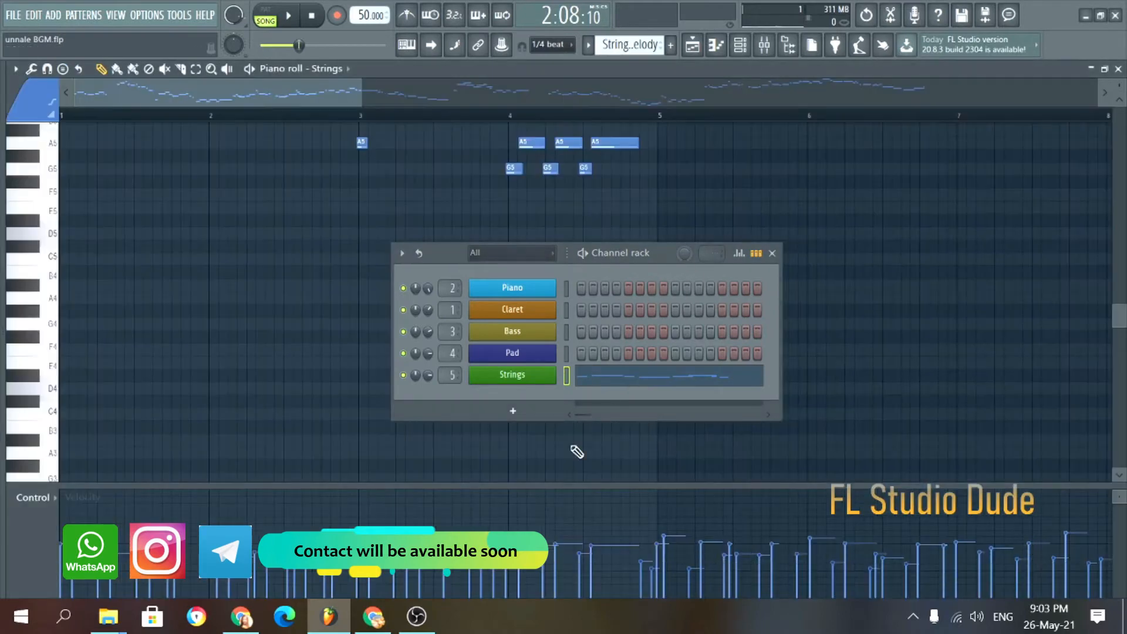
pyautogui.moveTo(473, 488); pyautogui.dragTo(498, 215)
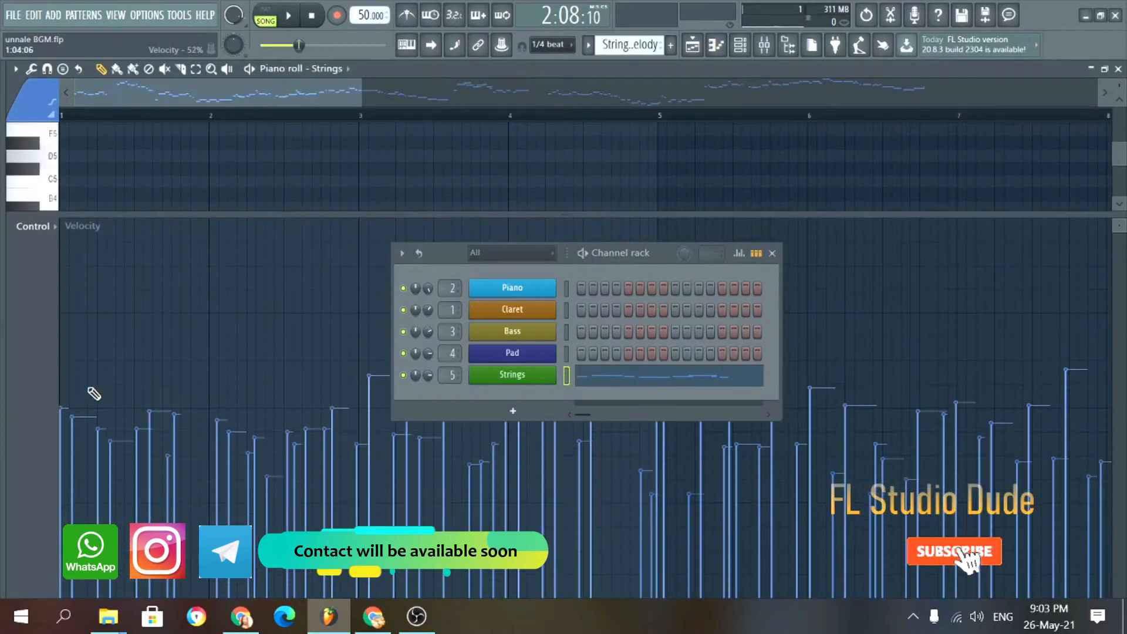
pyautogui.click(59, 230)
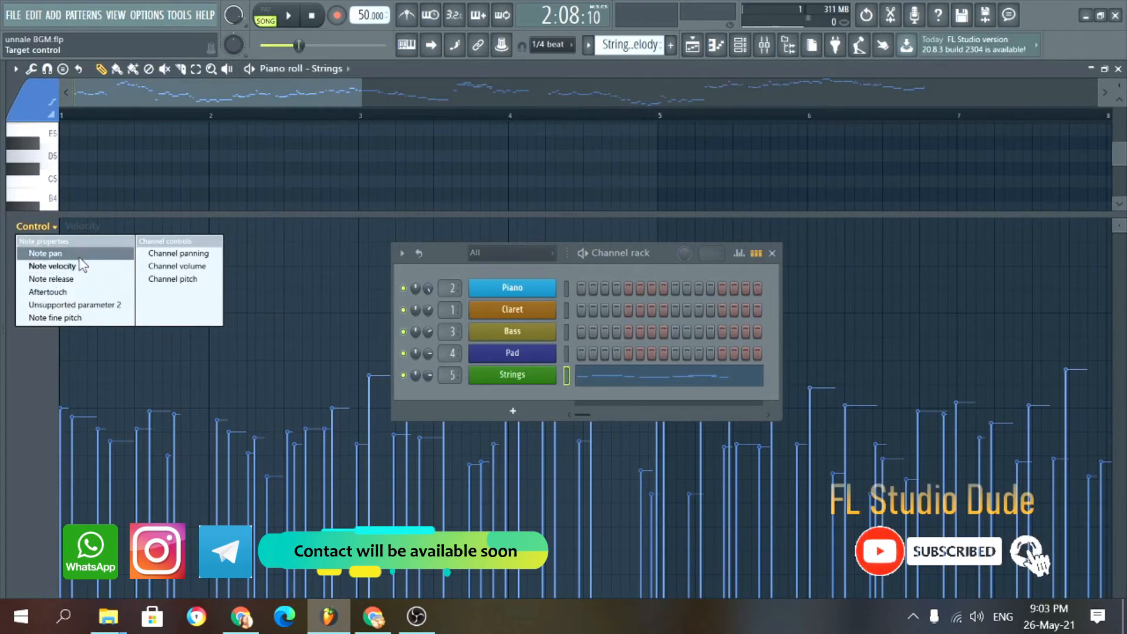
pyautogui.click(72, 268)
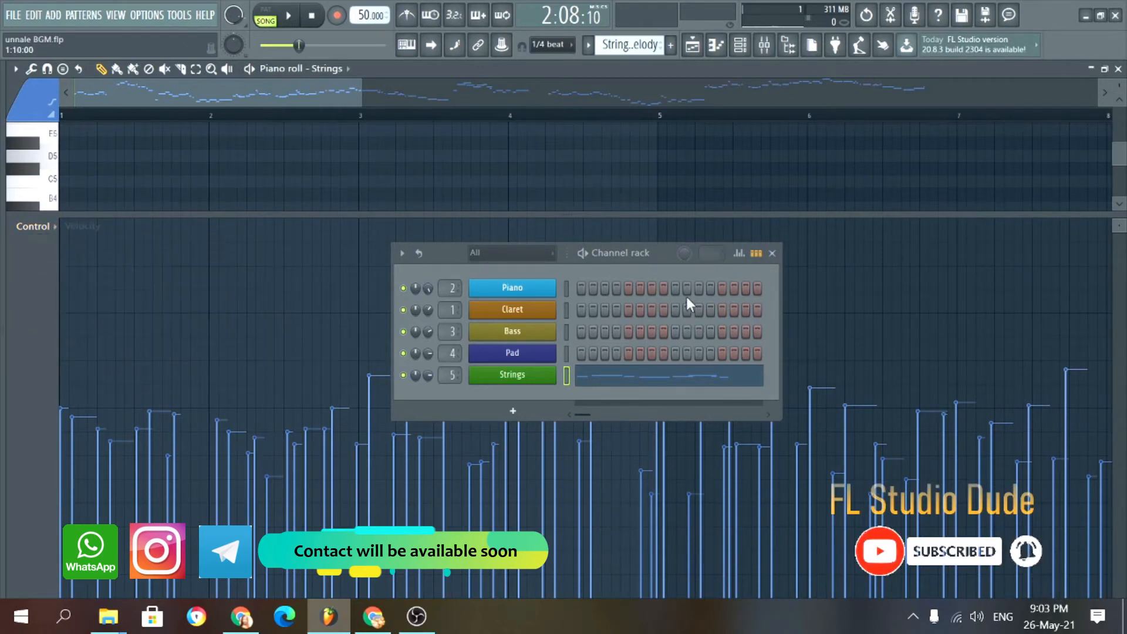
# - Close the Channel rack and shrink the velocity lane to bring the string melody notes into view
pyautogui.click(773, 254)
pyautogui.scroll(4, 700, 250)
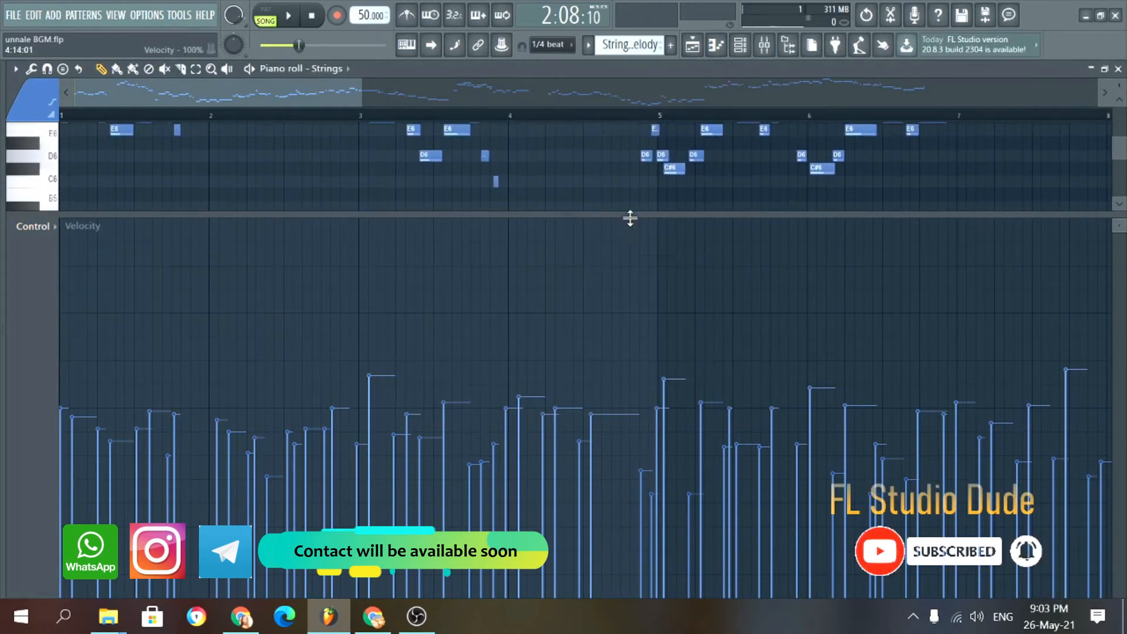
pyautogui.moveTo(628, 216); pyautogui.dragTo(637, 496)
# - Make Sub Bass the active pattern
pyautogui.click(608, 47)
pyautogui.click(636, 113)
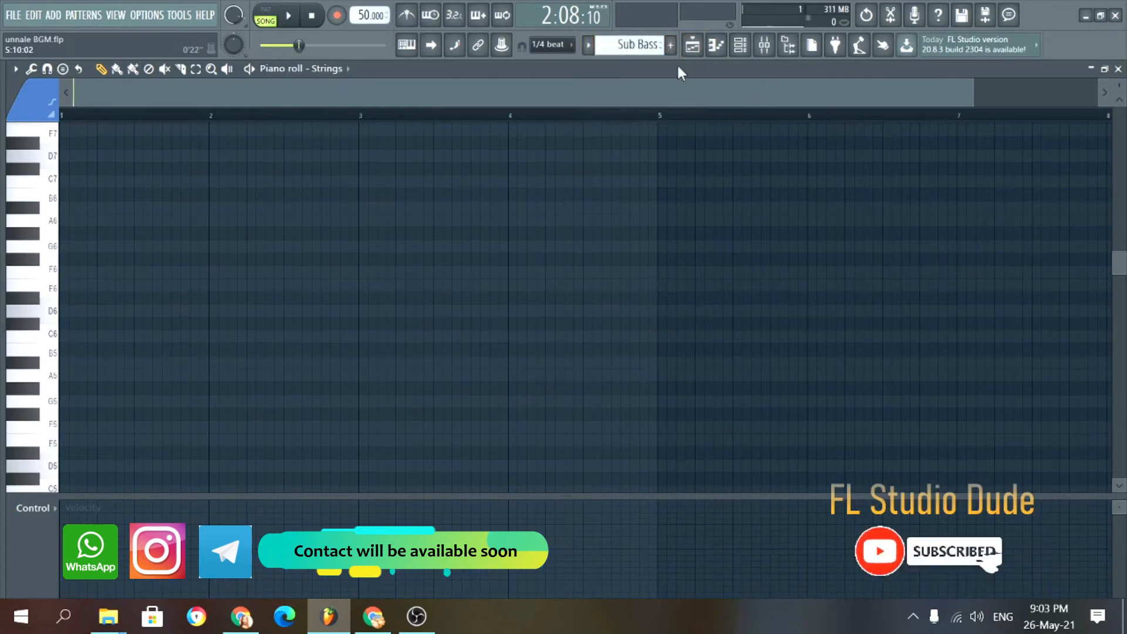
# - Check the Bass channel's Nexus preset and open its notes in the piano roll, leaving the plugin and Channel rack closed
pyautogui.click(744, 46)
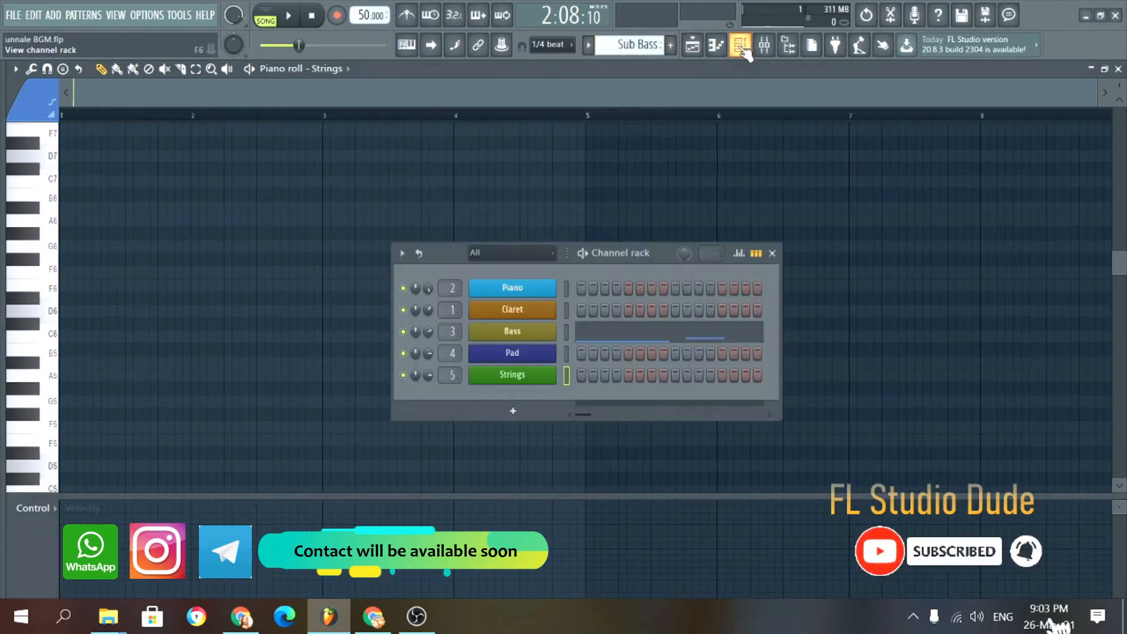
pyautogui.click(524, 336)
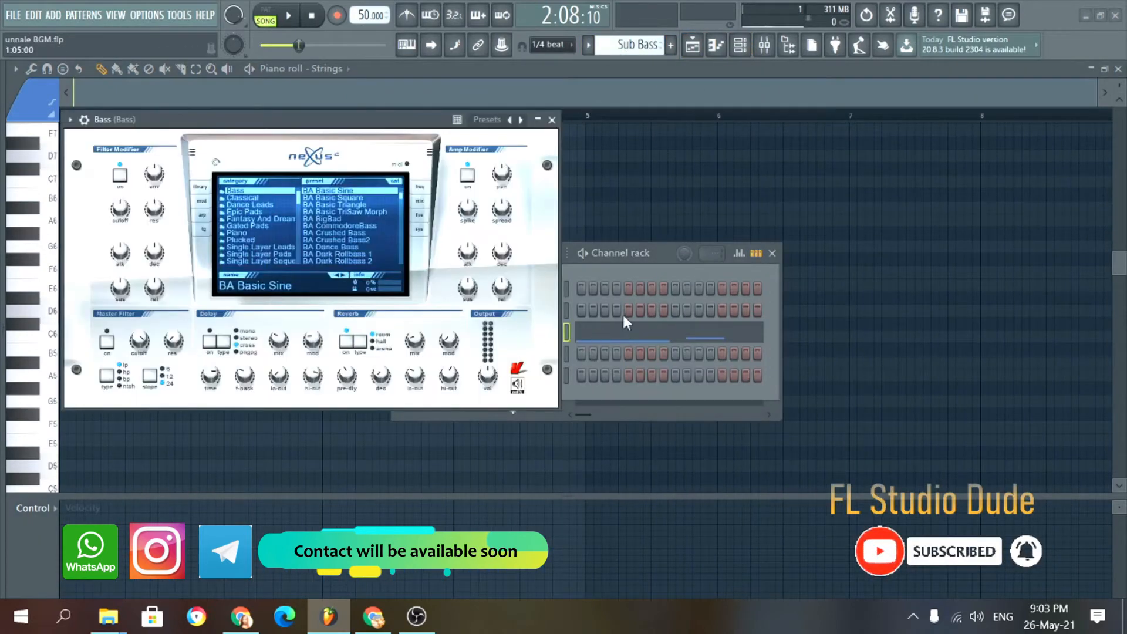
pyautogui.click(628, 334)
pyautogui.click(552, 120)
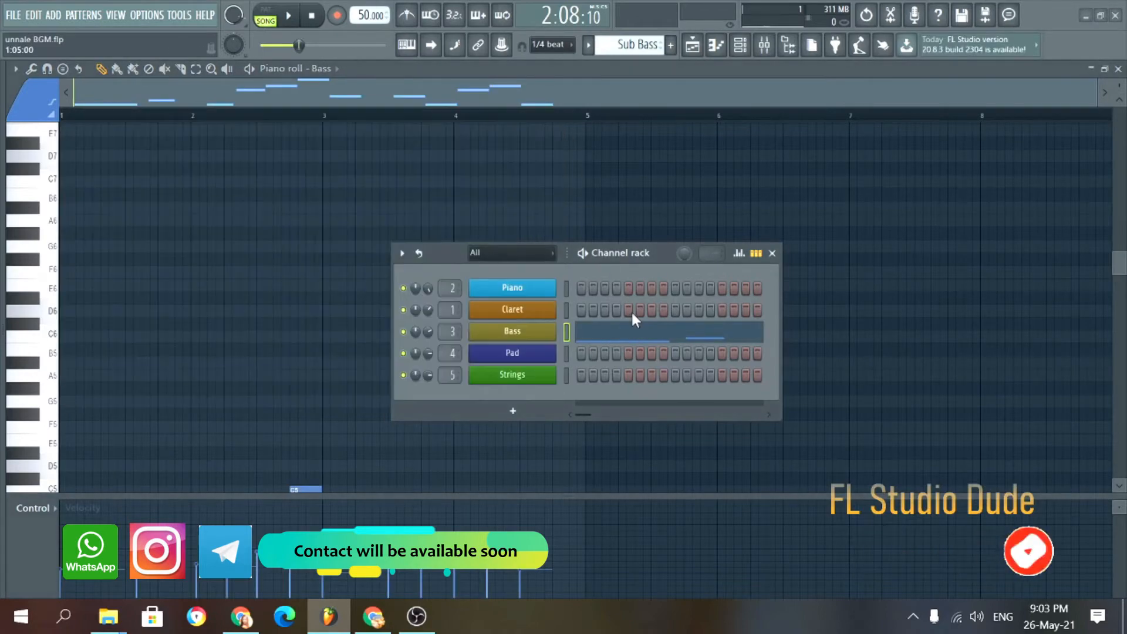
pyautogui.click(773, 254)
# - Play the Sub Bass pattern on its own in pattern mode with its notes in view, and stop playback
pyautogui.scroll(-6, 427, 282)
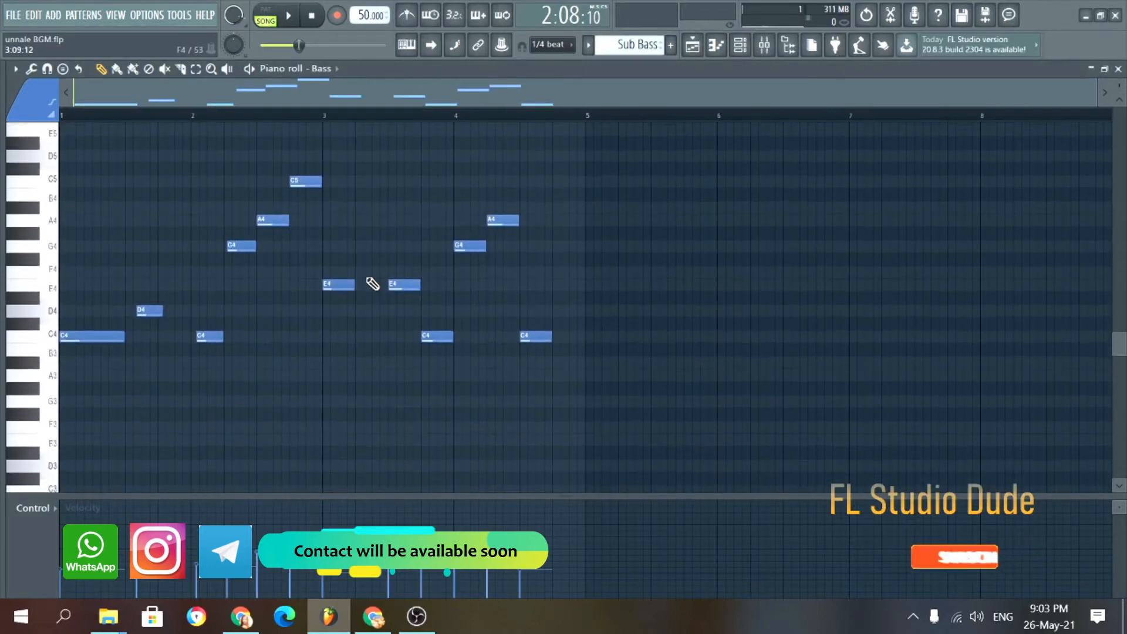
pyautogui.scroll(2, 117, 308)
pyautogui.scroll(1, 113, 310)
pyautogui.scroll(-3, 176, 276)
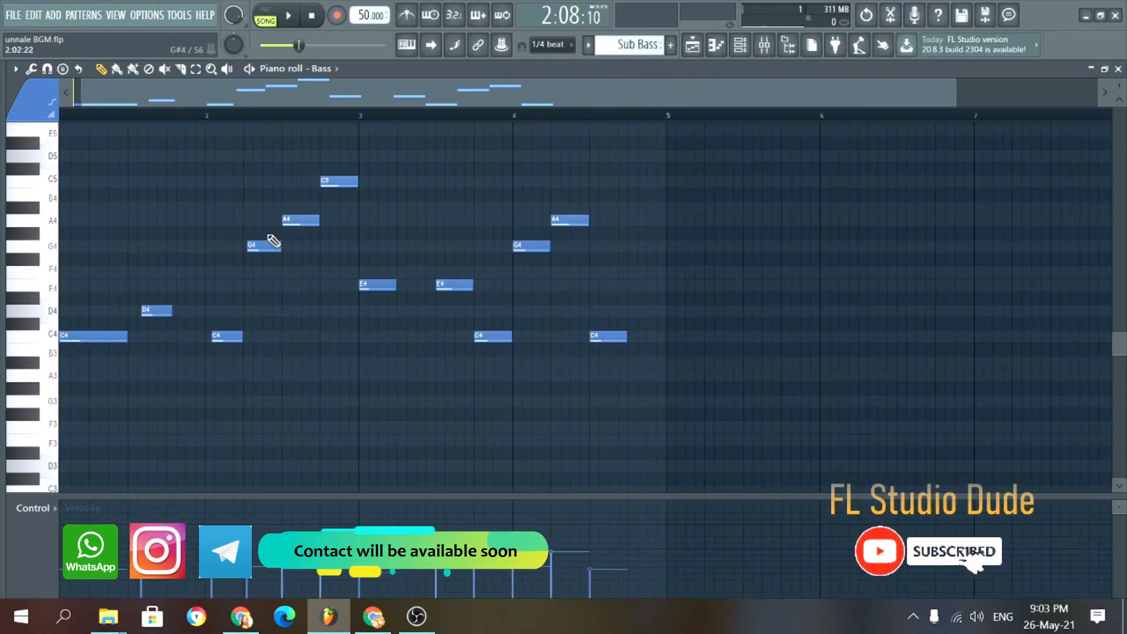
pyautogui.click(269, 13)
pyautogui.click(288, 15)
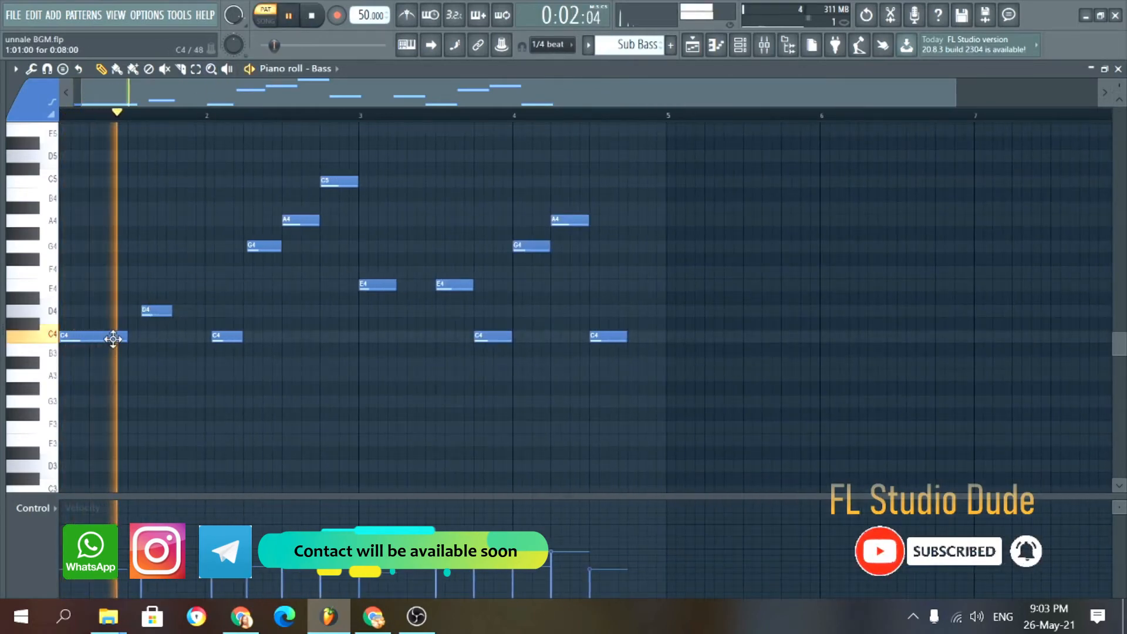
pyautogui.press('space')
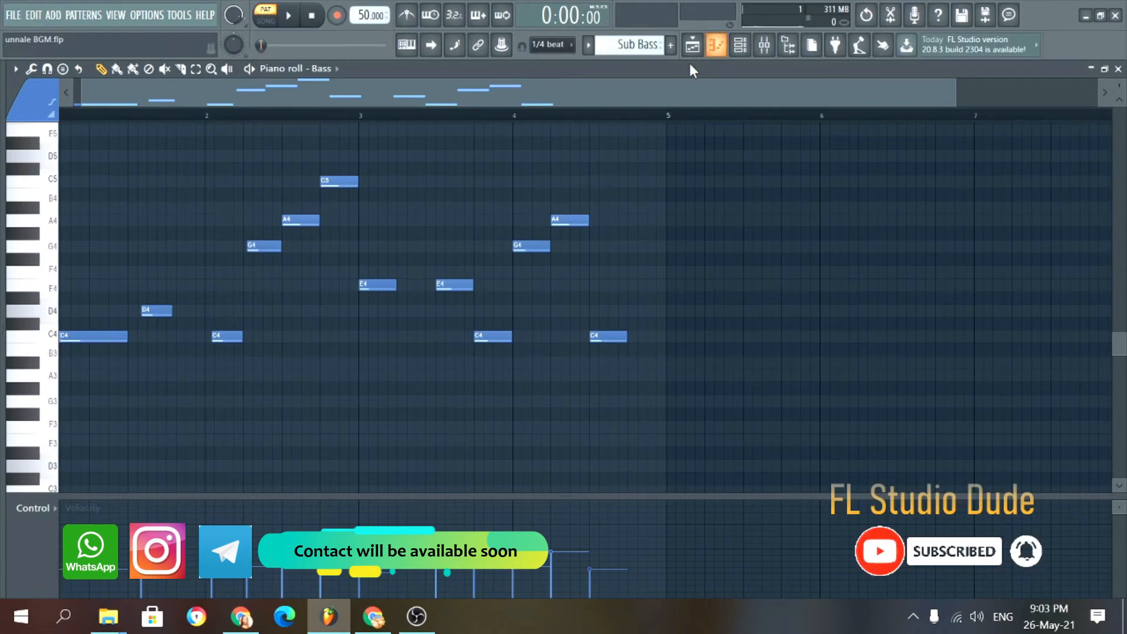
# - Return to the playlist and make Pad the active pattern
pyautogui.click(693, 46)
pyautogui.scroll(-4, 443, 290)
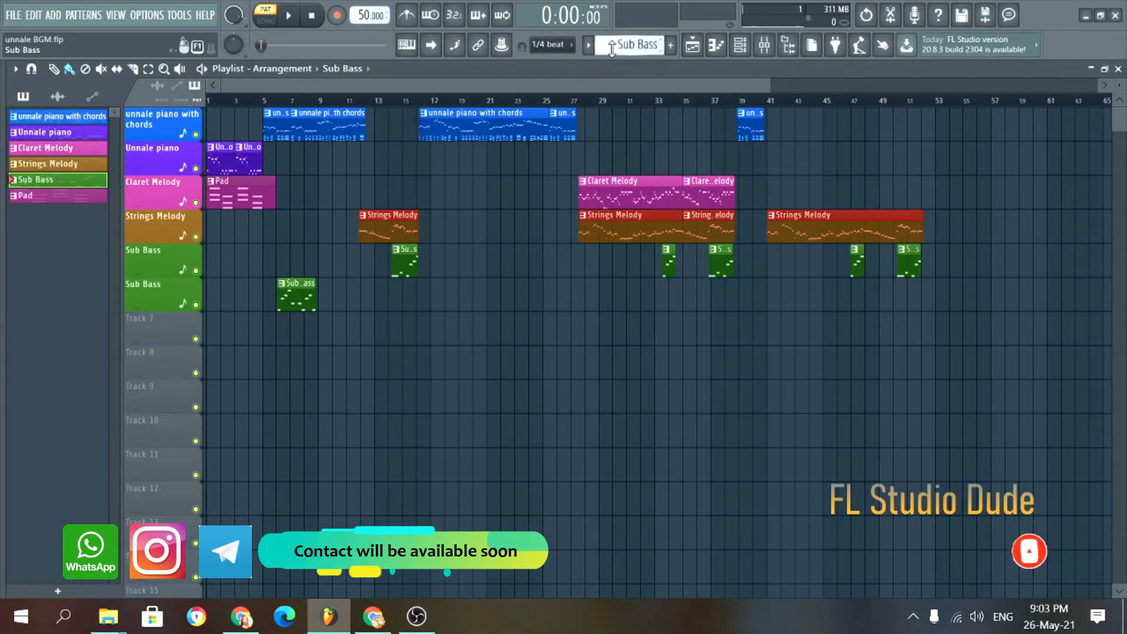
pyautogui.click(590, 52)
pyautogui.click(600, 117)
pyautogui.scroll(2, 233, 199)
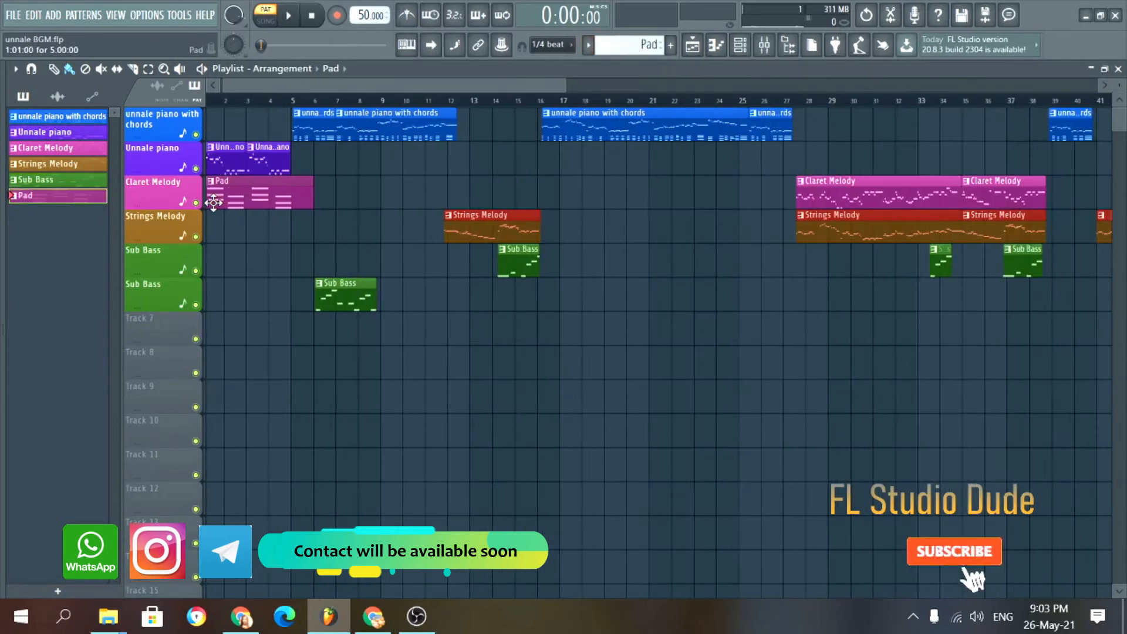
# - Examine the Pad channel's Nexus preset and close the plugin window
pyautogui.click(739, 52)
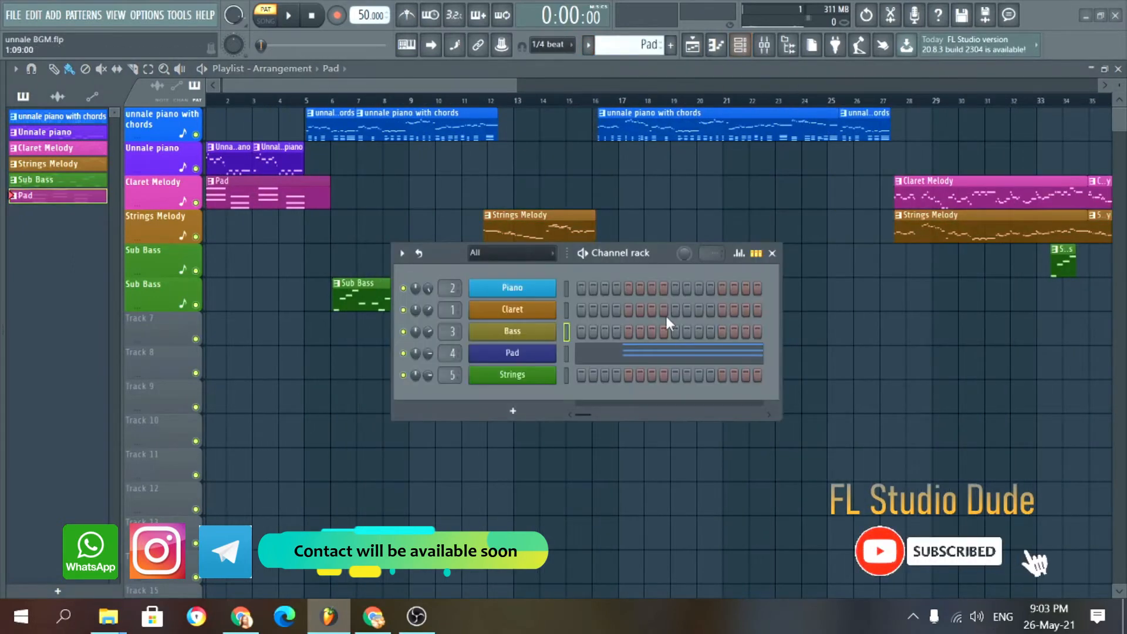
pyautogui.click(521, 359)
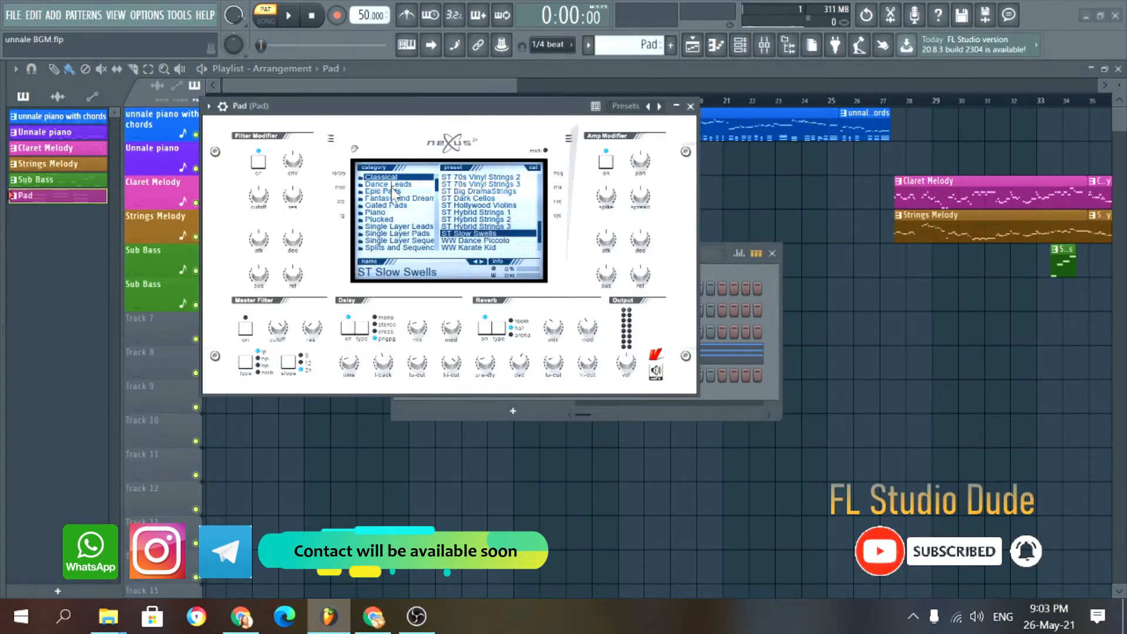
pyautogui.click(691, 108)
pyautogui.scroll(2, 203, 233)
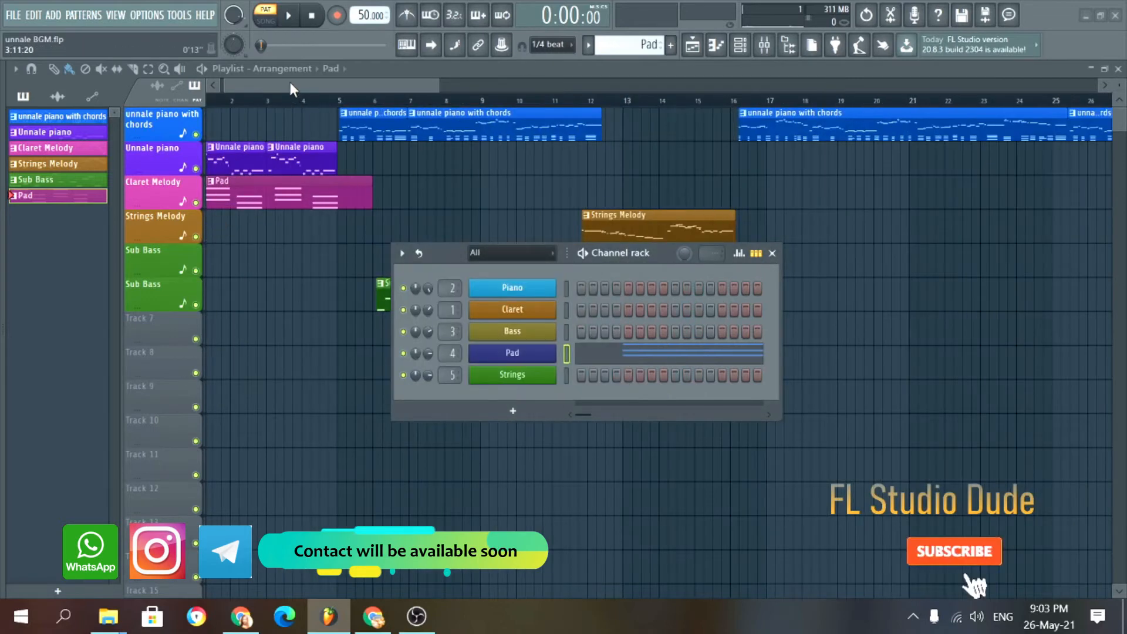
# - Solo the Claret Melody track in song mode to hear the Pad clip, adding the Unnale piano track during playback
pyautogui.rightClick(195, 202)
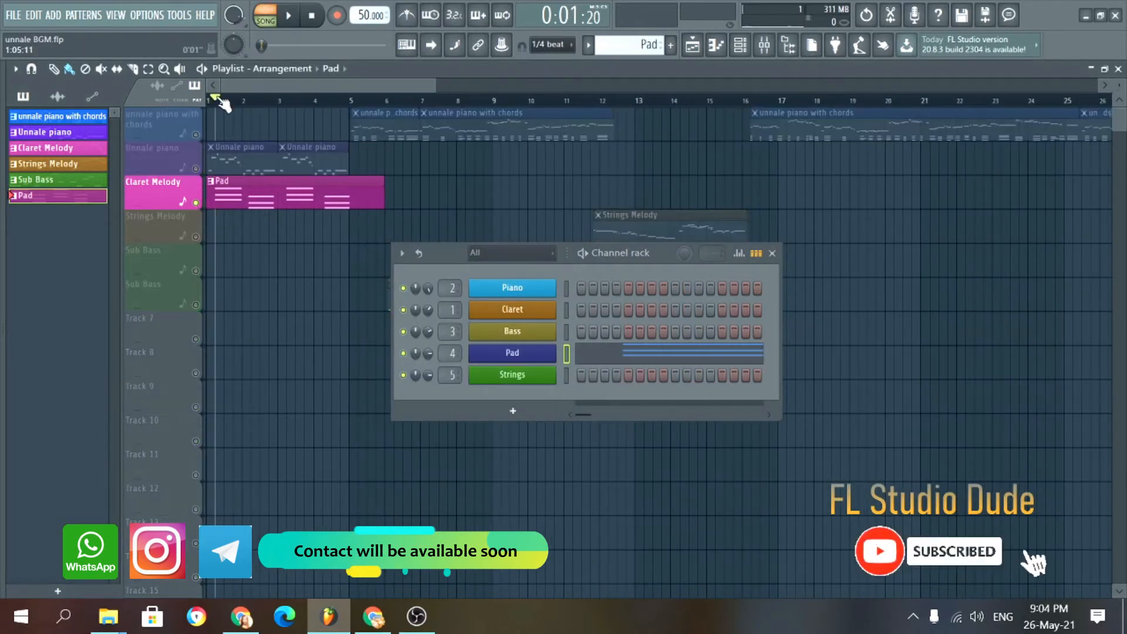
pyautogui.press('space')
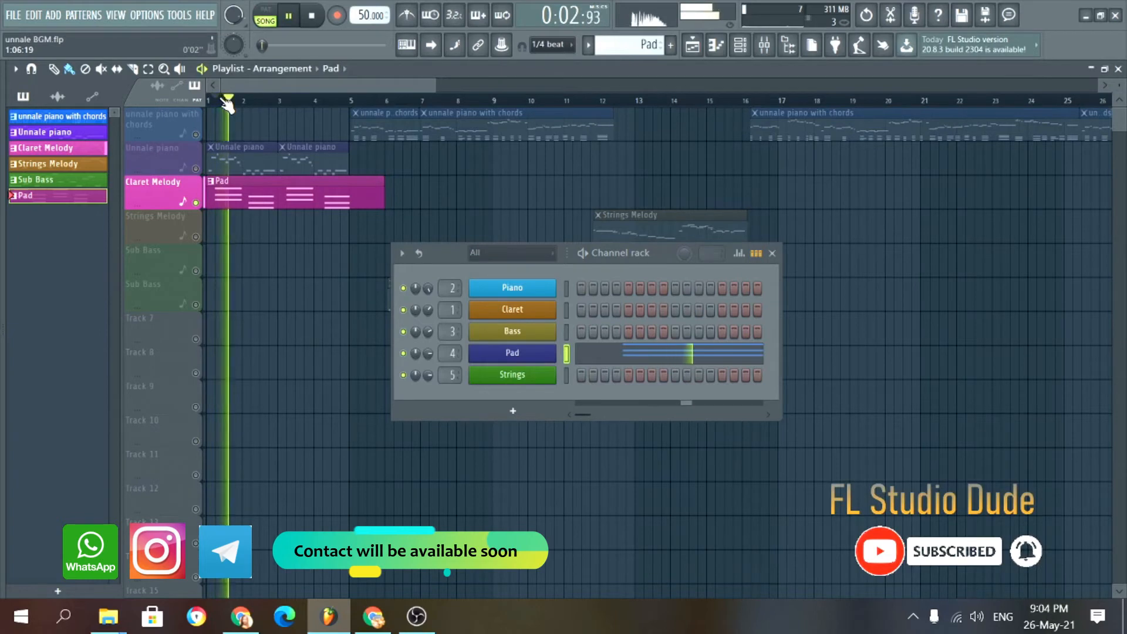
pyautogui.click(196, 169)
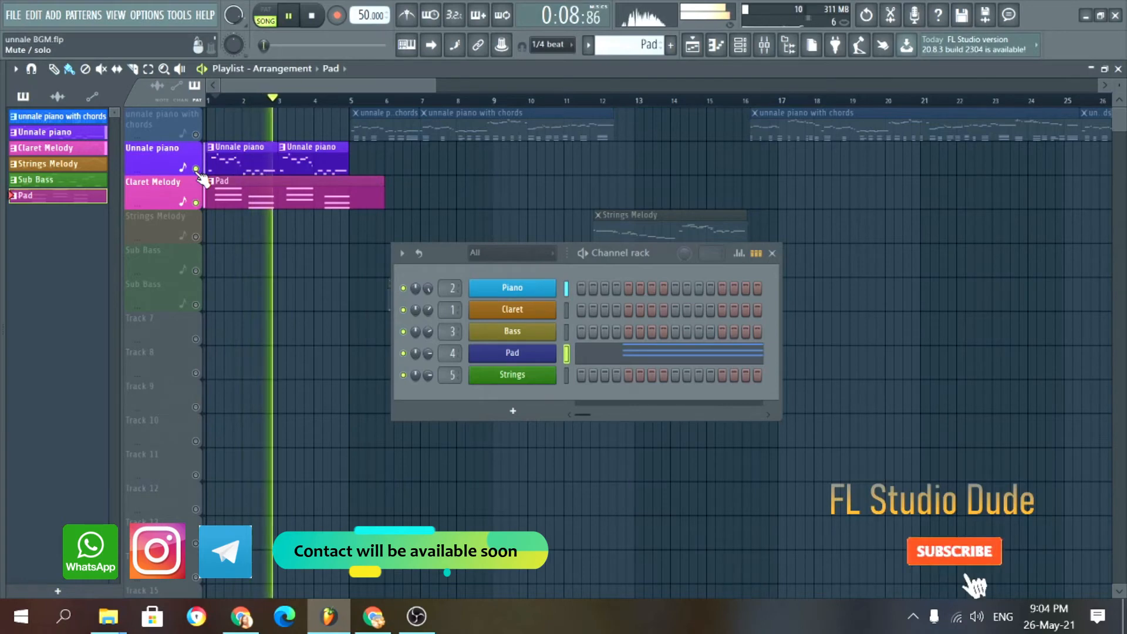
pyautogui.press('space')
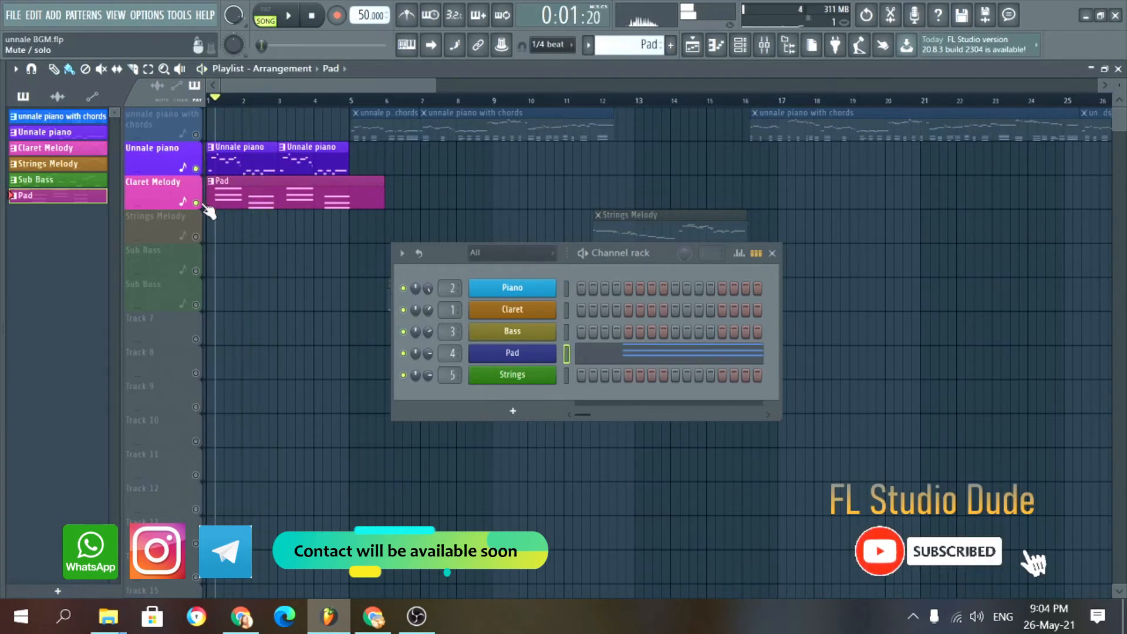
# - Clear the solo to reactivate all playlist tracks, and close the Channel rack
pyautogui.rightClick(197, 202)
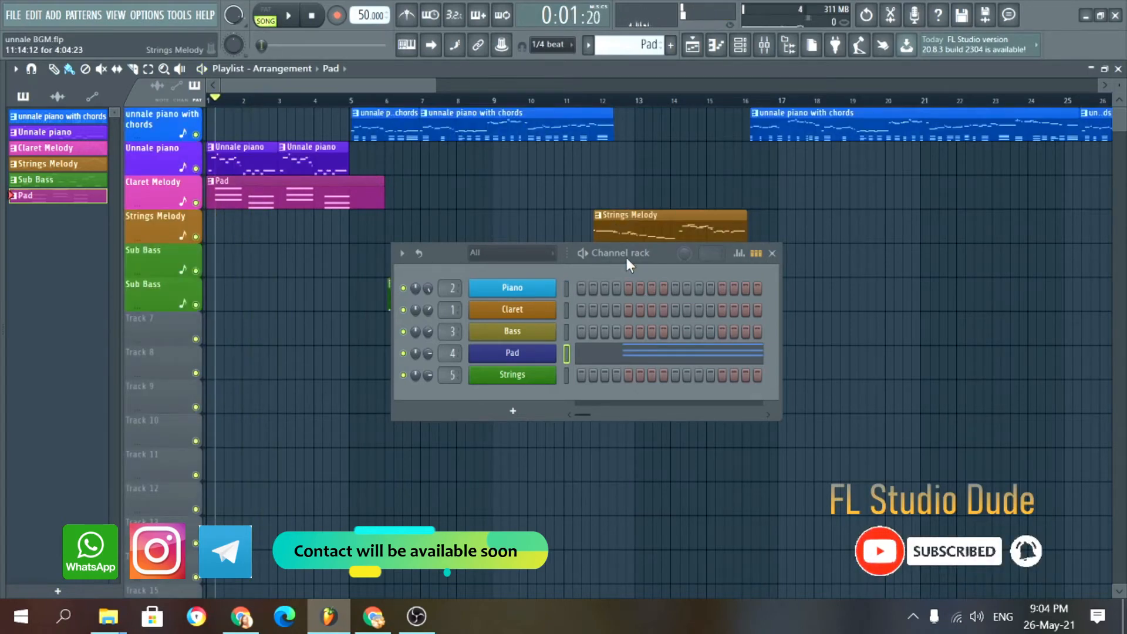
pyautogui.moveTo(627, 259); pyautogui.dragTo(523, 251)
pyautogui.click(668, 246)
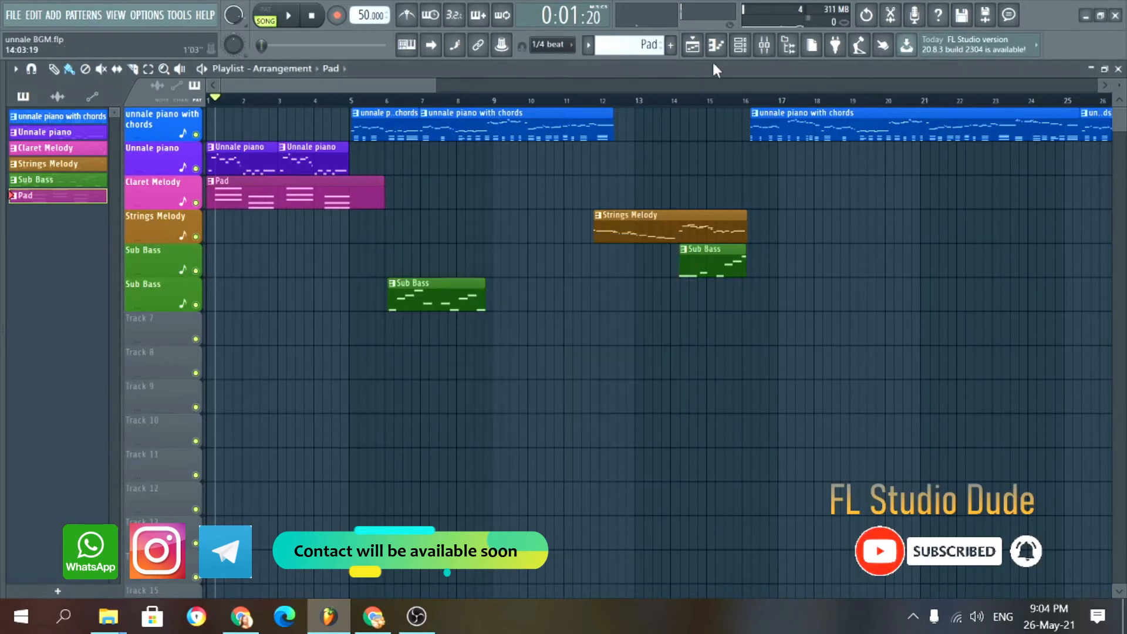
# - Open the mixer, widen its window, and select and solo the Claret insert
pyautogui.click(768, 51)
pyautogui.moveTo(621, 170); pyautogui.dragTo(605, 162)
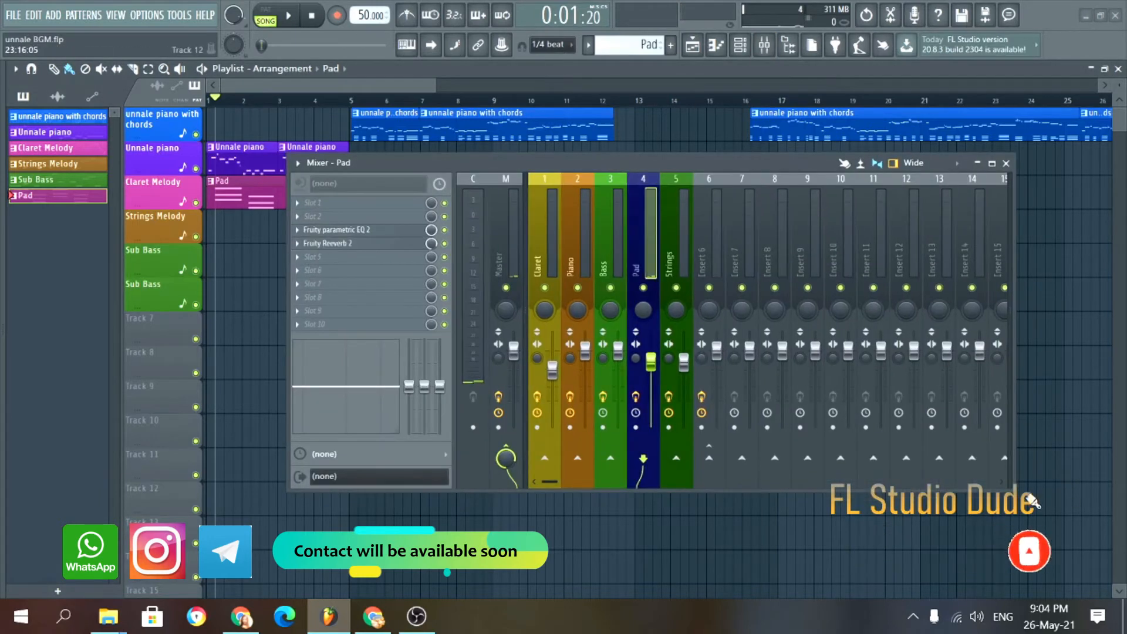
pyautogui.moveTo(1009, 492); pyautogui.dragTo(1044, 490)
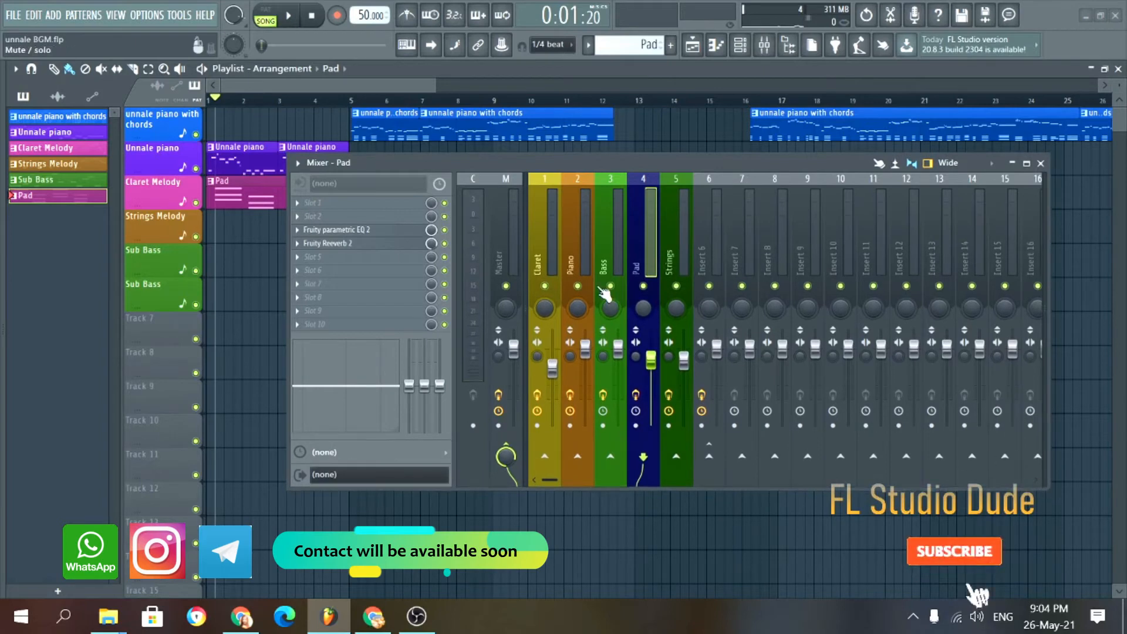
pyautogui.click(545, 251)
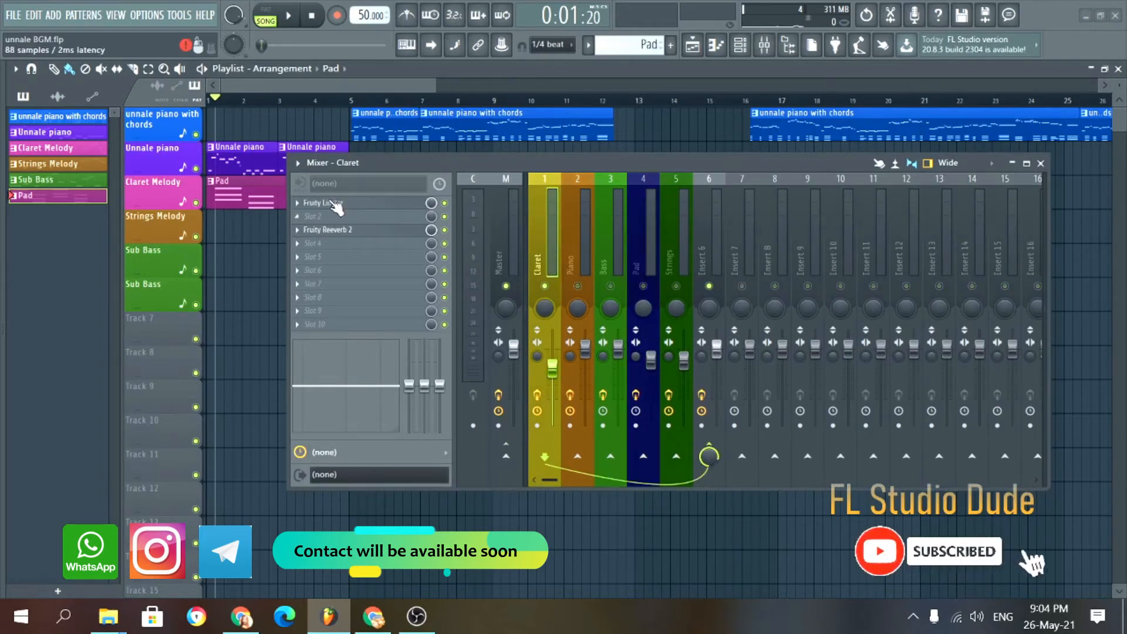
# - Move the mixer clear of the upper clips and play the Claret Melody clip from bar 28
pyautogui.press('space')
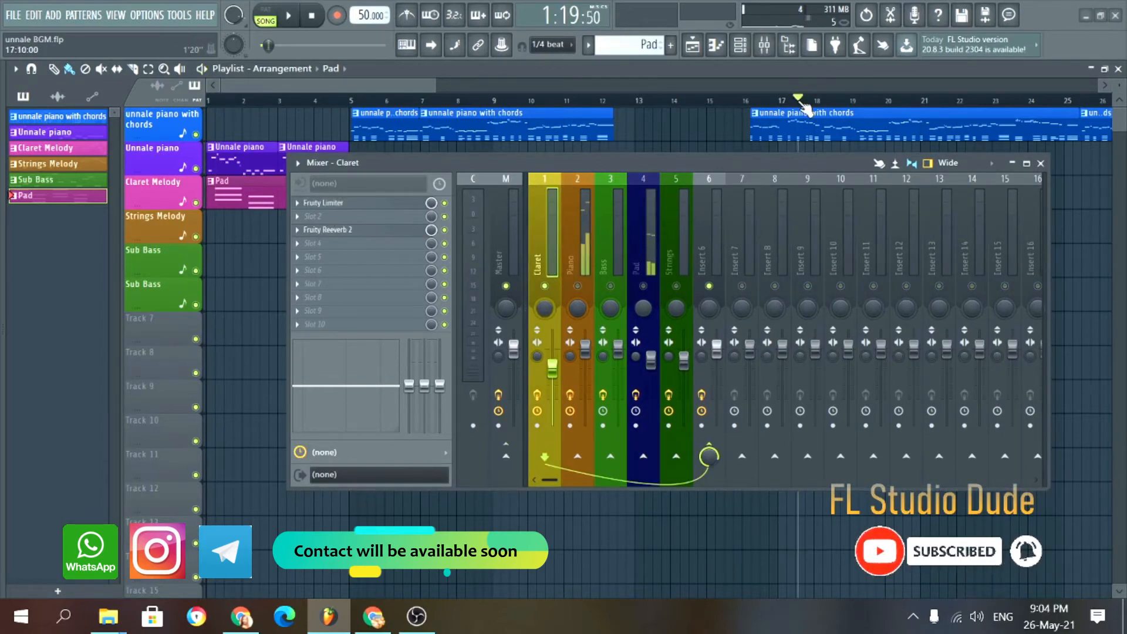
pyautogui.moveTo(768, 163); pyautogui.dragTo(644, 254)
pyautogui.press('space')
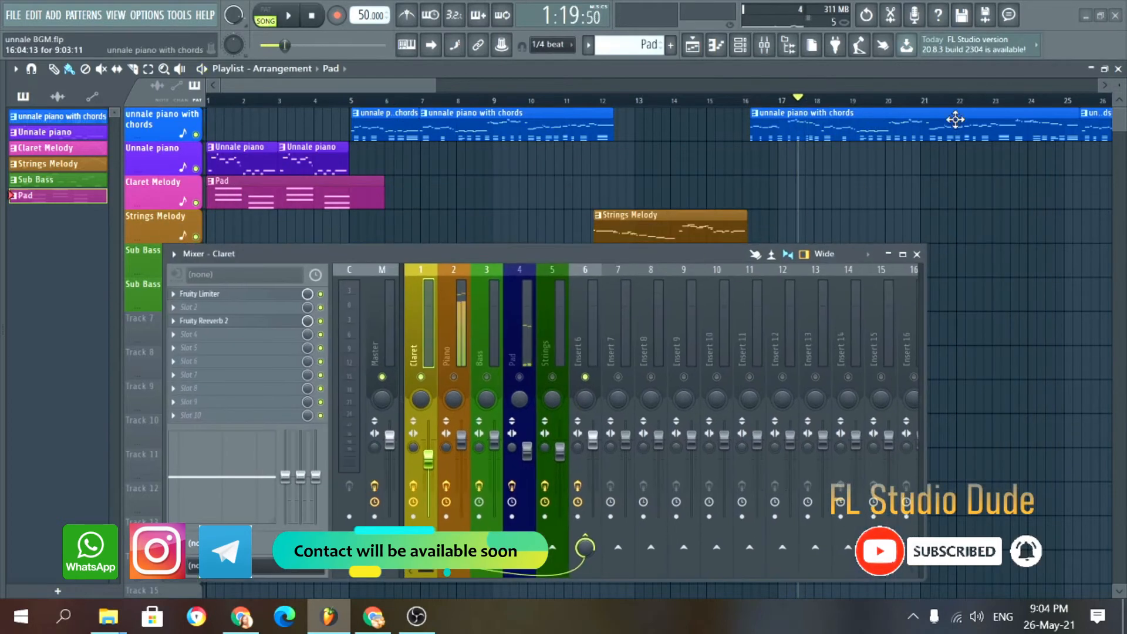
pyautogui.scroll(-3, 952, 110)
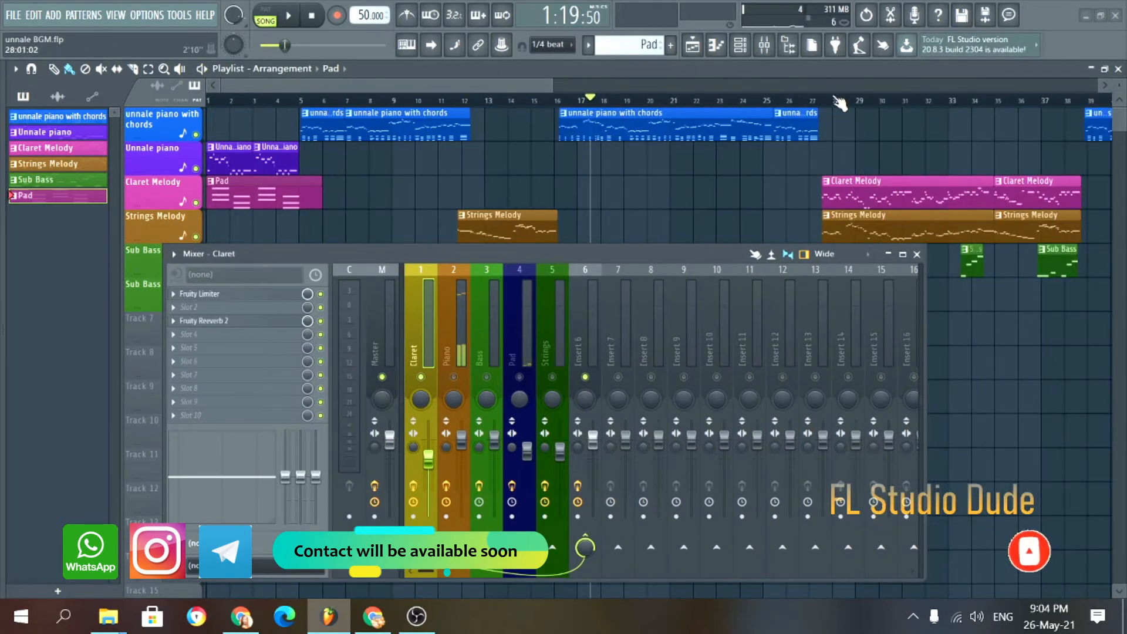
pyautogui.click(840, 103)
pyautogui.press('space')
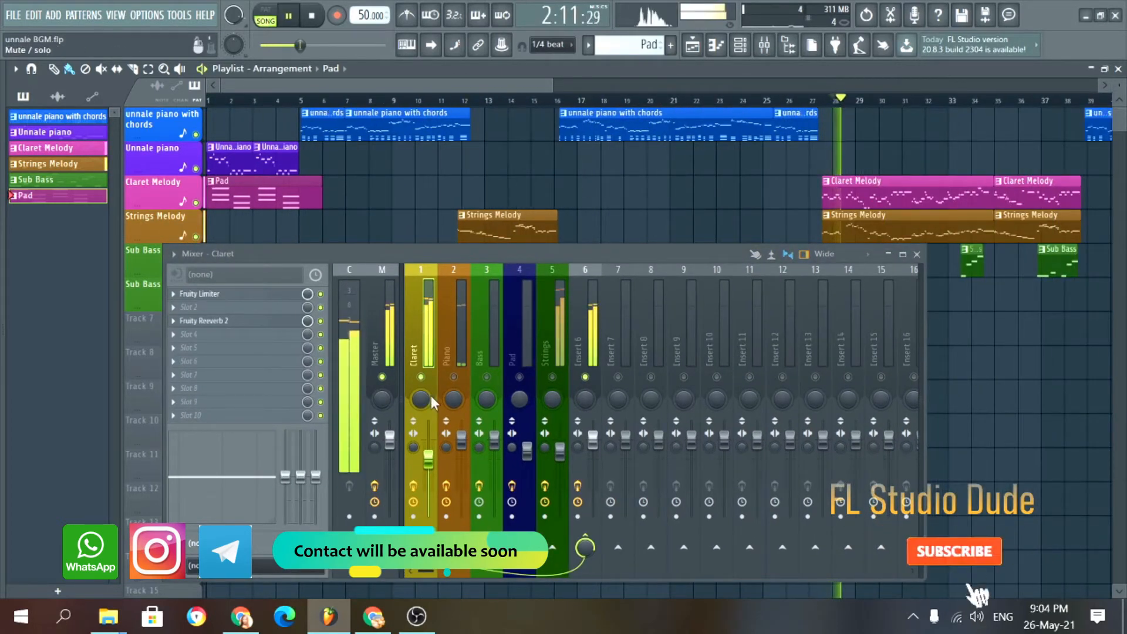
# - Compare the Claret insert's sound during playback with its effect slots disabled and enabled
pyautogui.moveTo(442, 247); pyautogui.dragTo(491, 170)
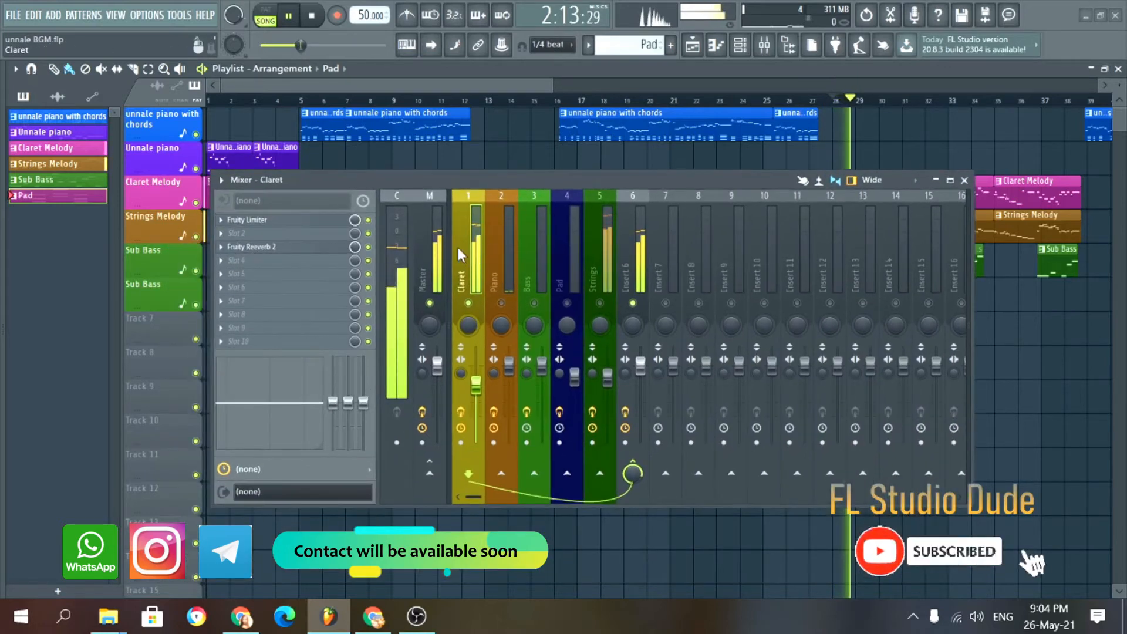
pyautogui.press('space')
pyautogui.press('space')
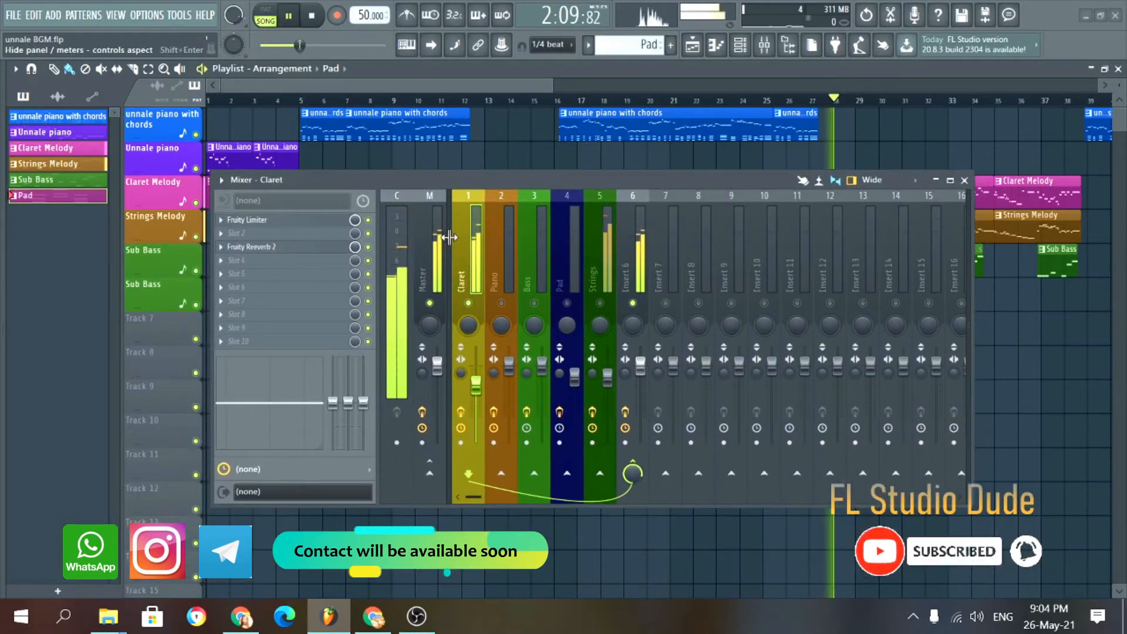
pyautogui.press('space')
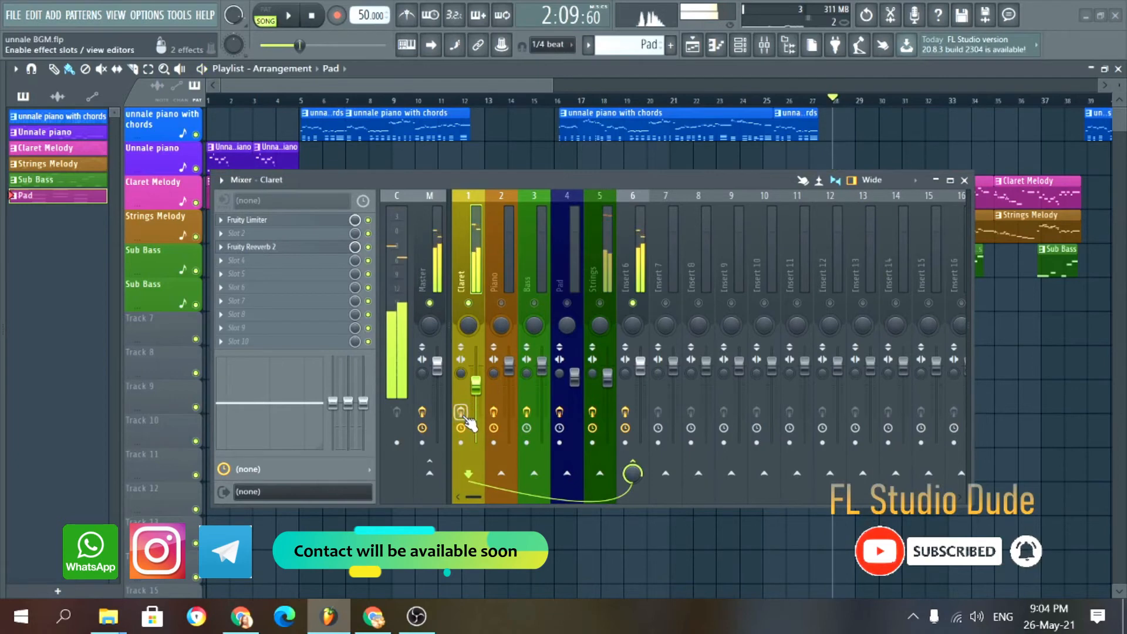
pyautogui.press('space')
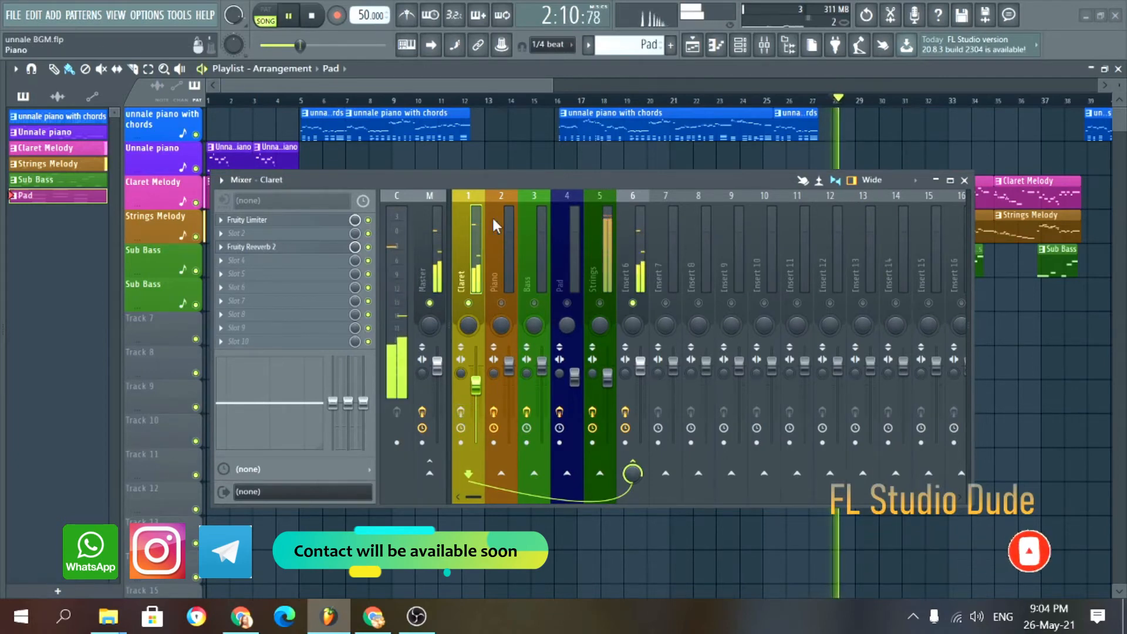
pyautogui.press('space')
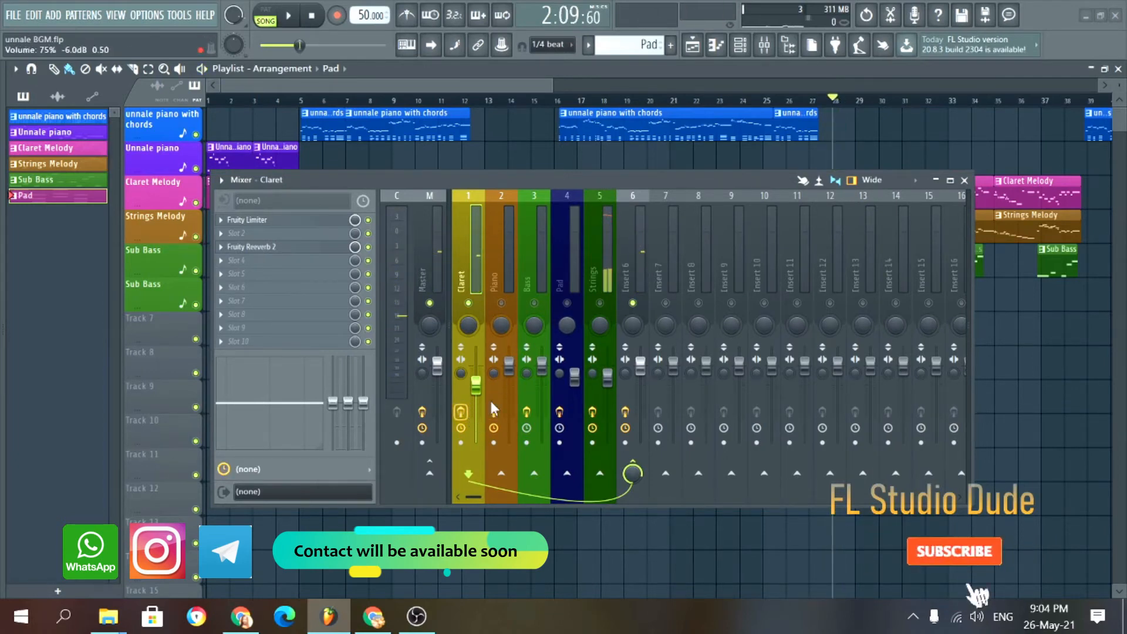
pyautogui.press('space')
# - Examine the Claret insert's Fruity Limiter and Fruity Reeverb 2 settings during playback, and toggle its effect slots
pyautogui.click(250, 220)
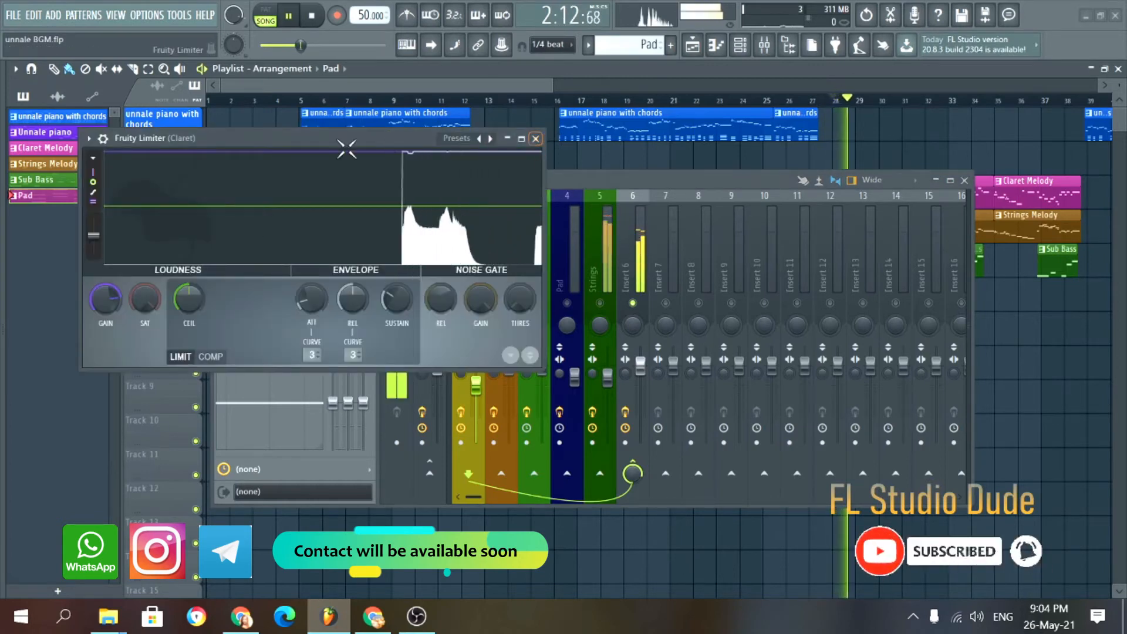
pyautogui.click(535, 139)
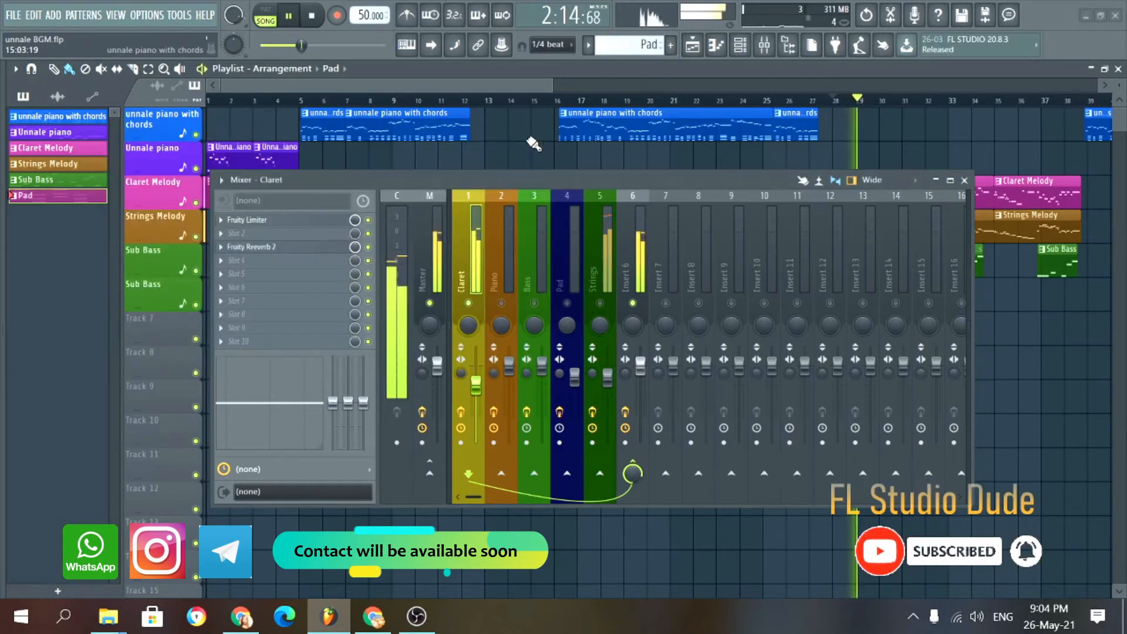
pyautogui.click(274, 247)
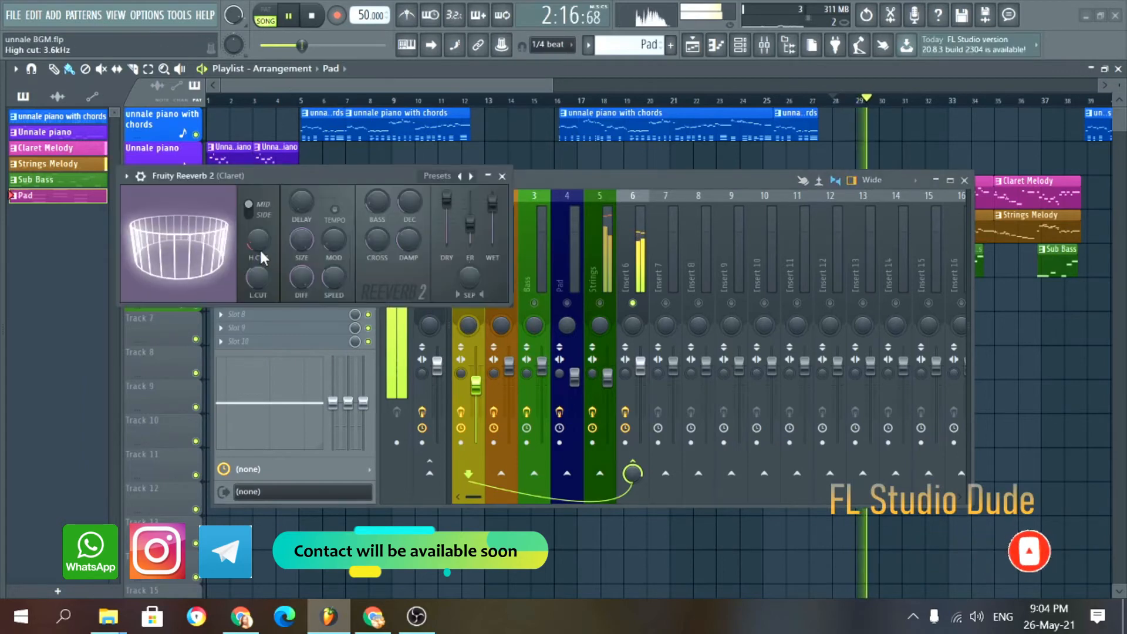
pyautogui.click(502, 176)
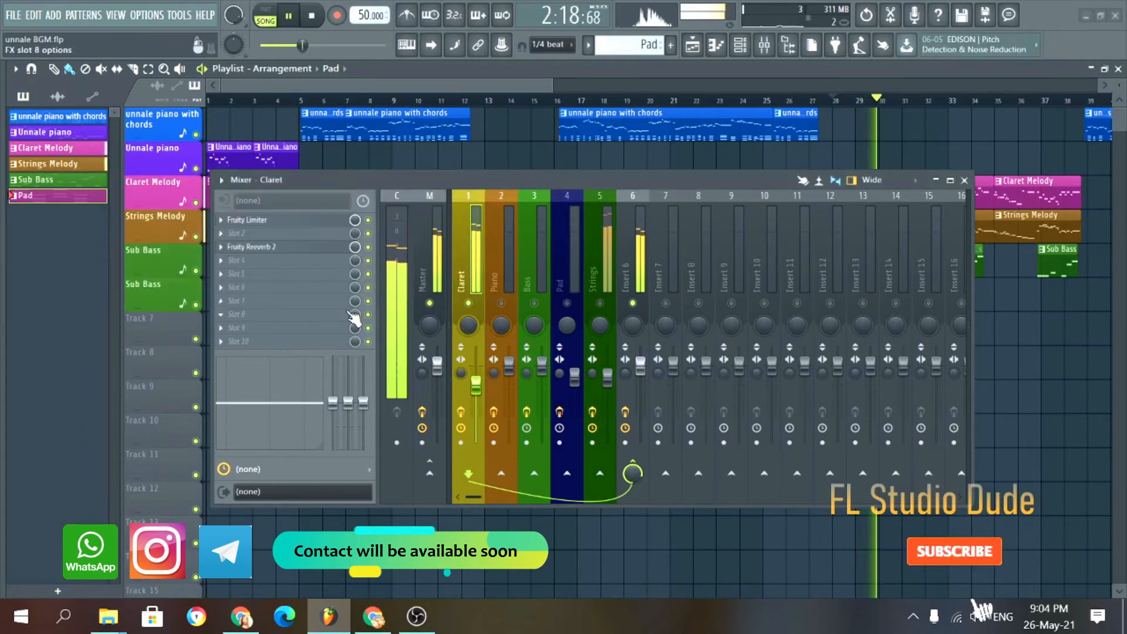
pyautogui.click(468, 414)
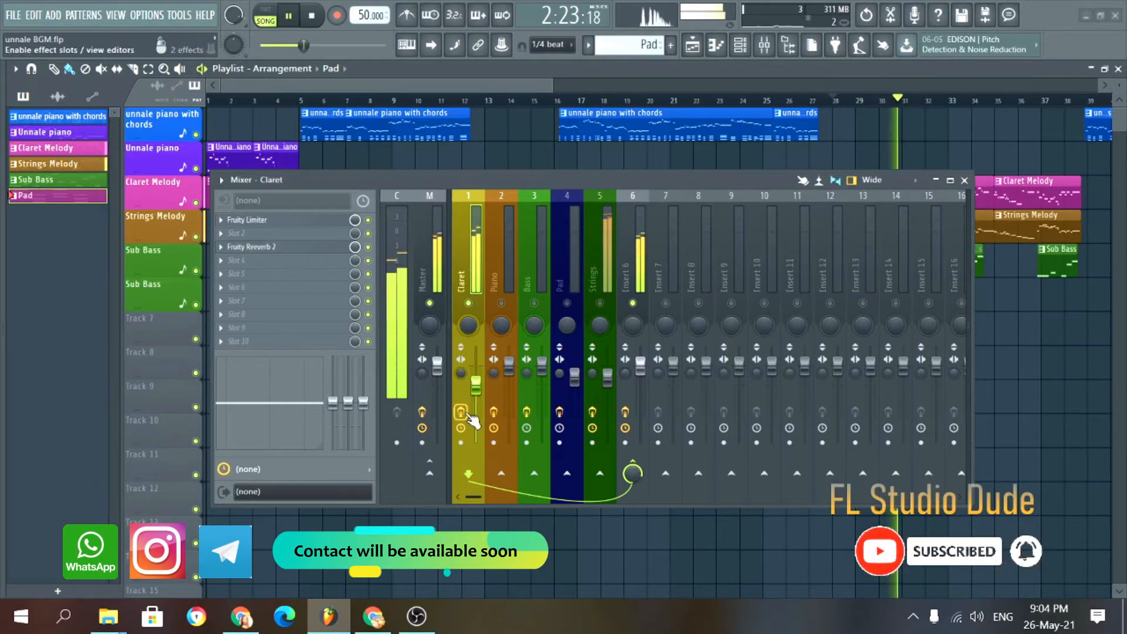
# - Unsolo the Claret insert, select and solo the Strings insert, and play the Strings Melody clip from bar 32
pyautogui.rightClick(468, 302)
pyautogui.press('space')
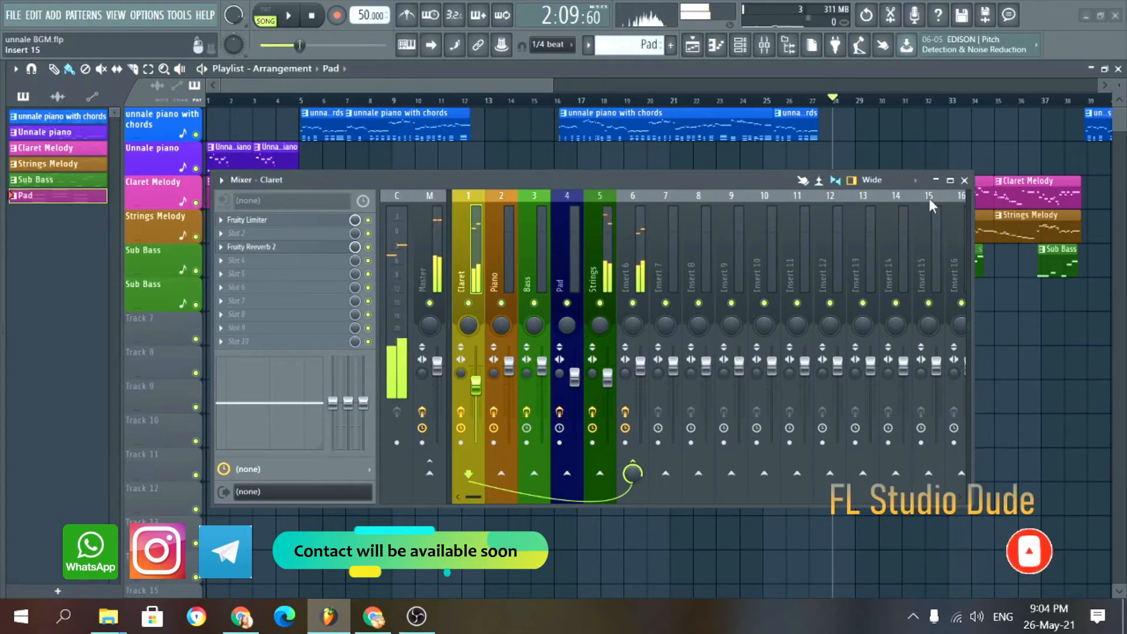
pyautogui.moveTo(703, 185); pyautogui.dragTo(686, 182)
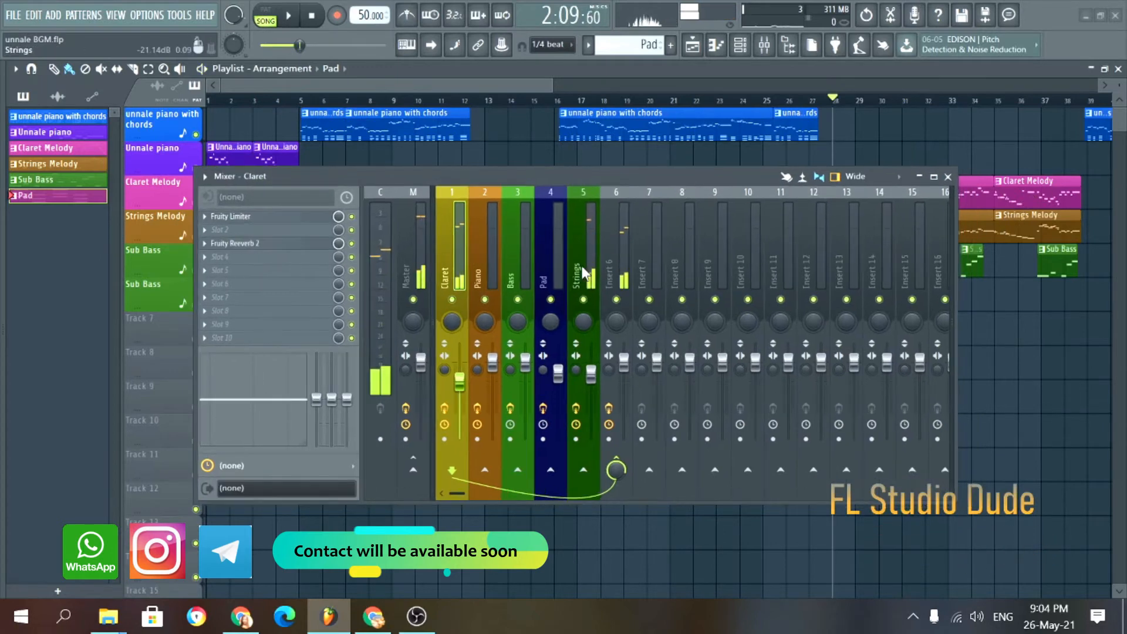
pyautogui.rightClick(583, 300)
pyautogui.click(935, 101)
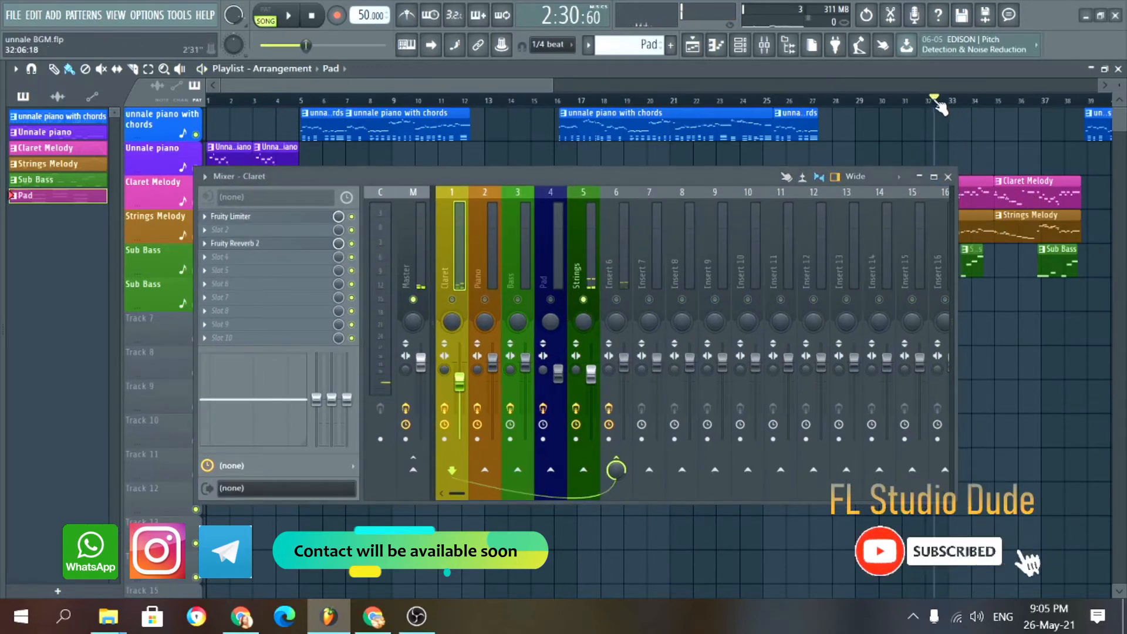
pyautogui.click(589, 260)
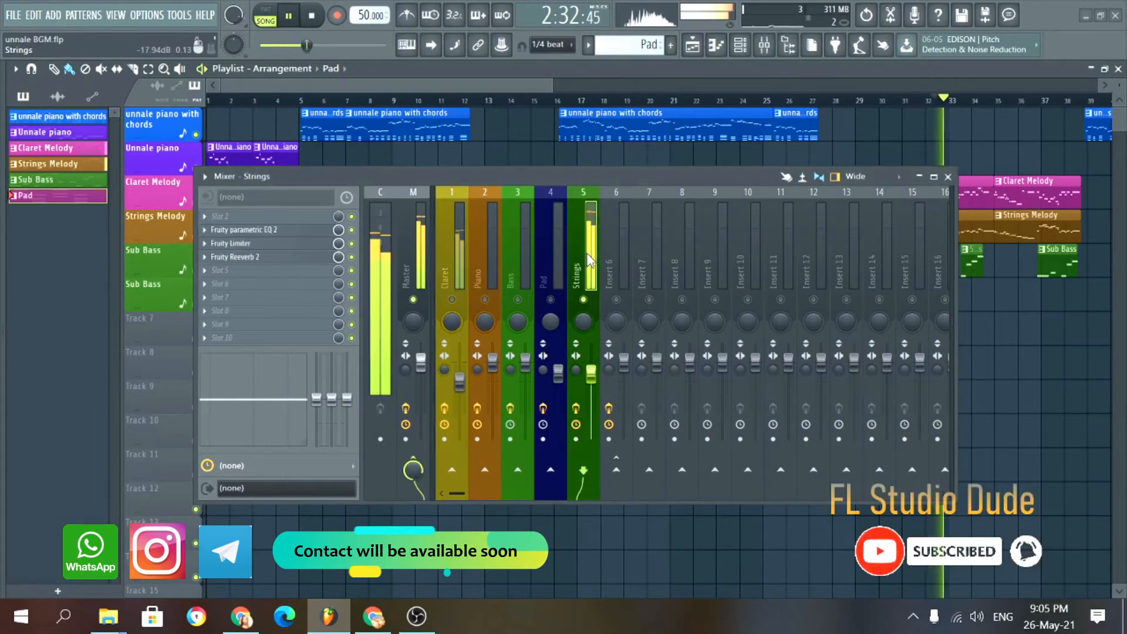
pyautogui.press('space')
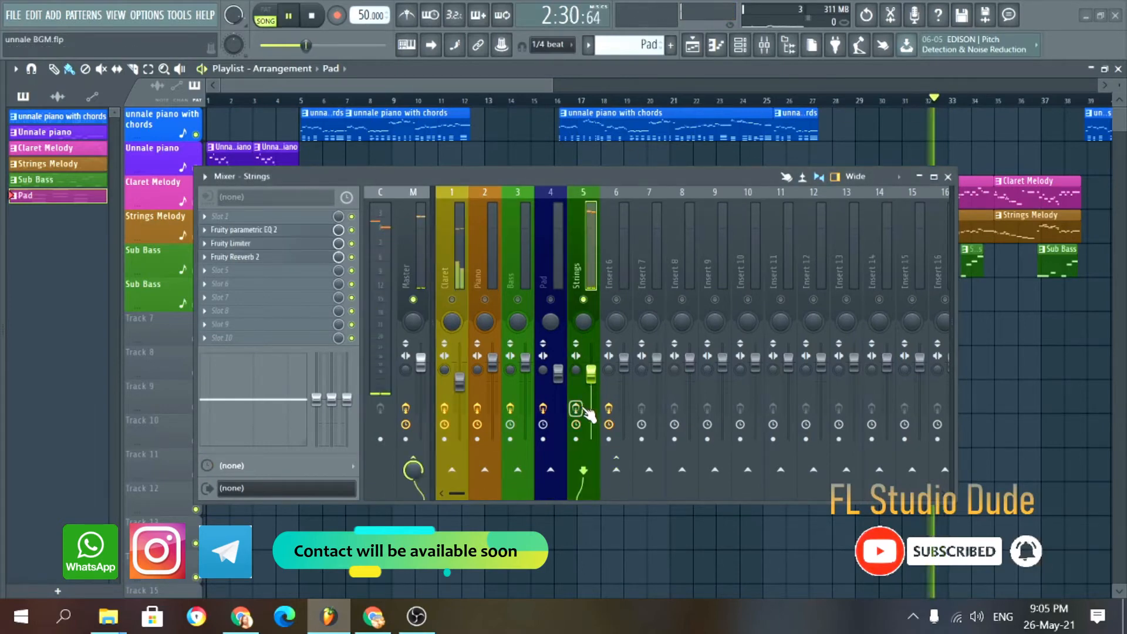
# - Shift the mixer clear of the upper clips, raise the Strings insert's volume slightly during playback, and stop the song
pyautogui.moveTo(697, 170); pyautogui.dragTo(667, 164)
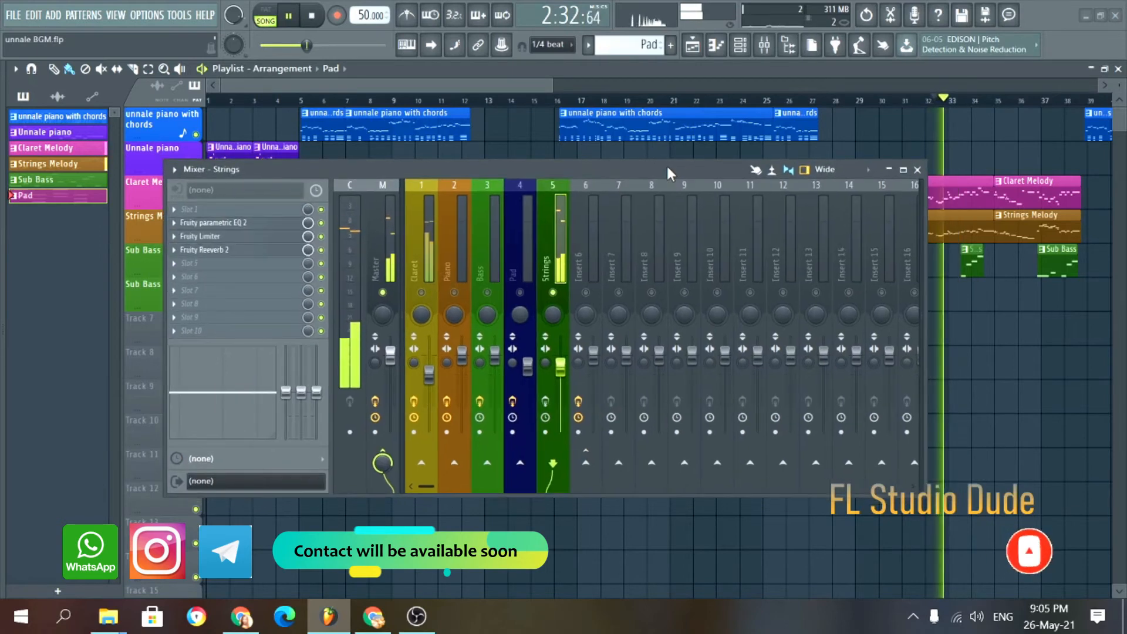
pyautogui.moveTo(560, 366)
pyautogui.mouseDown()
pyautogui.moveTo(560, 375)
pyautogui.moveTo(560, 356)
pyautogui.mouseUp()
pyautogui.rightClick(560, 367)
pyautogui.click(573, 373)
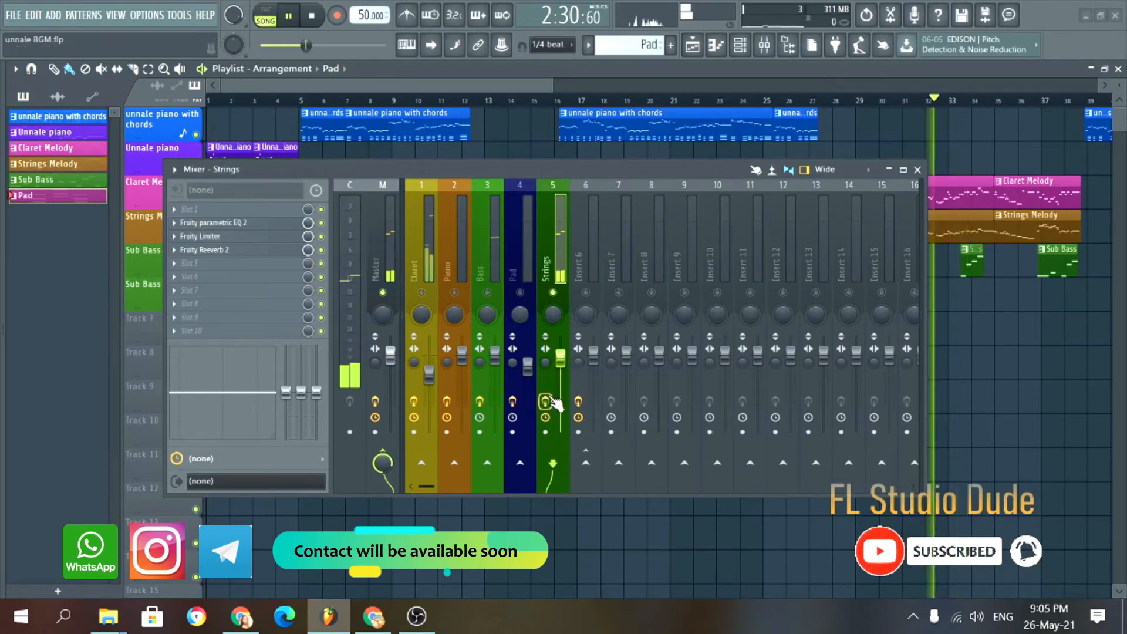
pyautogui.press('space')
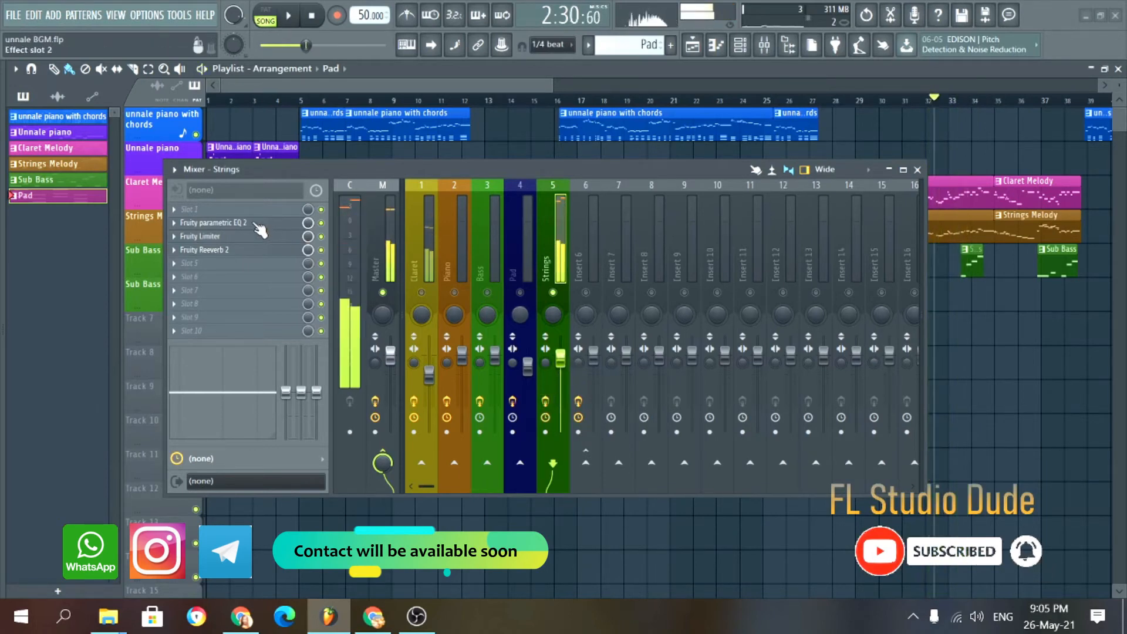
# - Examine the band positions and curve of the Strings insert's Fruity parametric EQ 2
pyautogui.click(257, 223)
pyautogui.moveTo(339, 207); pyautogui.dragTo(488, 176)
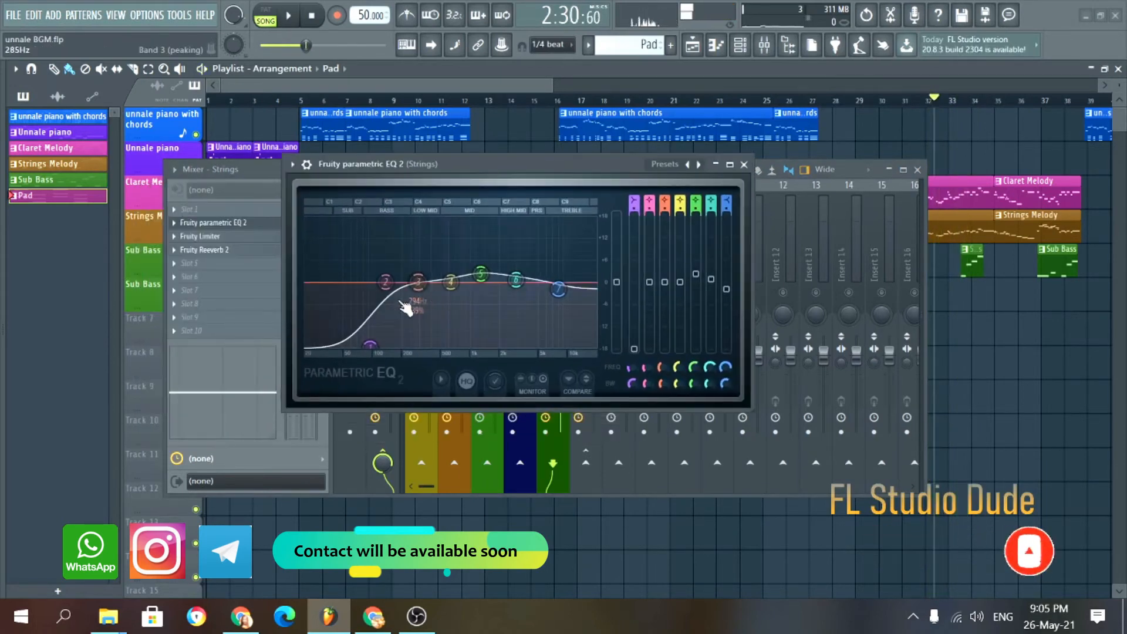
pyautogui.moveTo(380, 354); pyautogui.dragTo(378, 353)
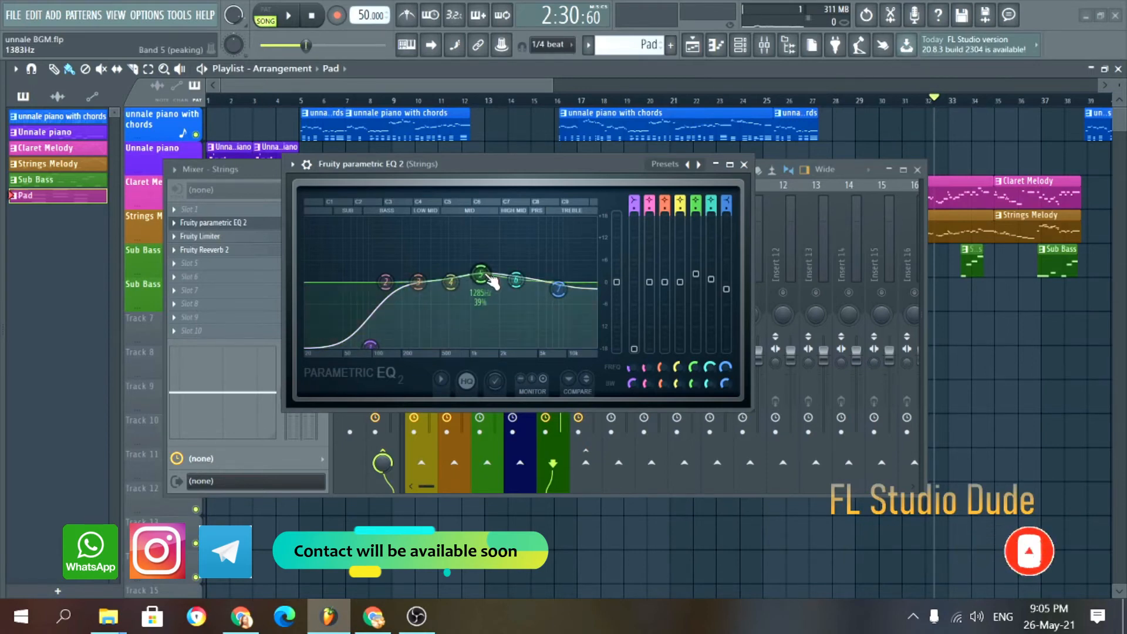
pyautogui.click(744, 165)
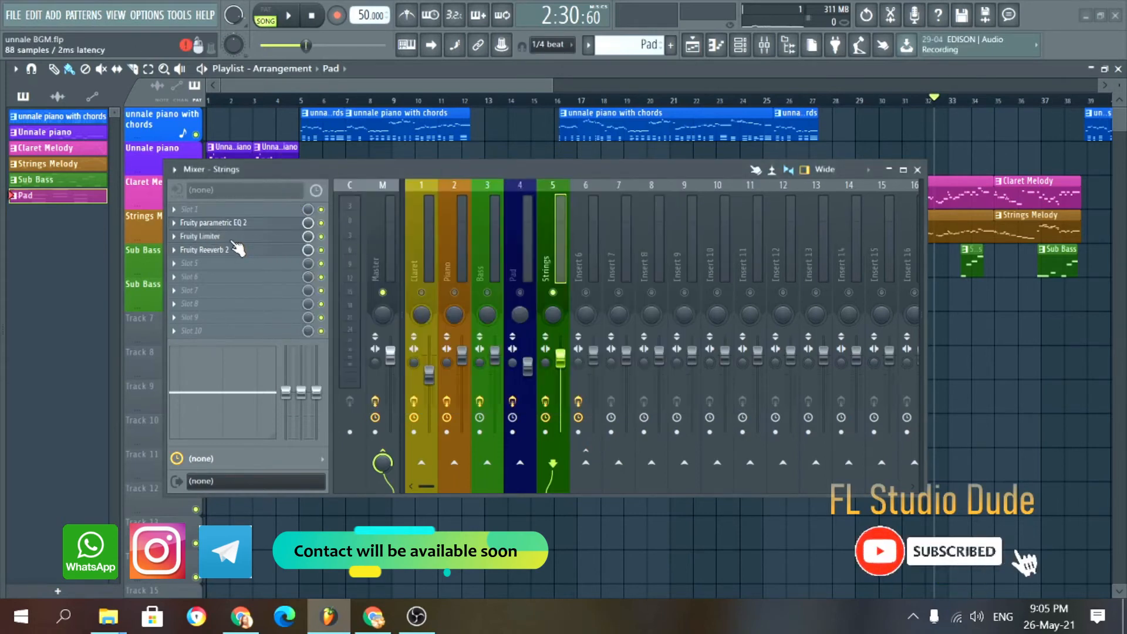
# - Examine the settings of the Strings insert's Fruity Limiter and Fruity Reeverb 2
pyautogui.click(254, 237)
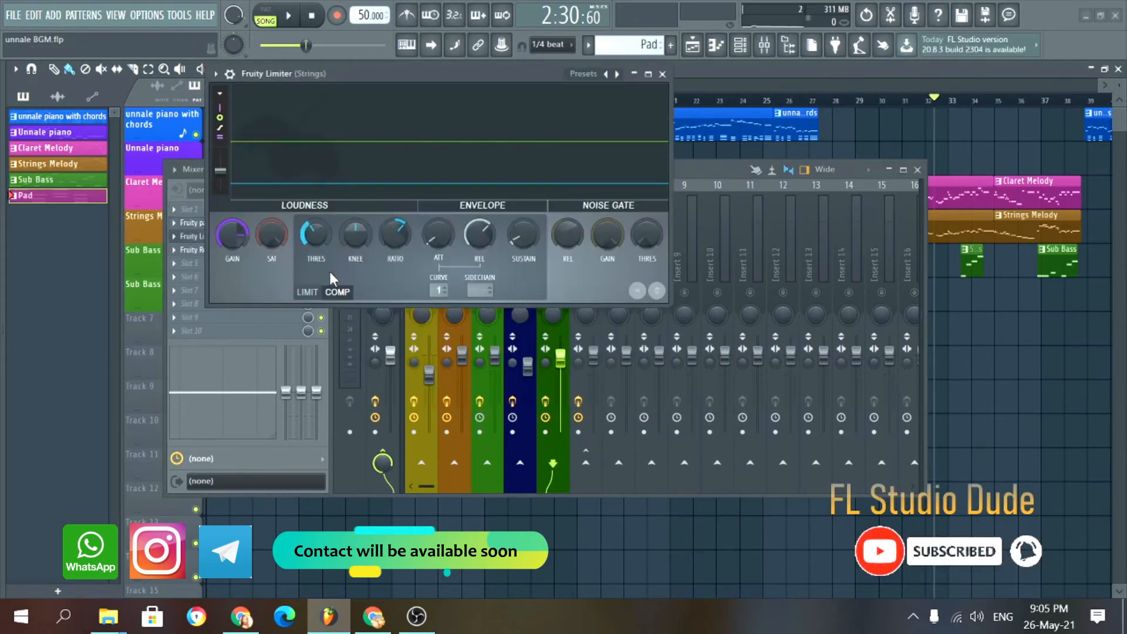
pyautogui.click(662, 74)
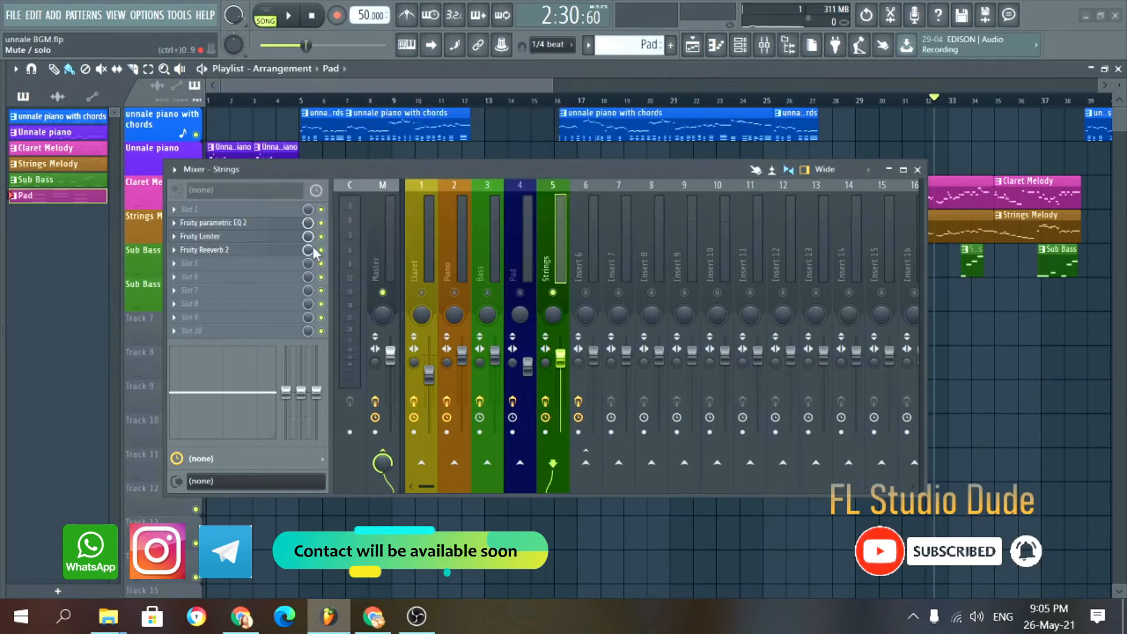
pyautogui.click(210, 252)
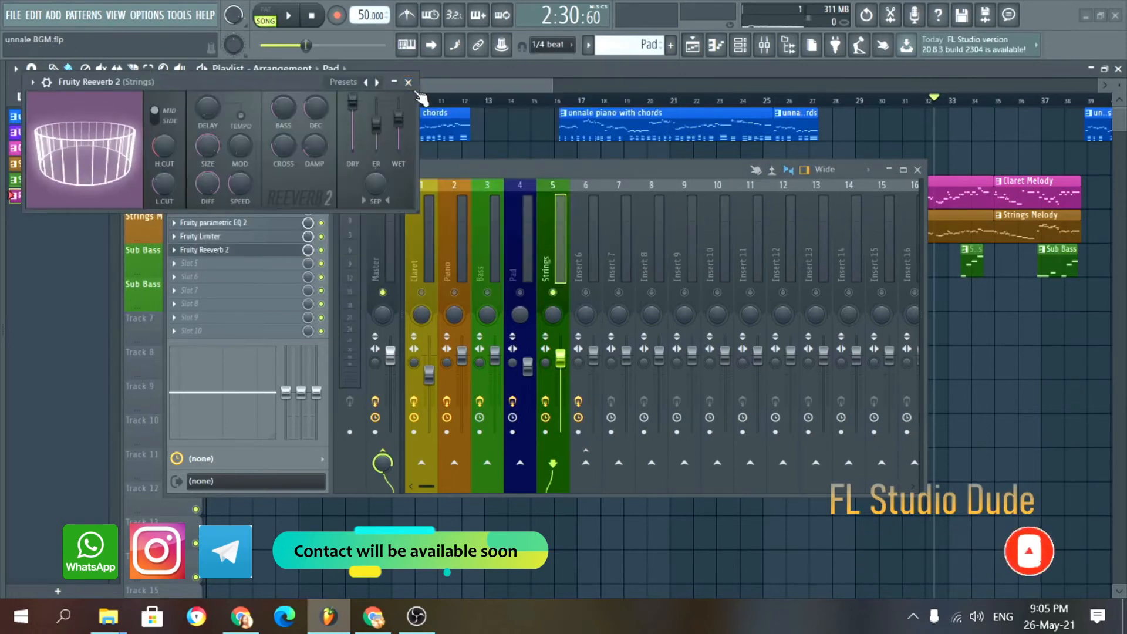
pyautogui.click(409, 82)
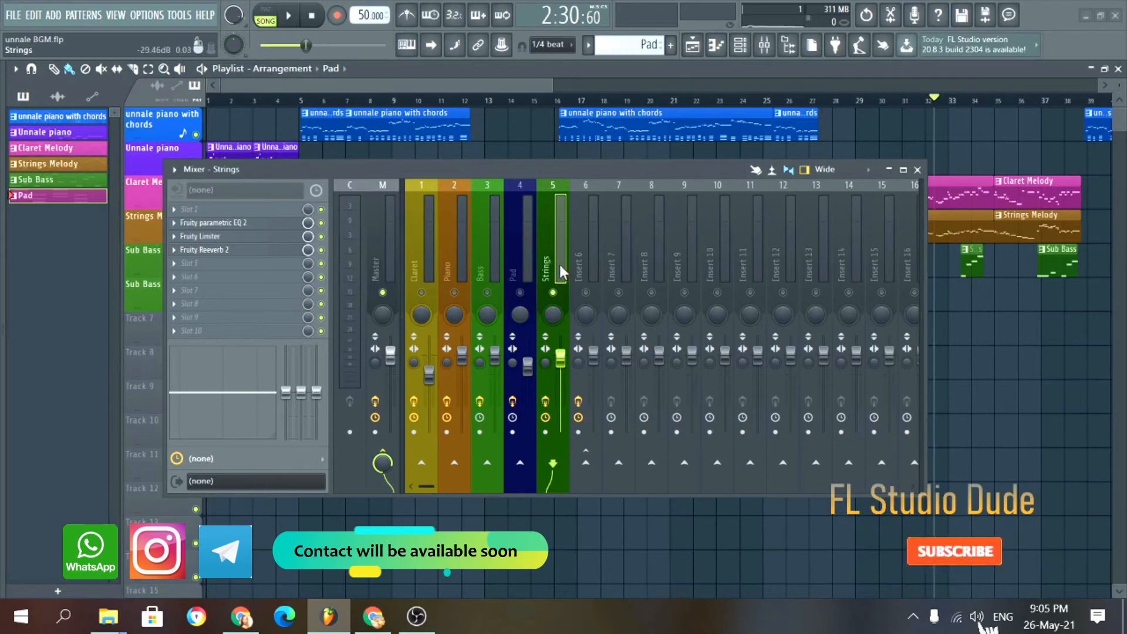
# - Play the soloed Strings insert from bar 32, stop the song, and close the mixer
pyautogui.press('space')
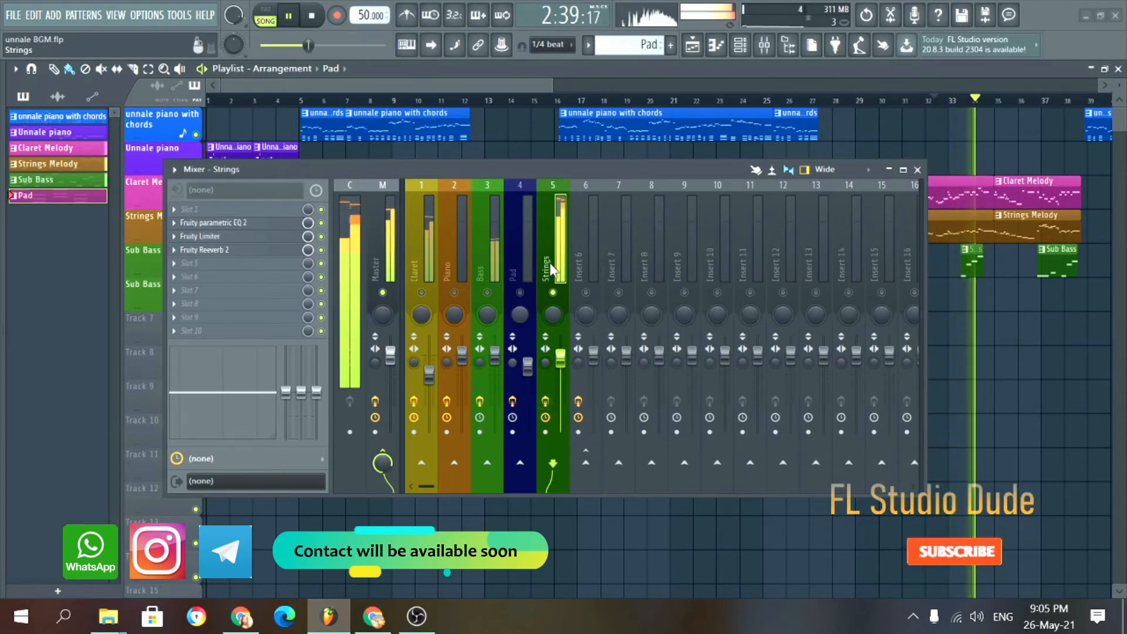
pyautogui.press('space')
pyautogui.click(918, 169)
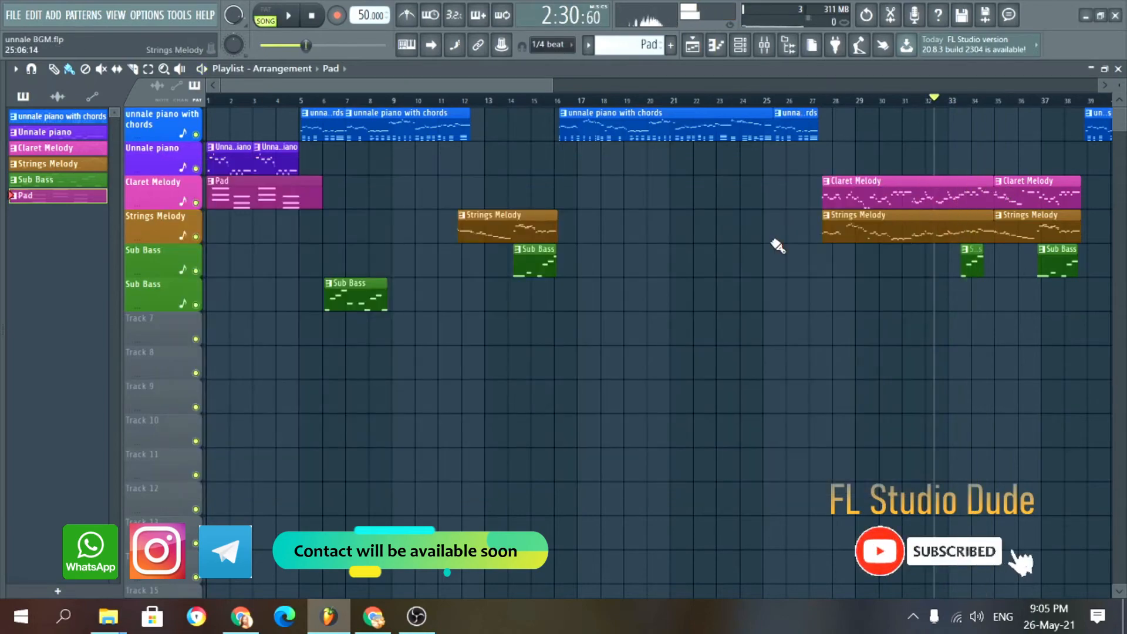
# - Set the song position to bar 7 over the Sub Bass clip, then select, solo and play the mixer's Bass insert
pyautogui.scroll(-2, 576, 254)
pyautogui.scroll(4, 406, 255)
pyautogui.scroll(-5, 408, 254)
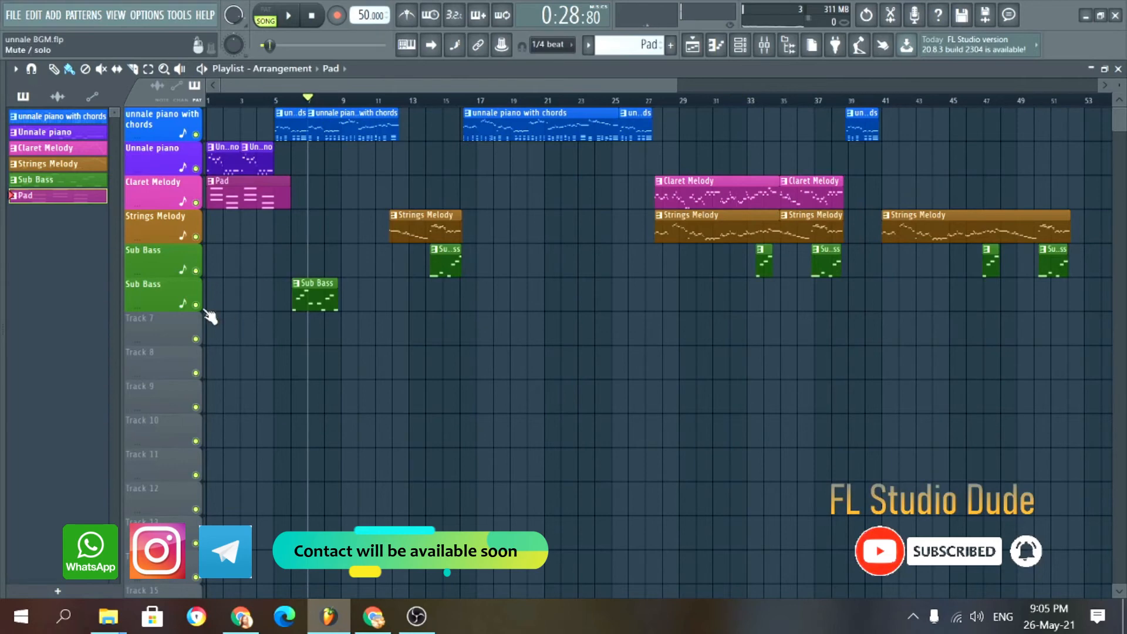
pyautogui.click(764, 45)
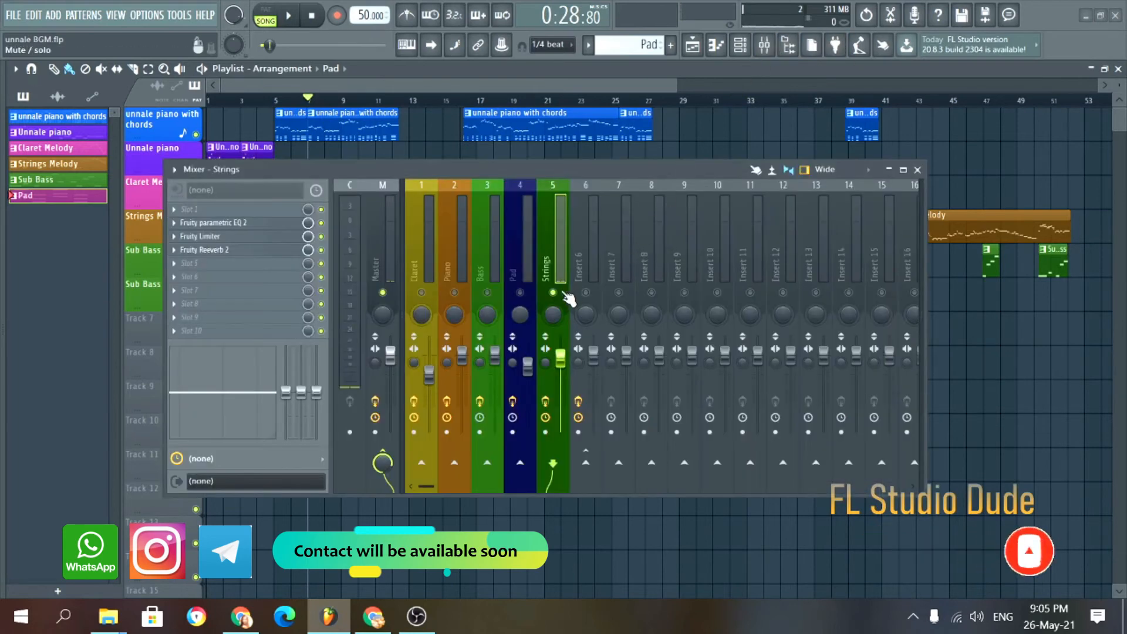
pyautogui.click(489, 278)
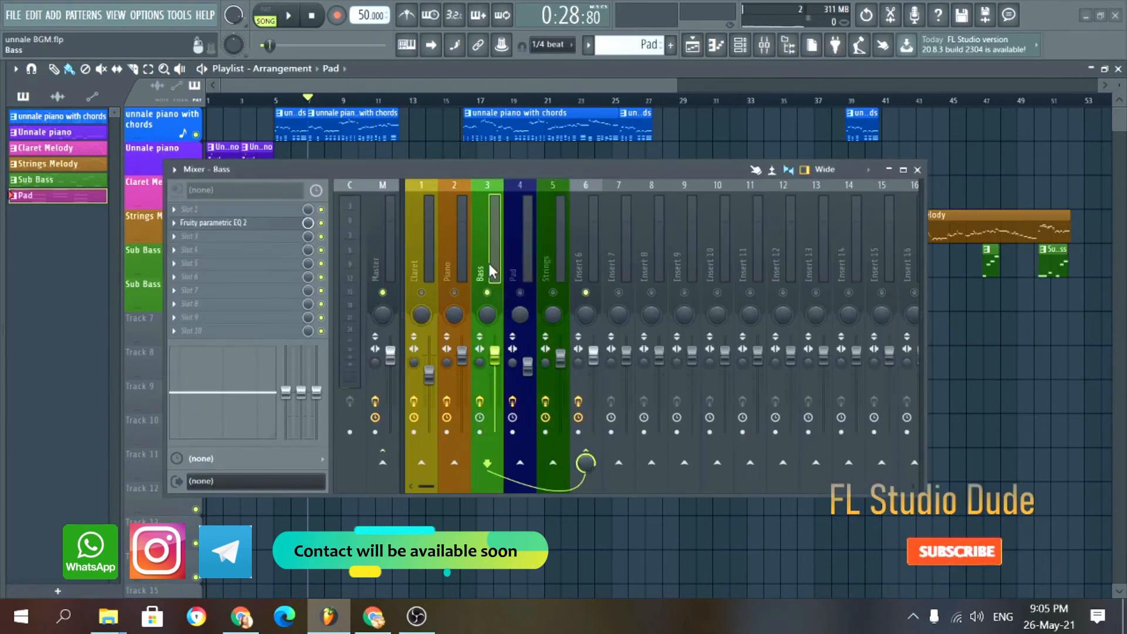
pyautogui.press('space')
# - Examine the Bass insert's Fruity parametric EQ 2 curve during playback, then stop the song and unsolo the insert
pyautogui.click(213, 222)
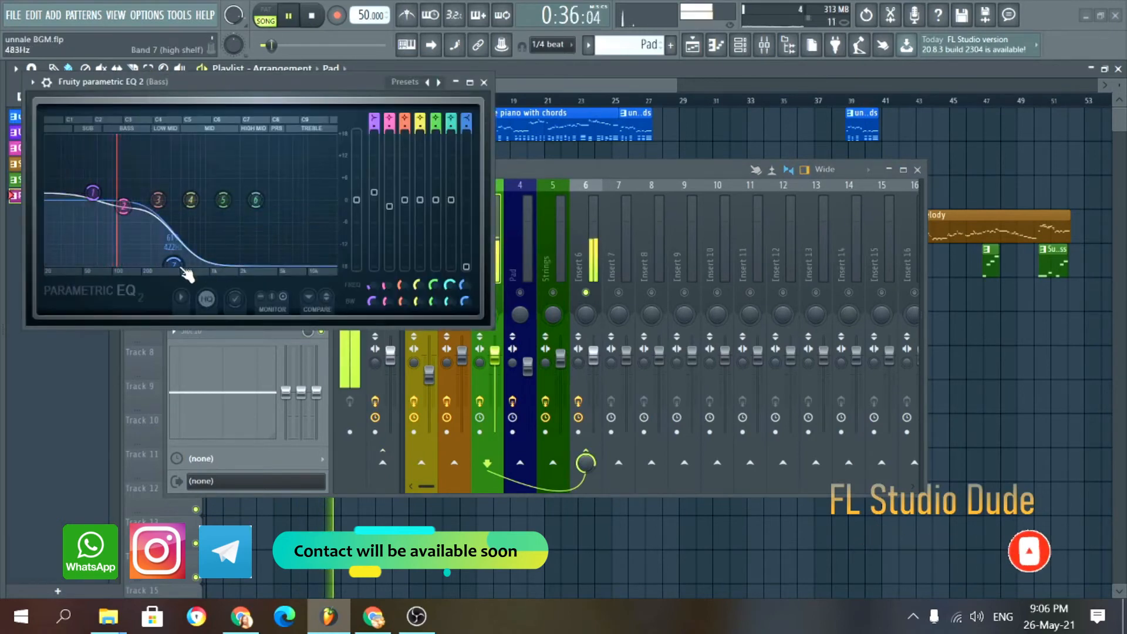
pyautogui.click(484, 82)
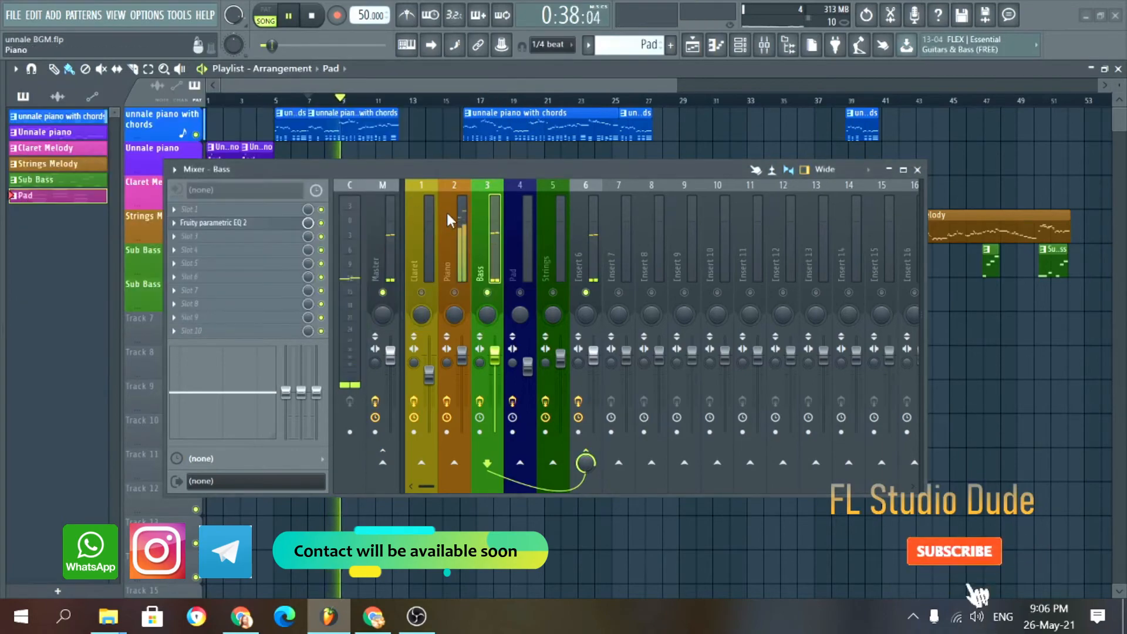
pyautogui.press('space')
pyautogui.rightClick(488, 292)
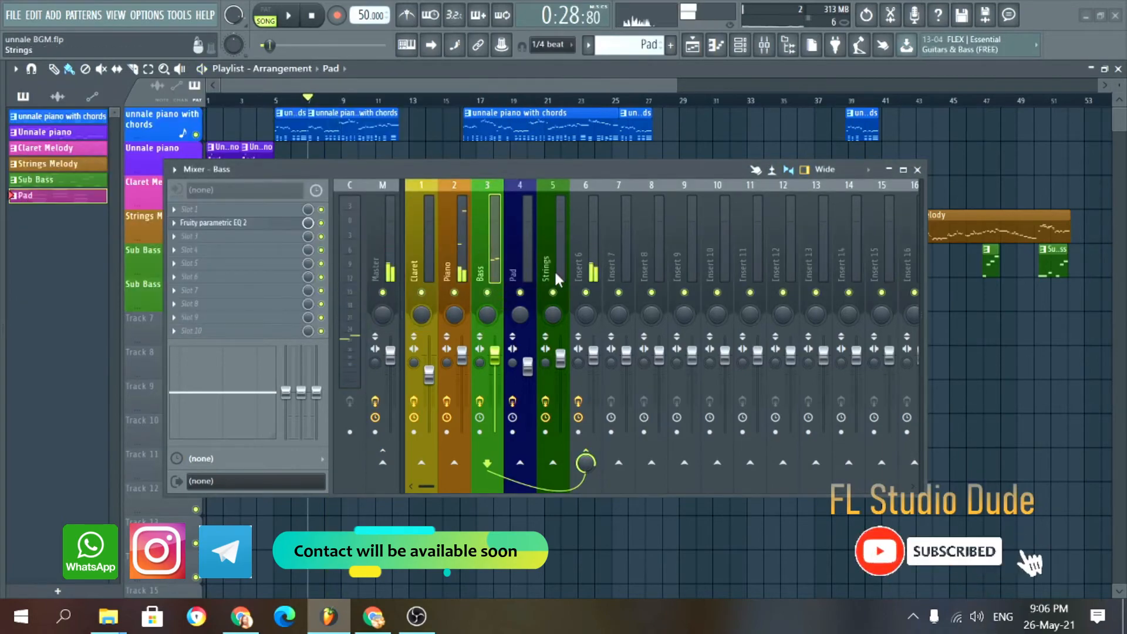
# - Play the song from the unnale piano with chords clip at bar 16, and solo and select the Piano insert
pyautogui.moveTo(727, 174); pyautogui.dragTo(612, 367)
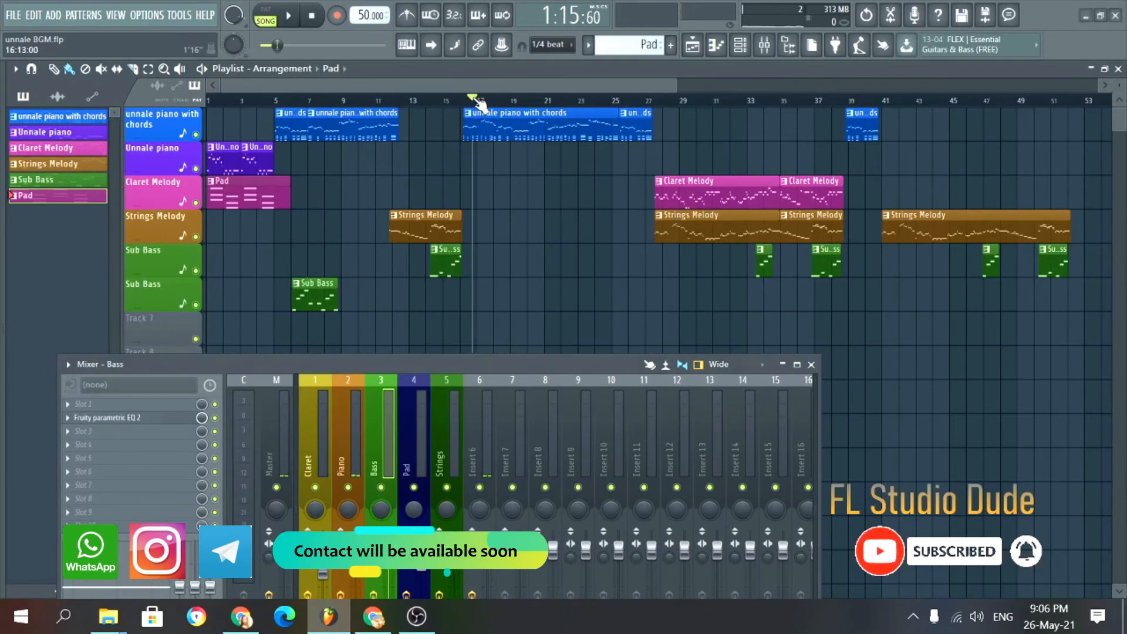
pyautogui.moveTo(470, 361); pyautogui.dragTo(569, 210)
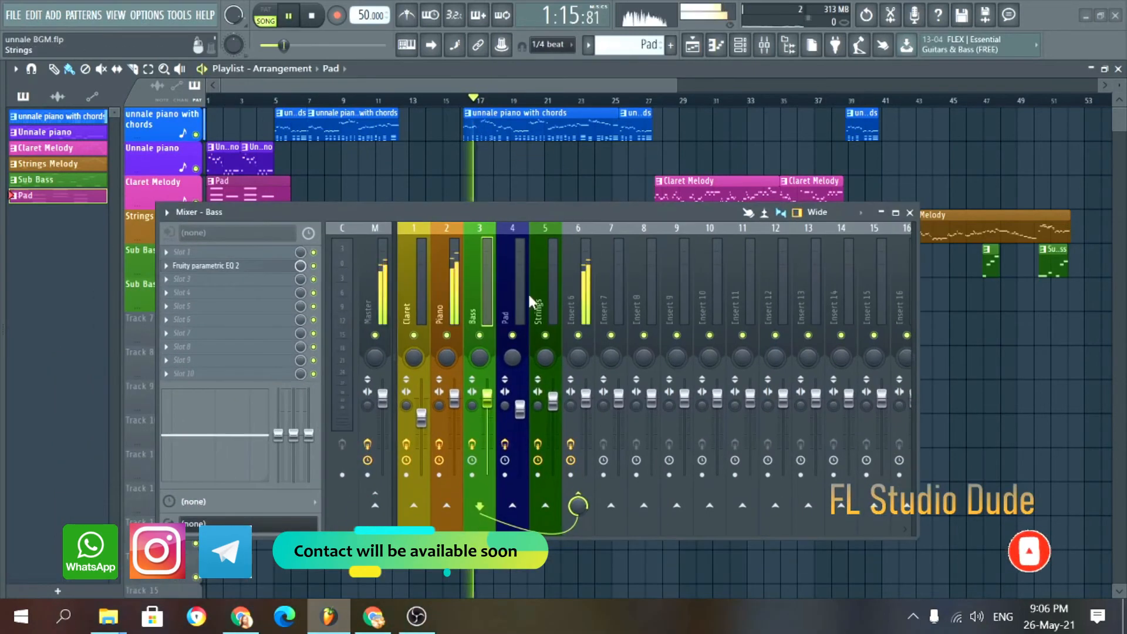
pyautogui.press('space')
pyautogui.rightClick(447, 335)
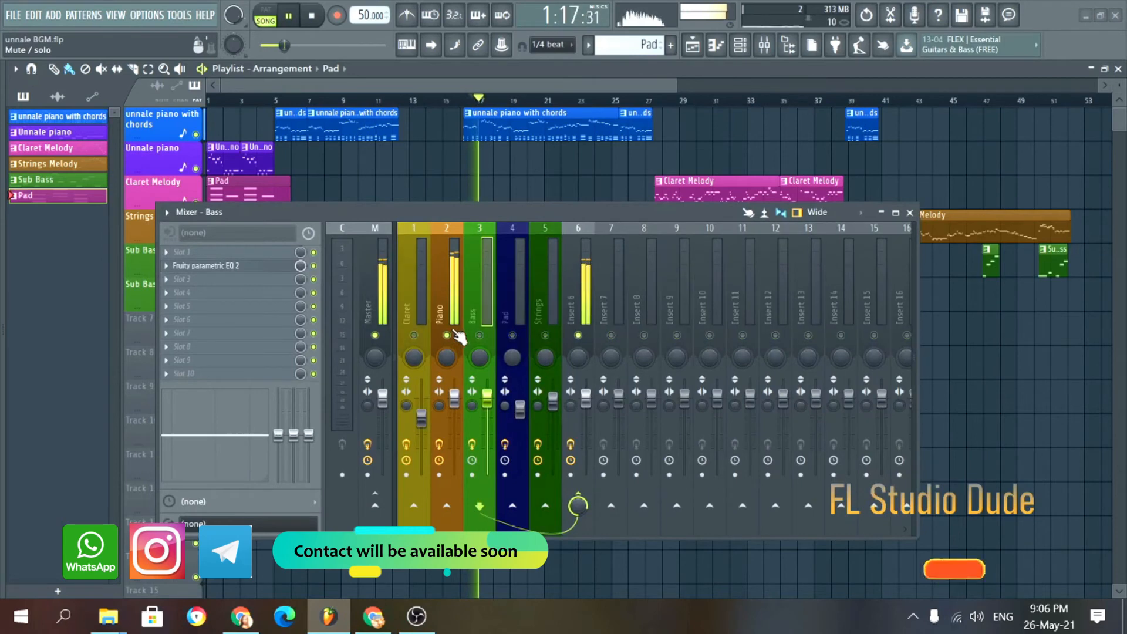
pyautogui.click(453, 297)
pyautogui.press('space')
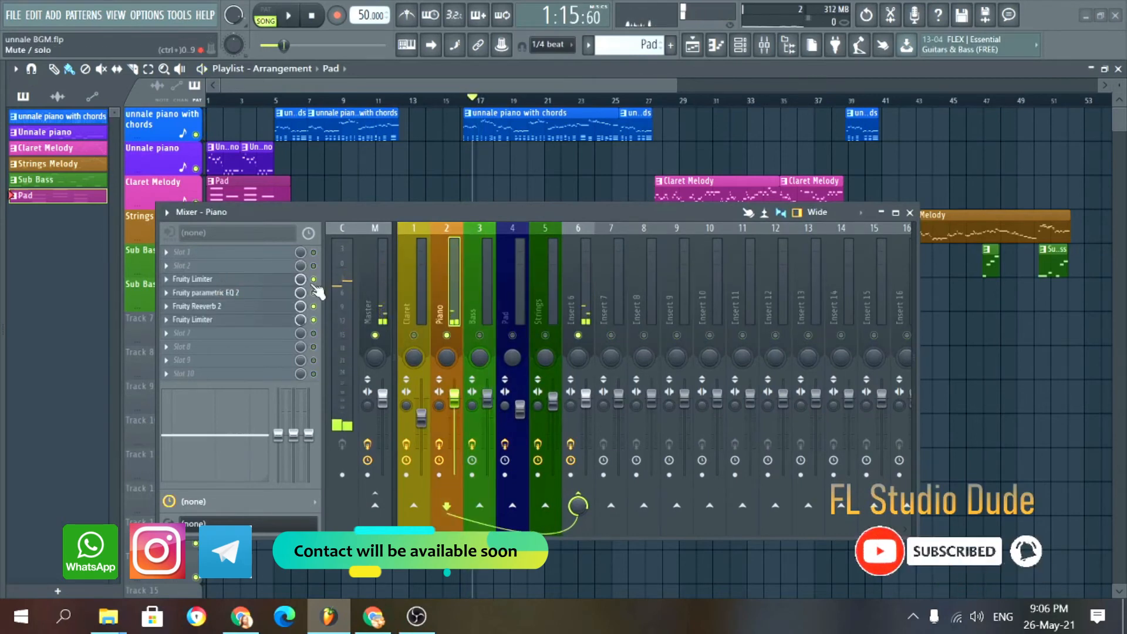
# - Examine the Piano insert's first Fruity Limiter and its Fruity parametric EQ 2 with the song stopped
pyautogui.click(223, 281)
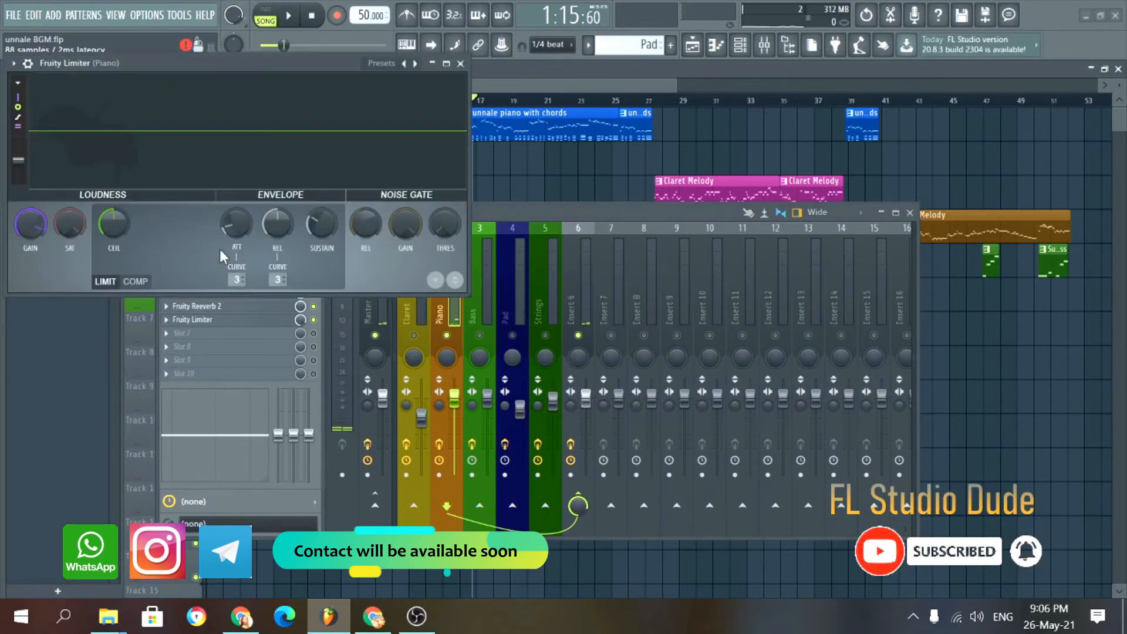
pyautogui.click(460, 63)
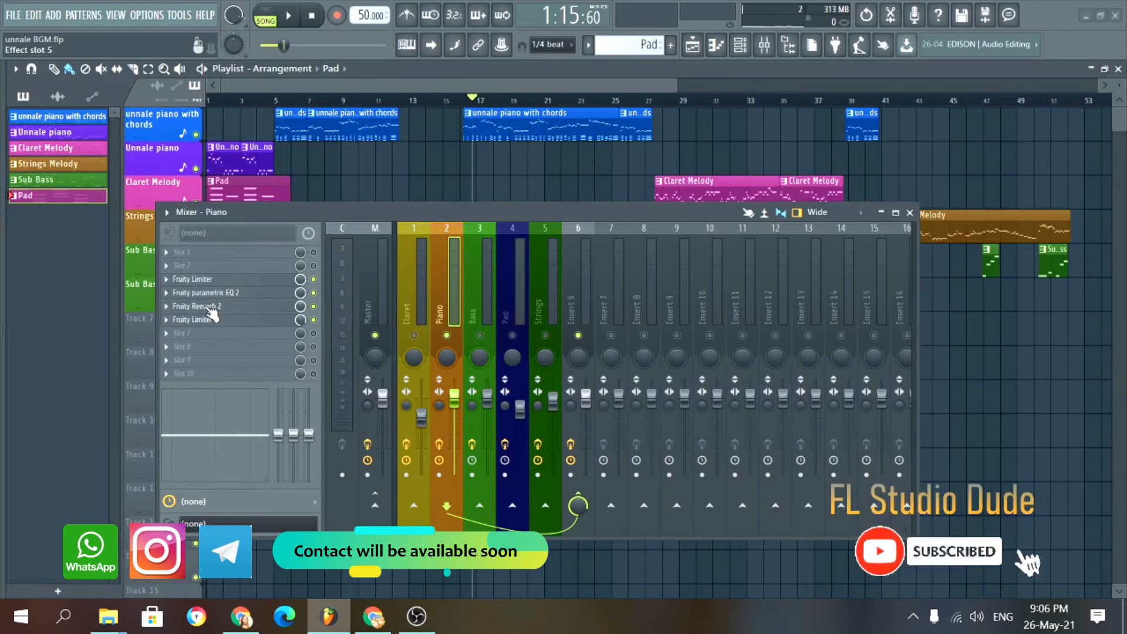
pyautogui.click(231, 293)
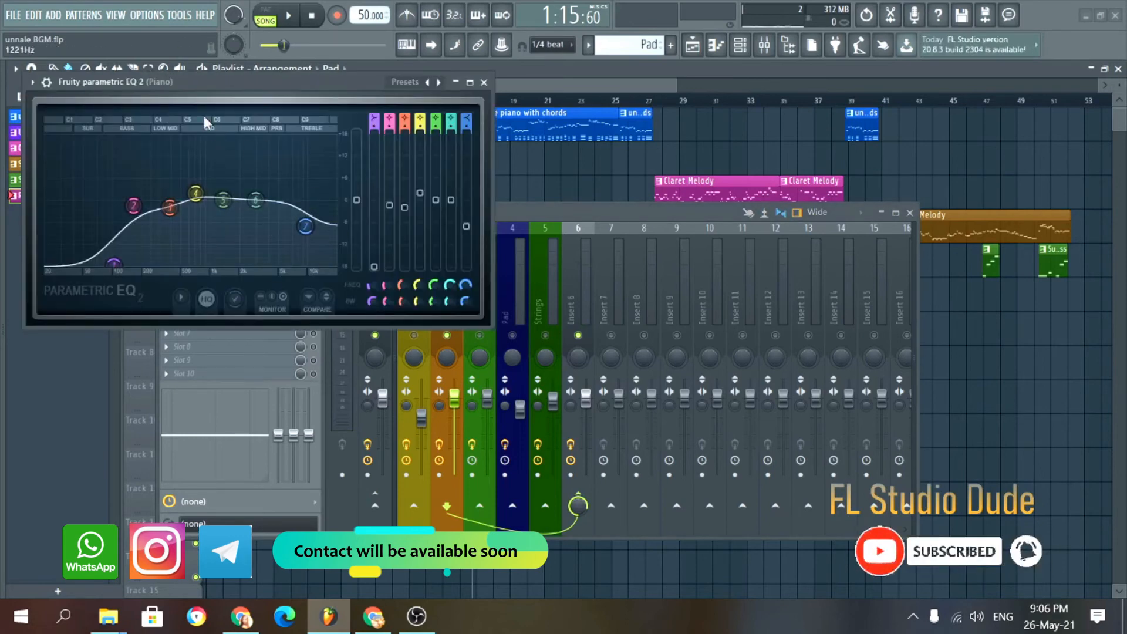
pyautogui.moveTo(241, 76); pyautogui.dragTo(383, 91)
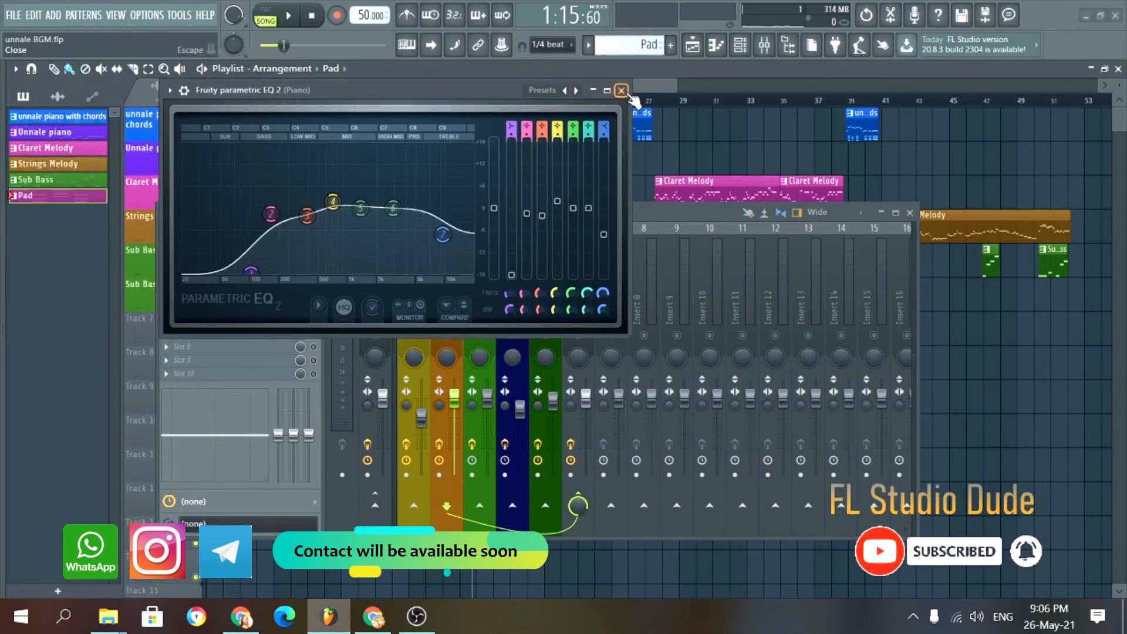
pyautogui.click(621, 90)
# - Play the soloed Piano insert and examine its Fruity parametric EQ 2 bands against the live signal
pyautogui.press('space')
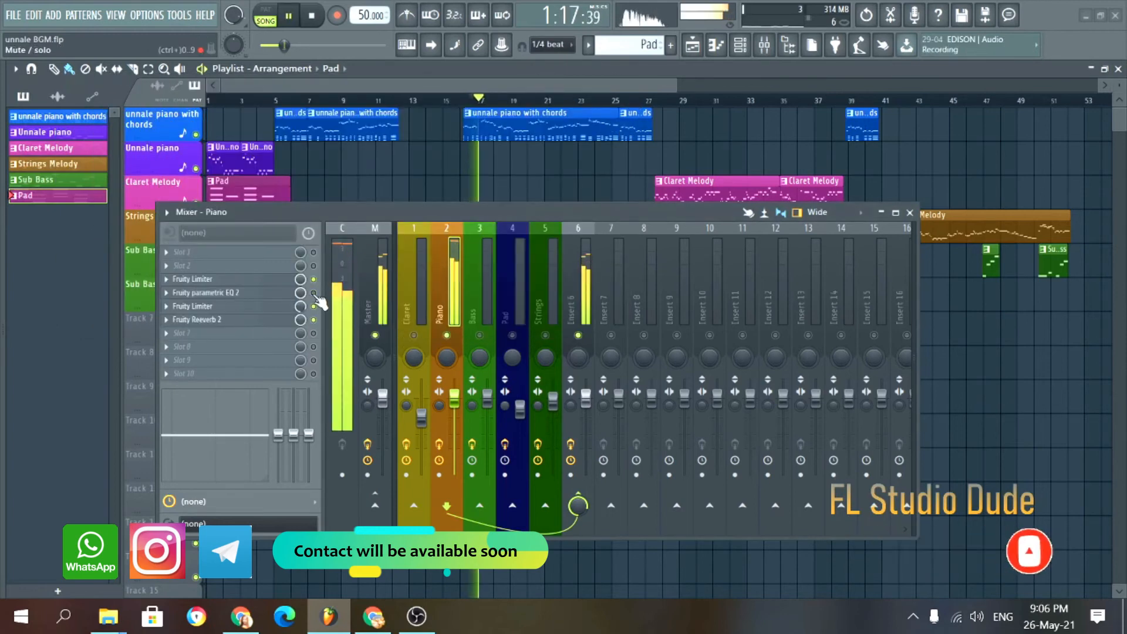
pyautogui.click(240, 292)
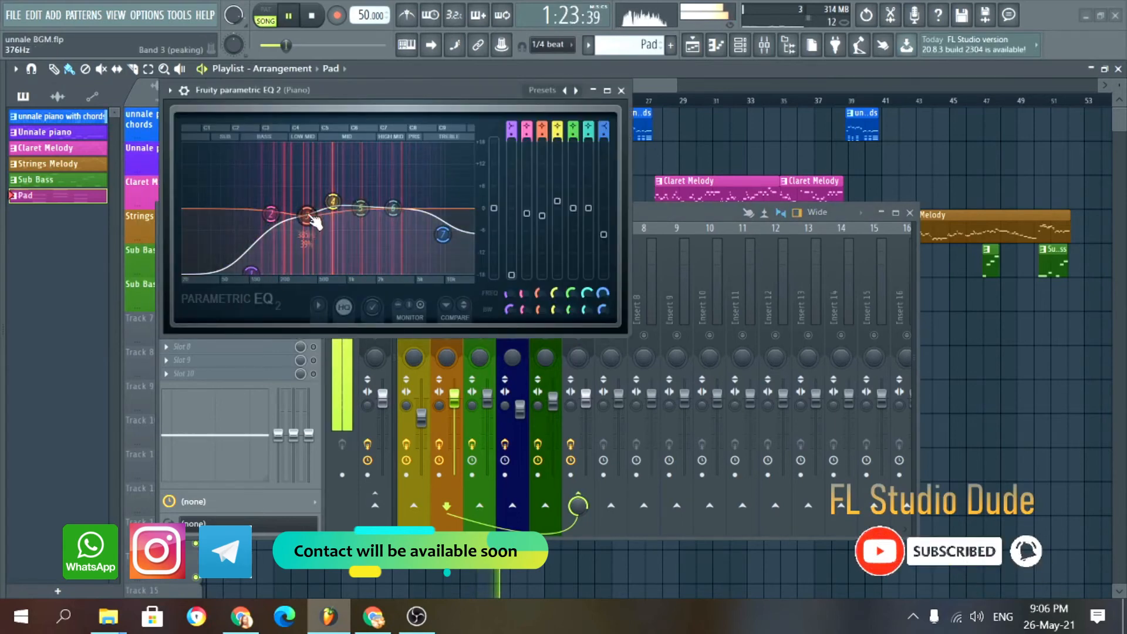
pyautogui.click(621, 91)
pyautogui.press('space')
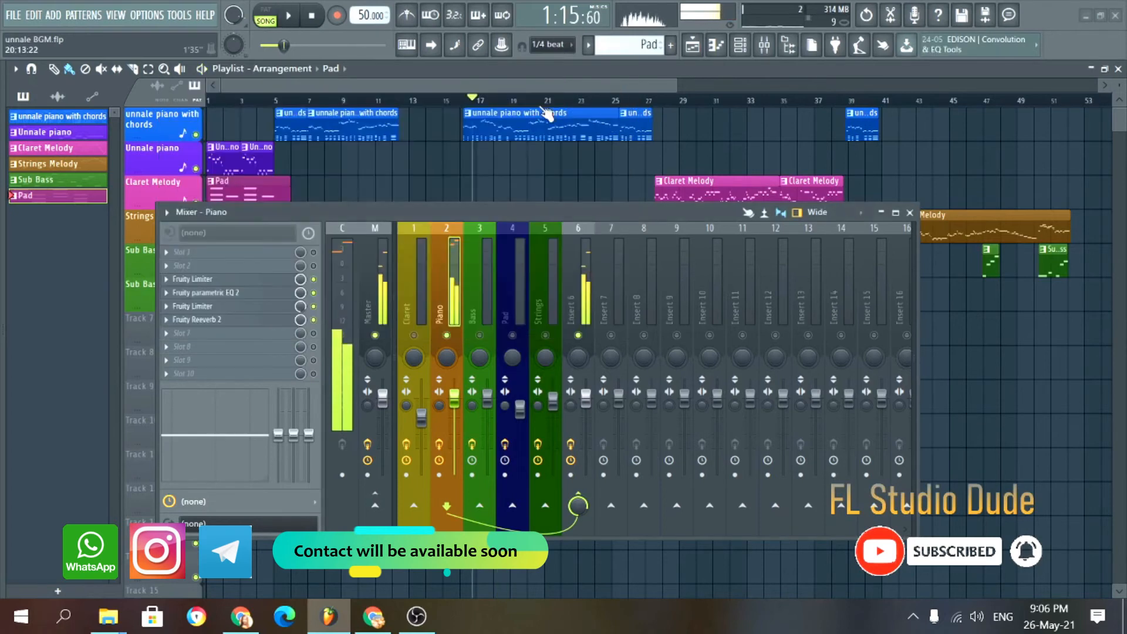
# - Show the compressor settings of the Piano insert's second Fruity Limiter, lower the compression threshold and briefly play the song
pyautogui.click(237, 306)
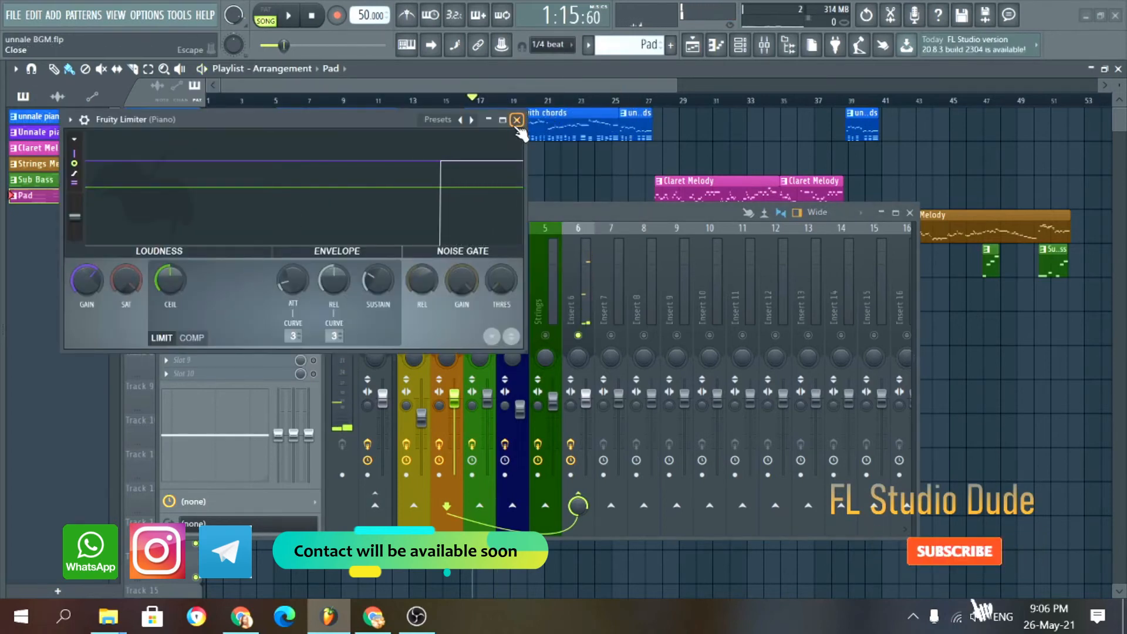
pyautogui.click(192, 338)
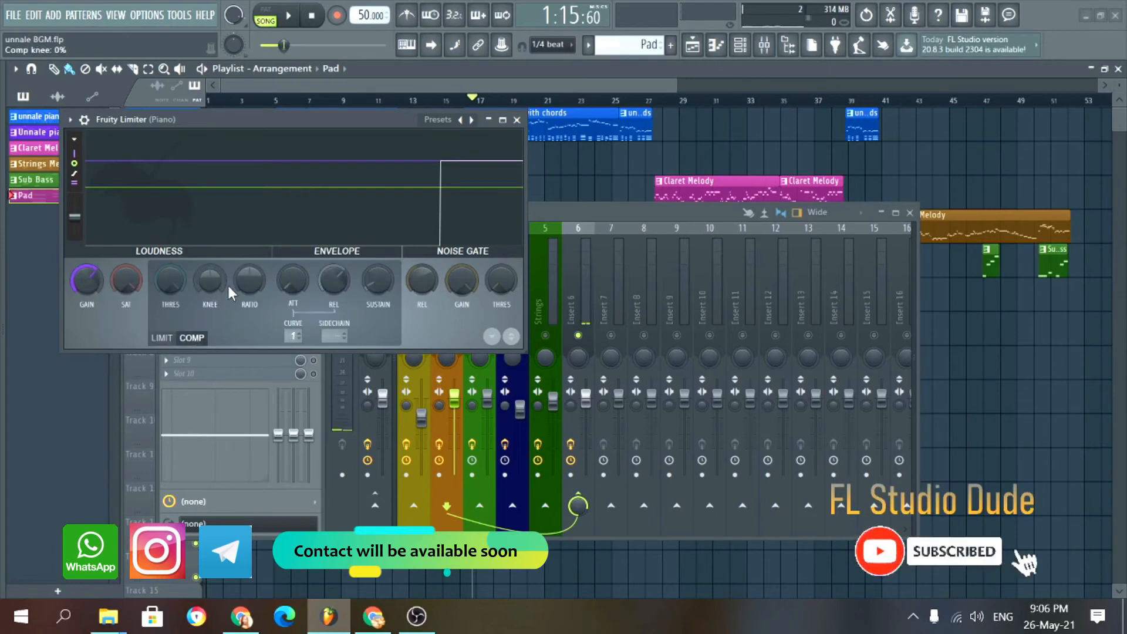
pyautogui.moveTo(177, 274); pyautogui.dragTo(176, 339)
pyautogui.press('space')
pyautogui.press('space')
# - Raise the compression ratio of the Piano insert's second Fruity Limiter, check it during playback, then close the effect and stop the song
pyautogui.moveTo(243, 276); pyautogui.dragTo(243, 252)
pyautogui.press('space')
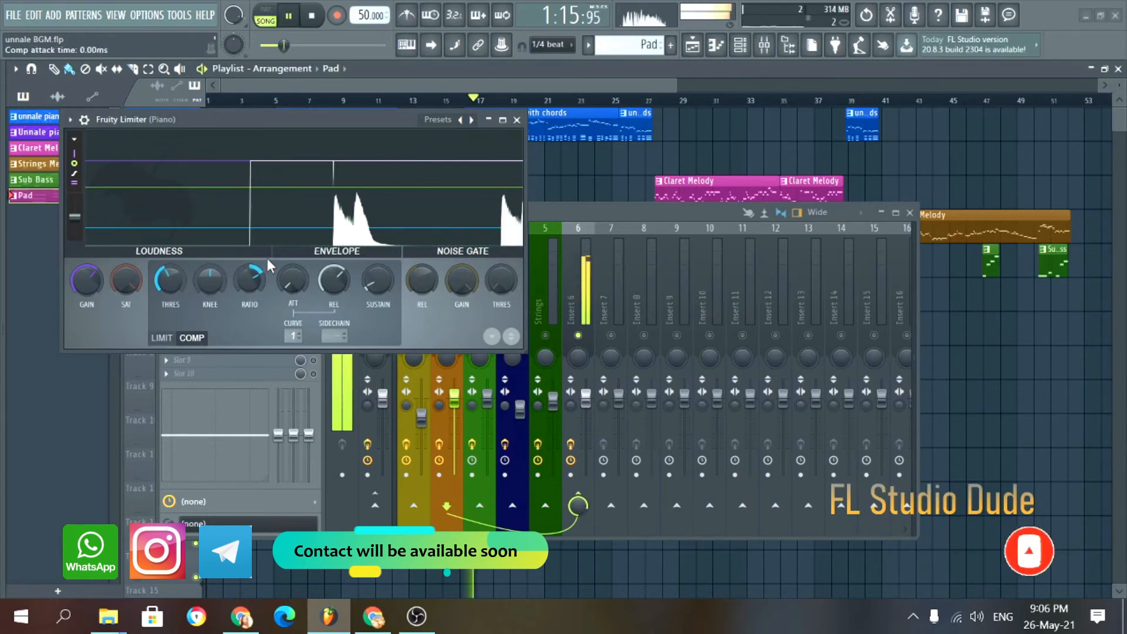
pyautogui.click(517, 120)
pyautogui.press('space')
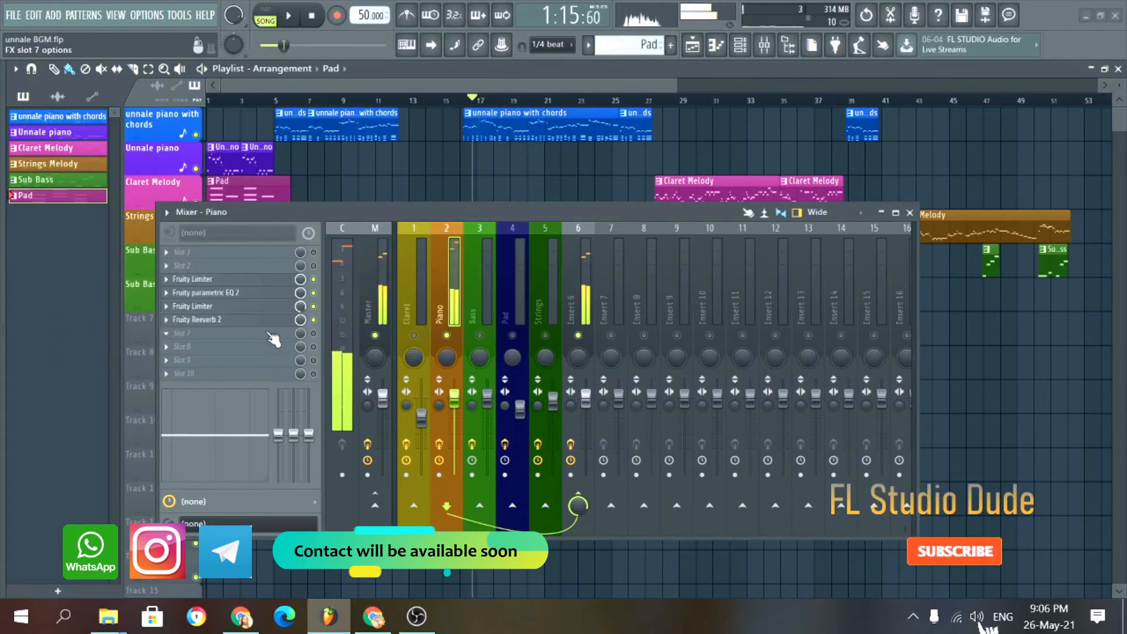
# - Examine the Piano insert's Fruity Reeverb 2 settings, start playing the song and close the effect
pyautogui.click(197, 319)
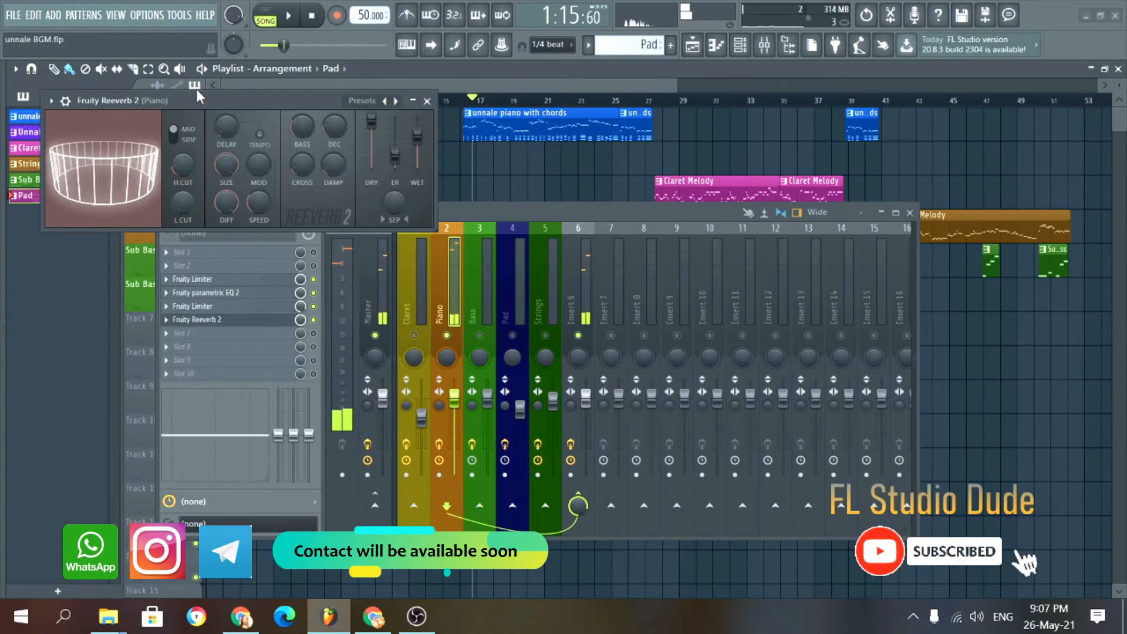
pyautogui.moveTo(202, 104); pyautogui.dragTo(324, 123)
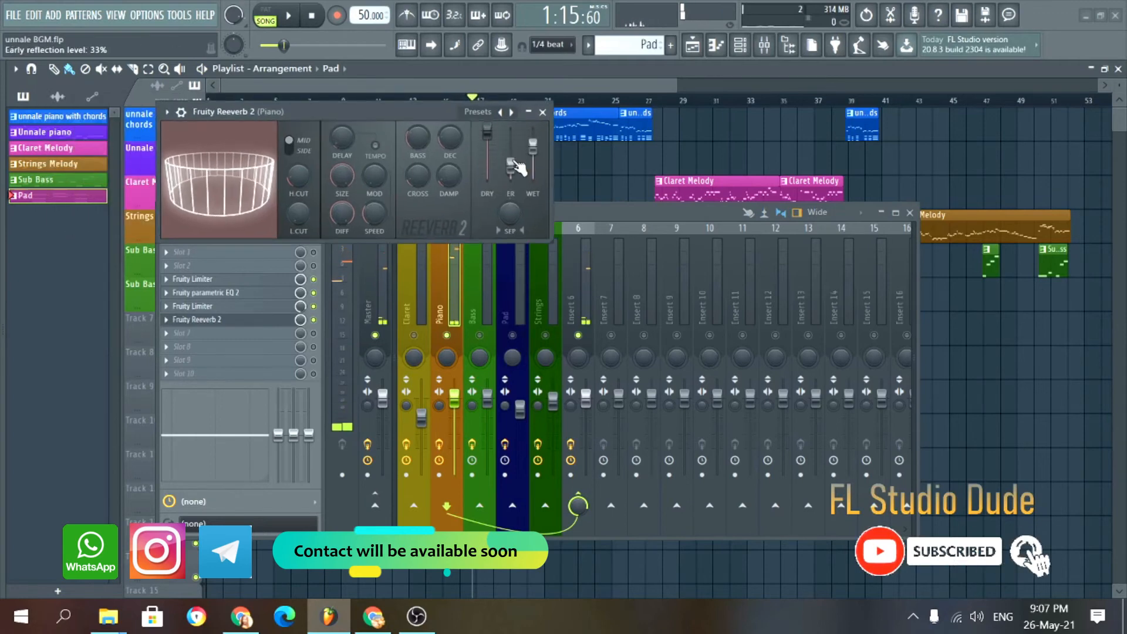
pyautogui.press('space')
pyautogui.click(543, 113)
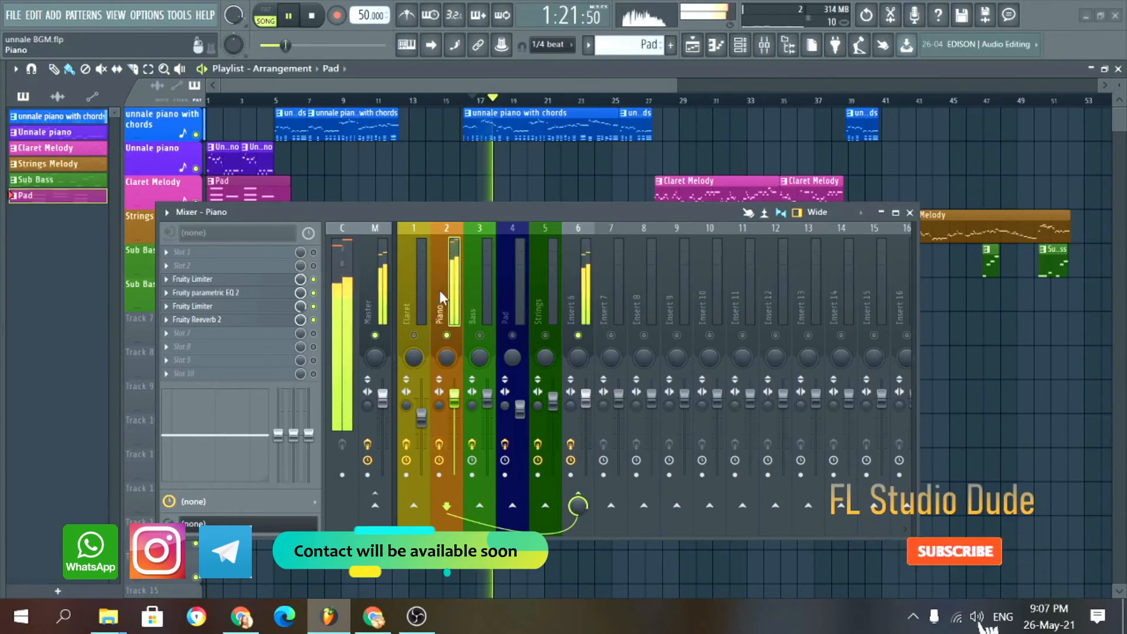
# - Unsolo the Piano insert, stop the song and close the mixer
pyautogui.moveTo(466, 213); pyautogui.dragTo(486, 171)
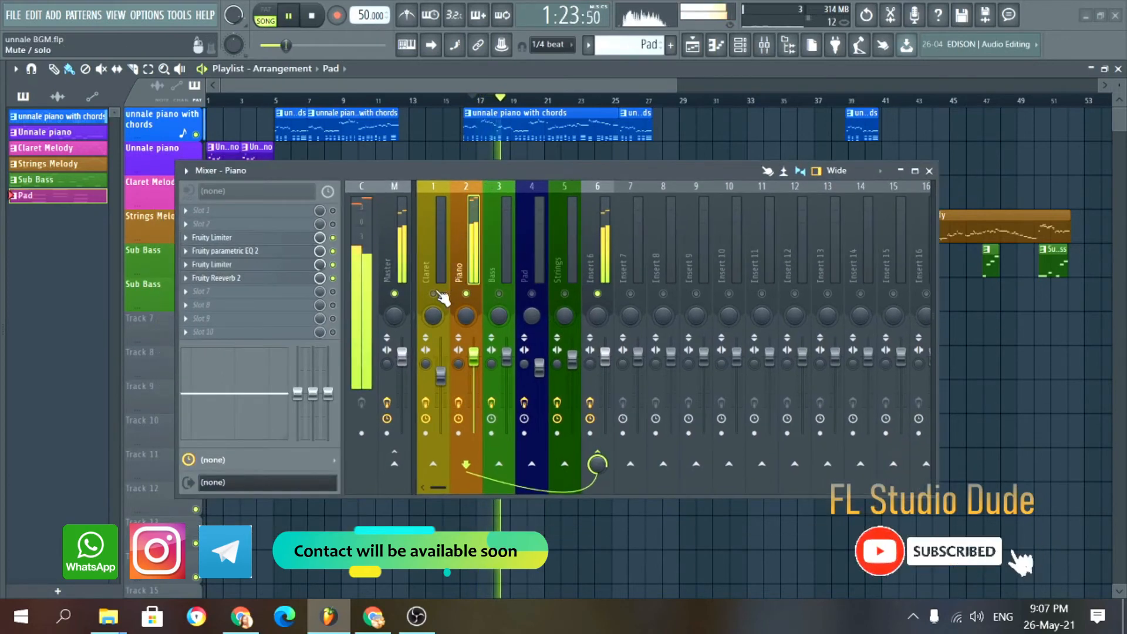
pyautogui.press('space')
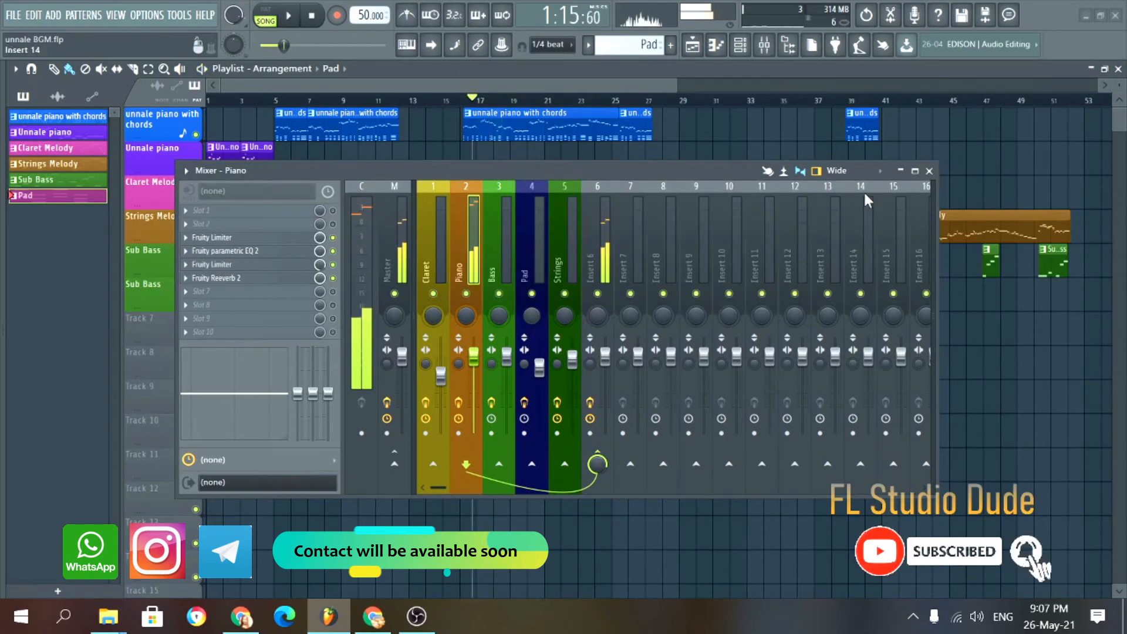
pyautogui.click(929, 171)
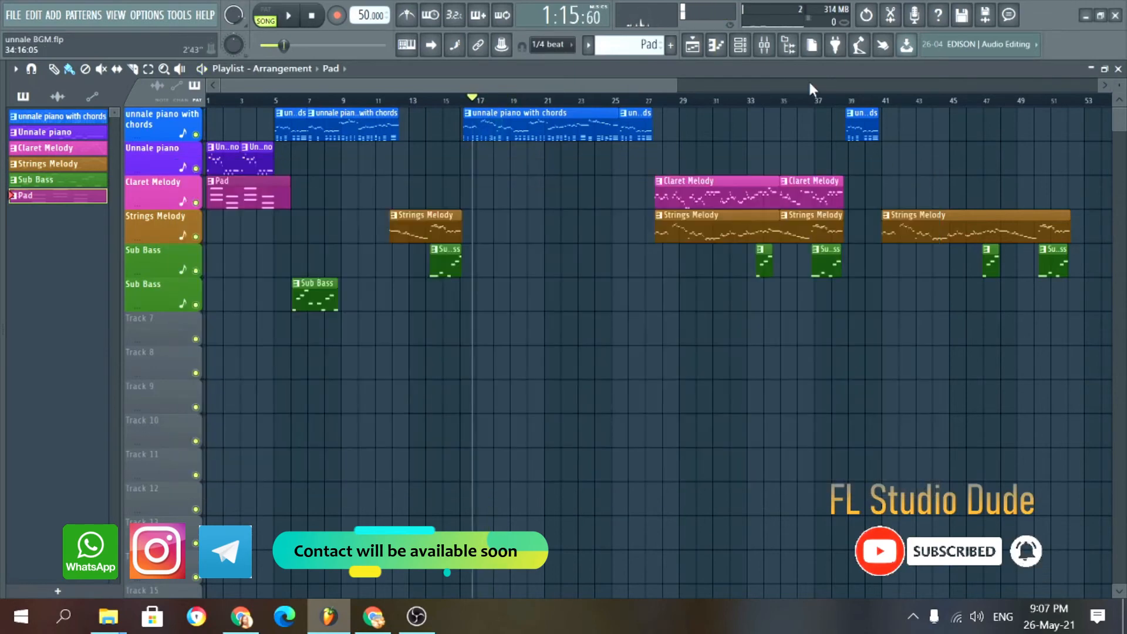
# - Examine the mixer's Master track and its Fruity Limiter slot while playing the full mix, then stop the song and close the mixer
pyautogui.click(765, 44)
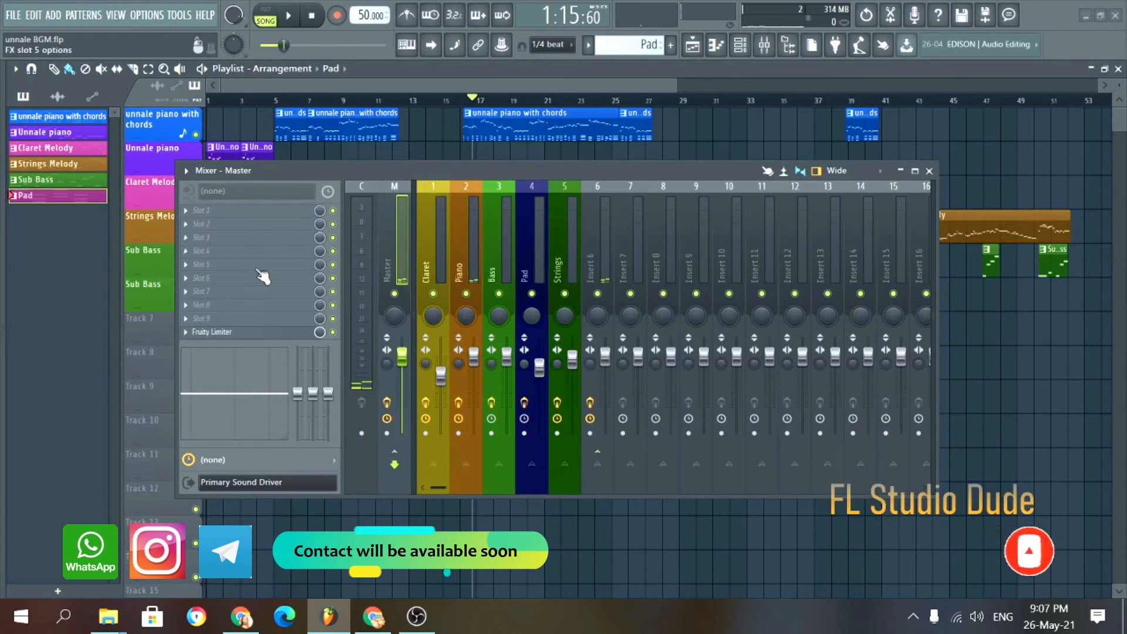
pyautogui.click(333, 332)
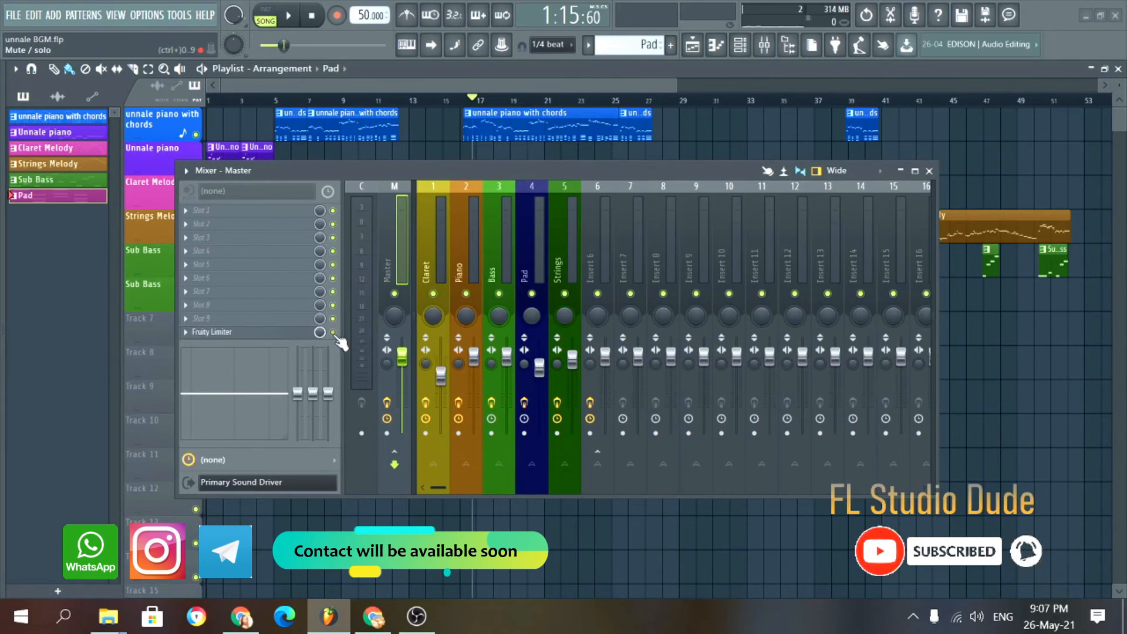
pyautogui.press('space')
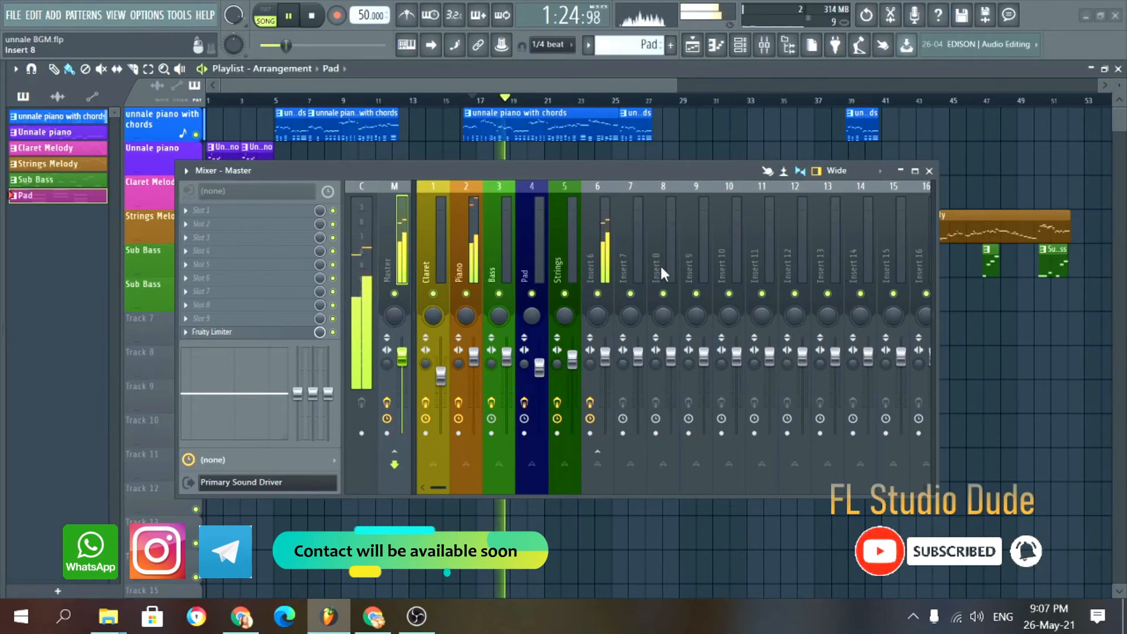
pyautogui.press('space')
pyautogui.click(931, 173)
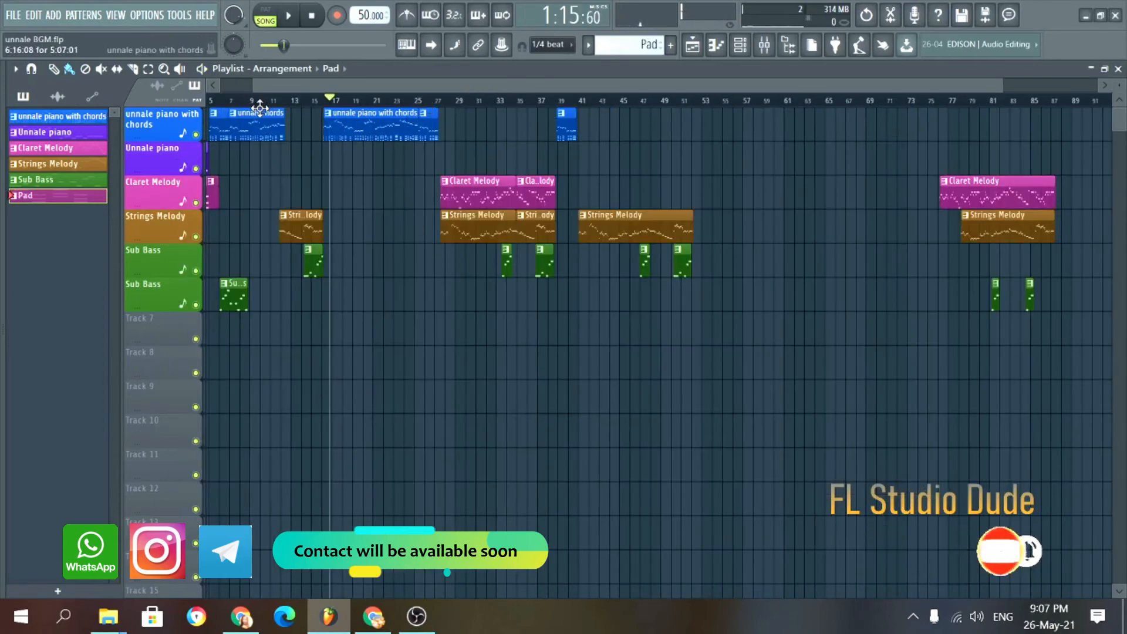
# - Bring the opening bars of the playlist arrangement into view and reset the song position to the beginning
pyautogui.scroll(2, 252, 108)
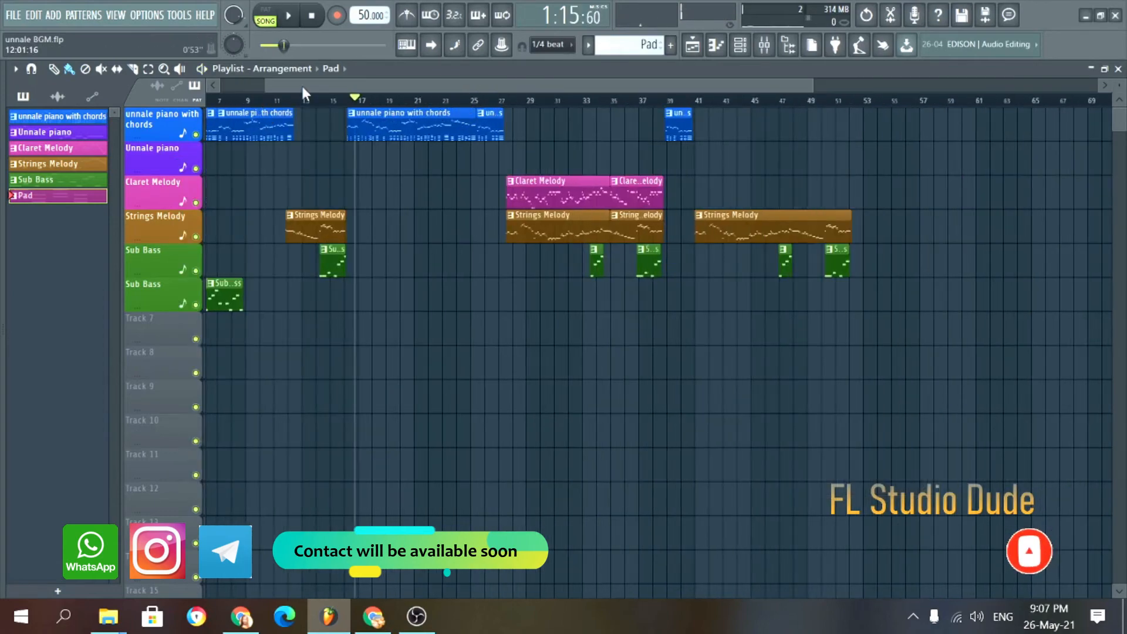
pyautogui.moveTo(302, 84); pyautogui.dragTo(221, 88)
pyautogui.scroll(2, 240, 108)
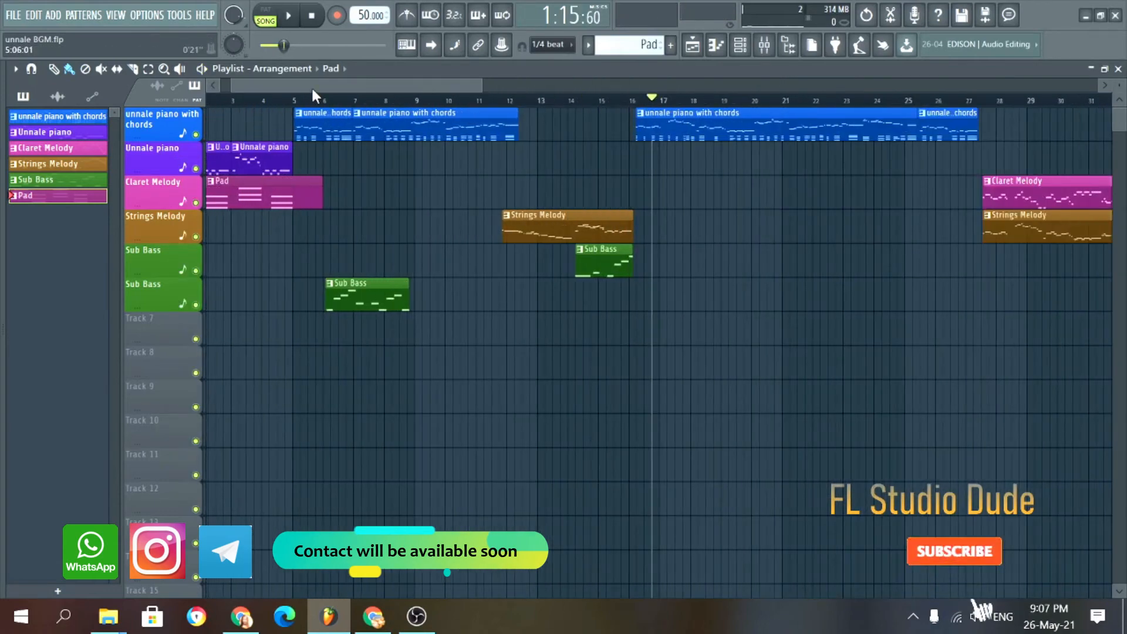
pyautogui.moveTo(312, 87); pyautogui.dragTo(221, 92)
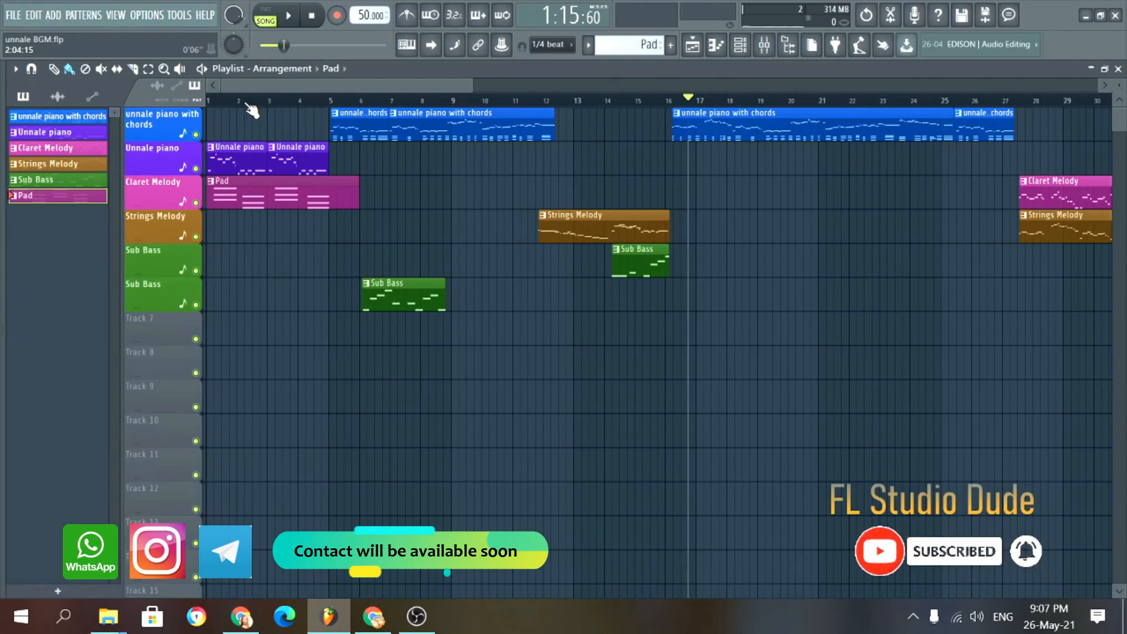
pyautogui.scroll(-1, 252, 110)
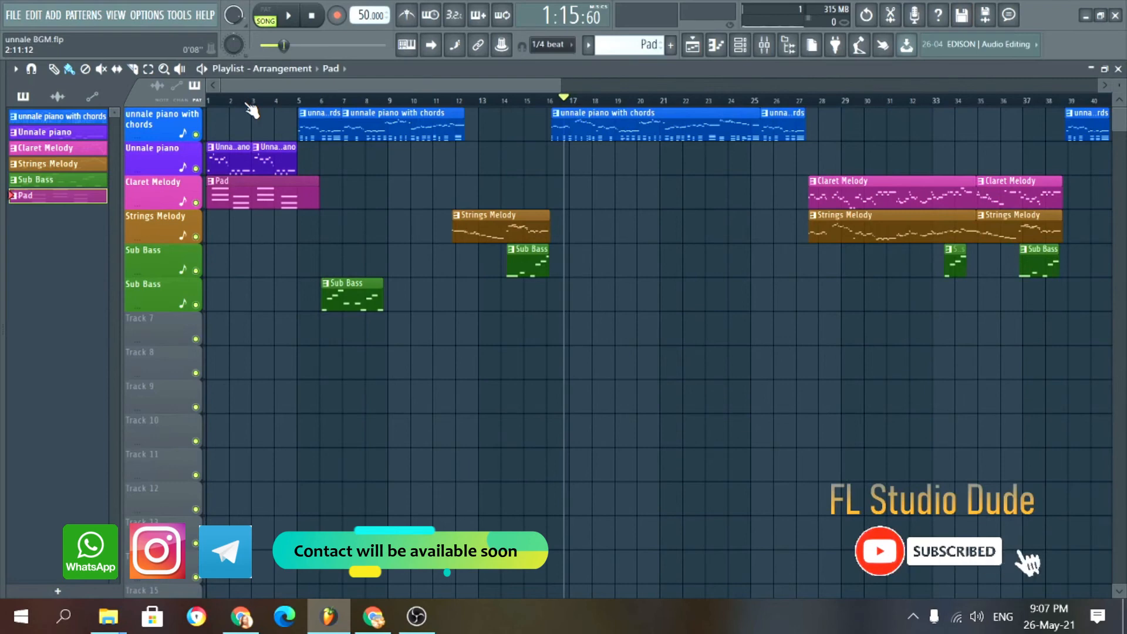
pyautogui.click(313, 17)
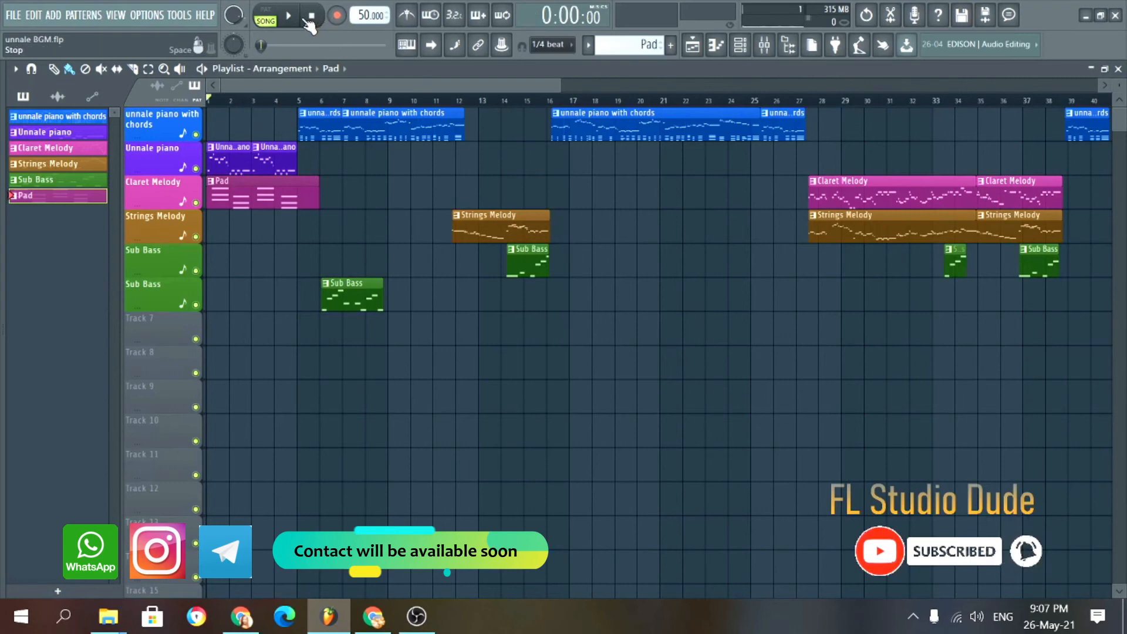